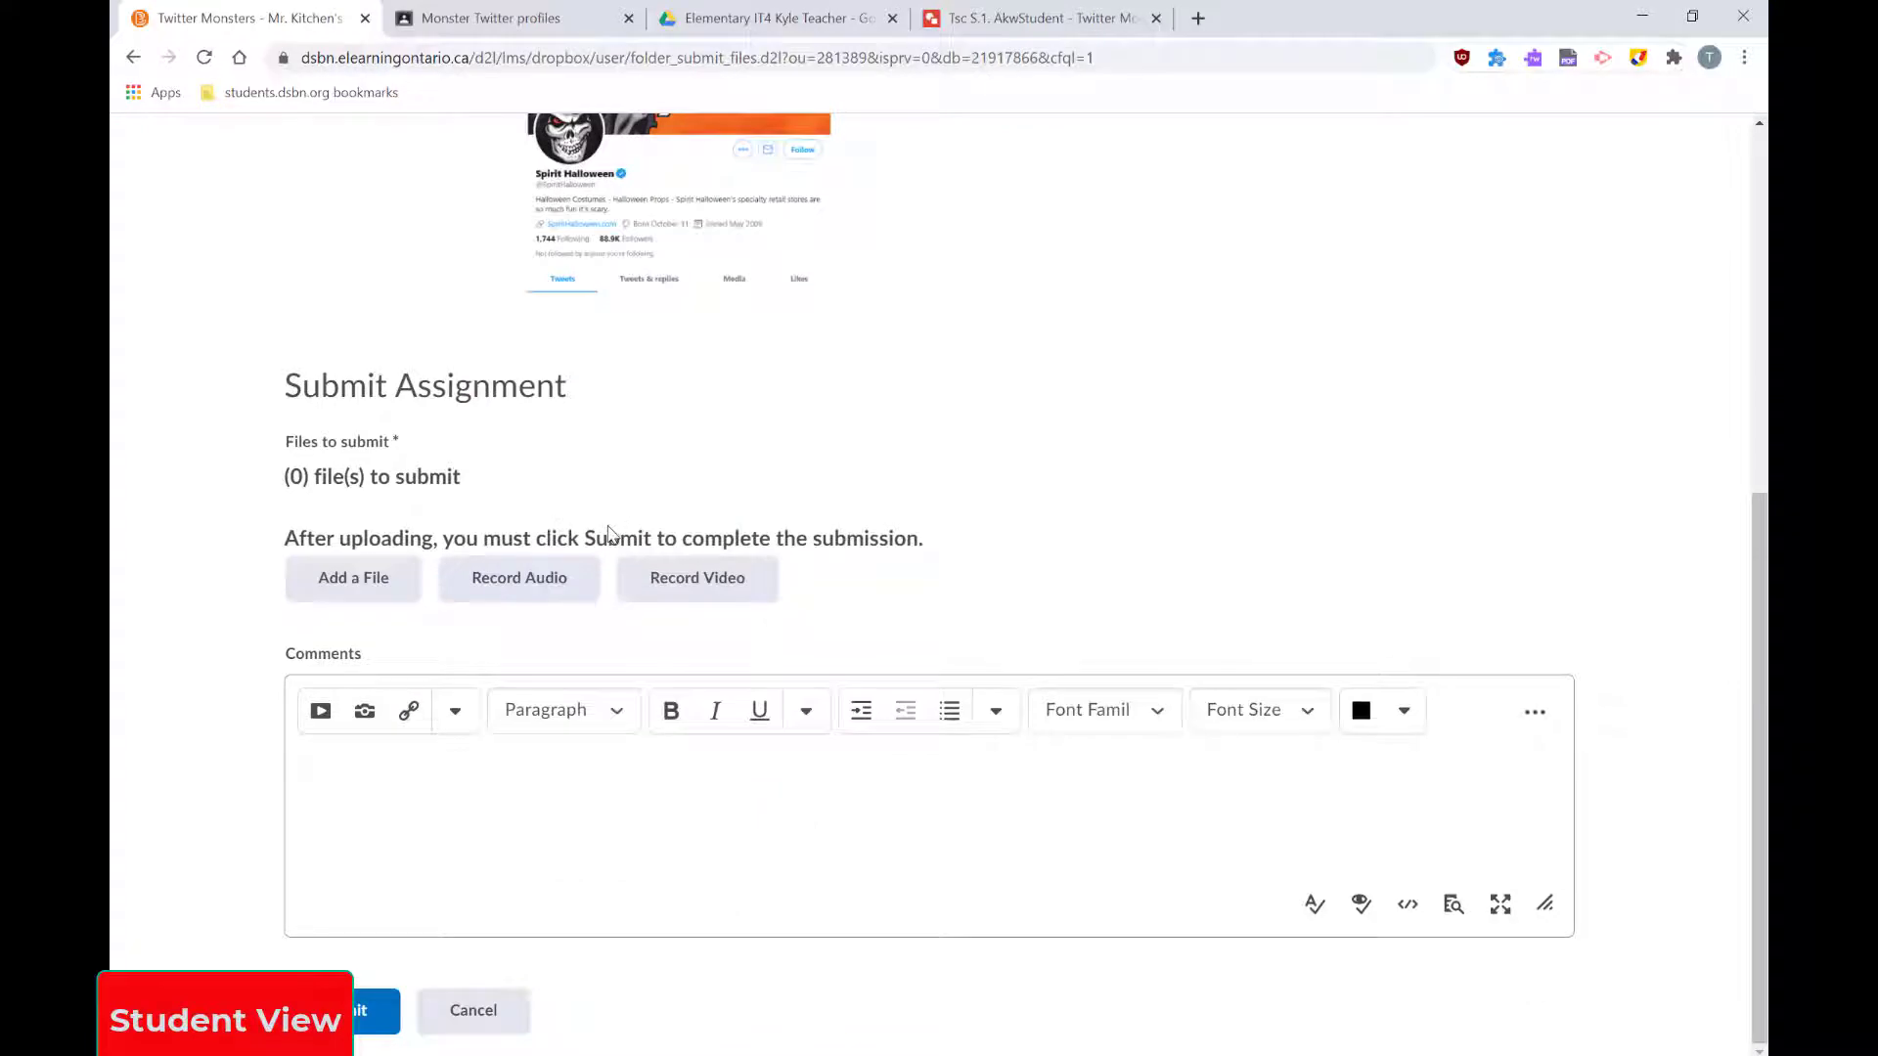
- Attach the Twitter Monster PNG from Google Drive to the assignment submission
click(353, 581)
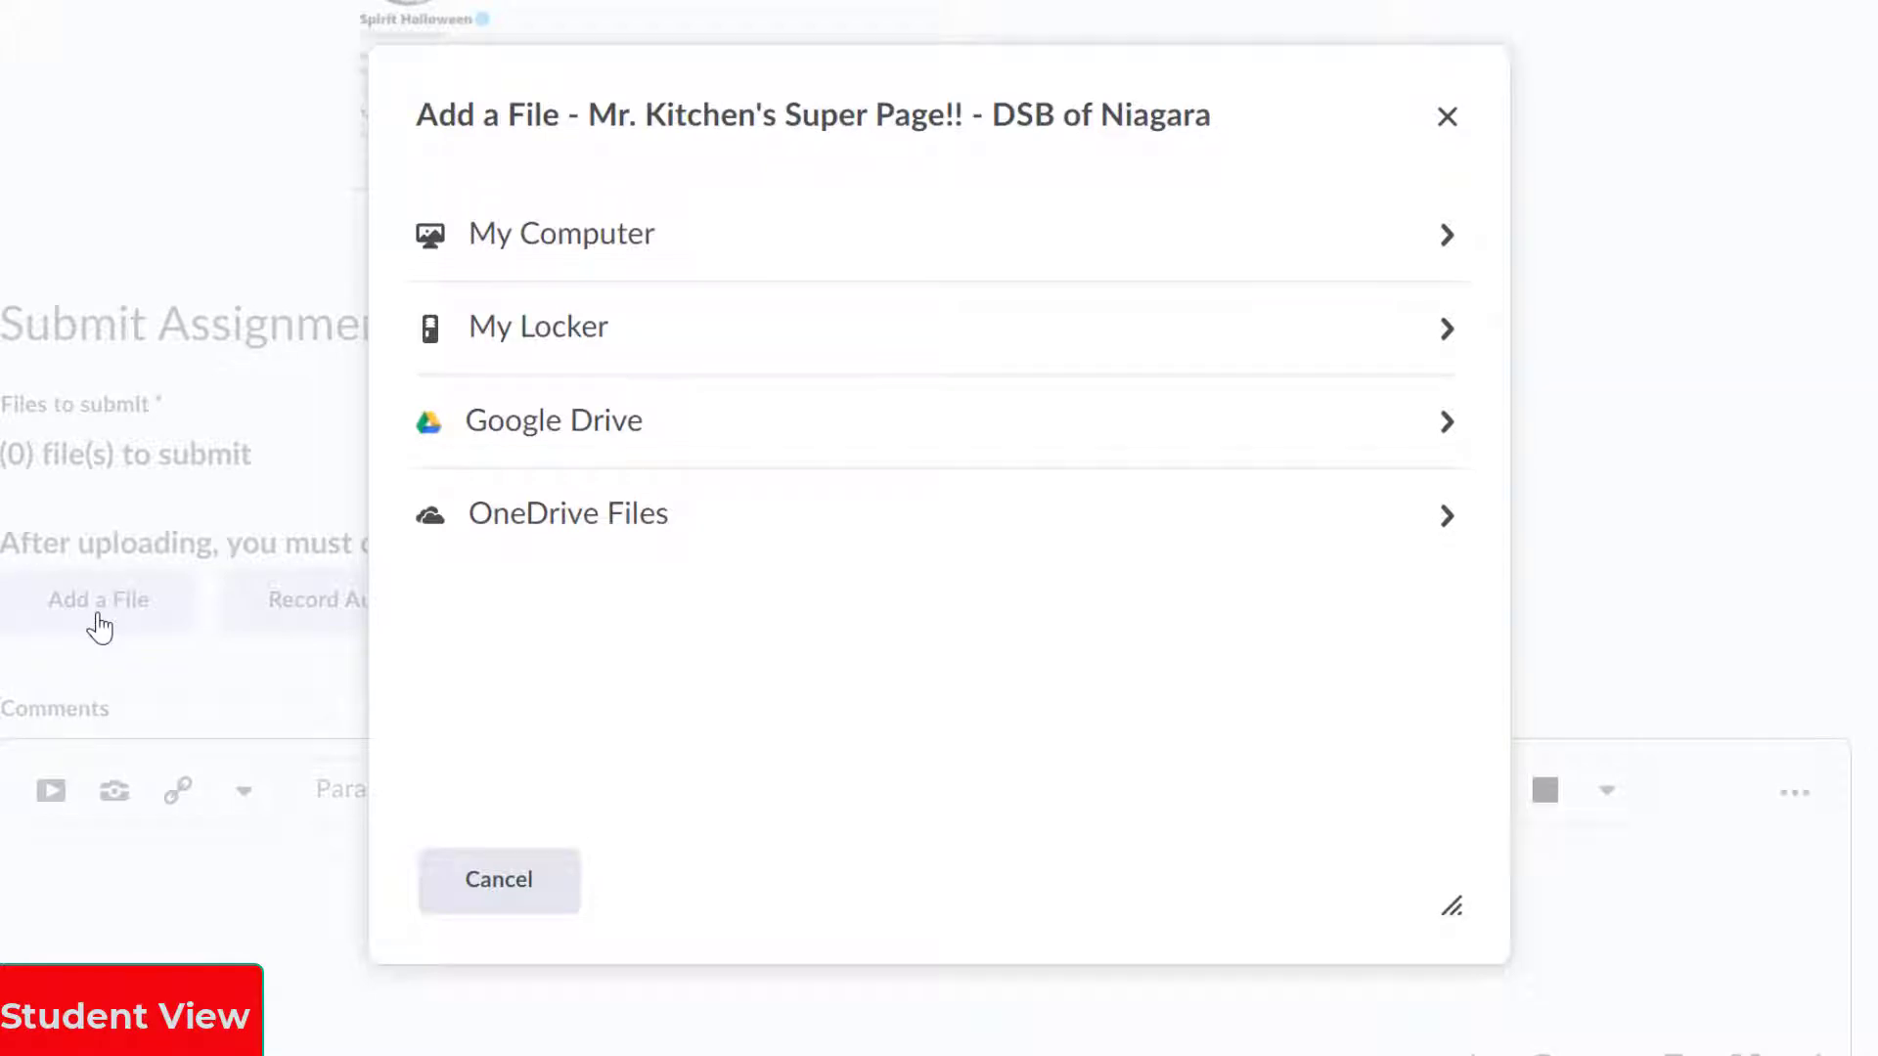
click(559, 455)
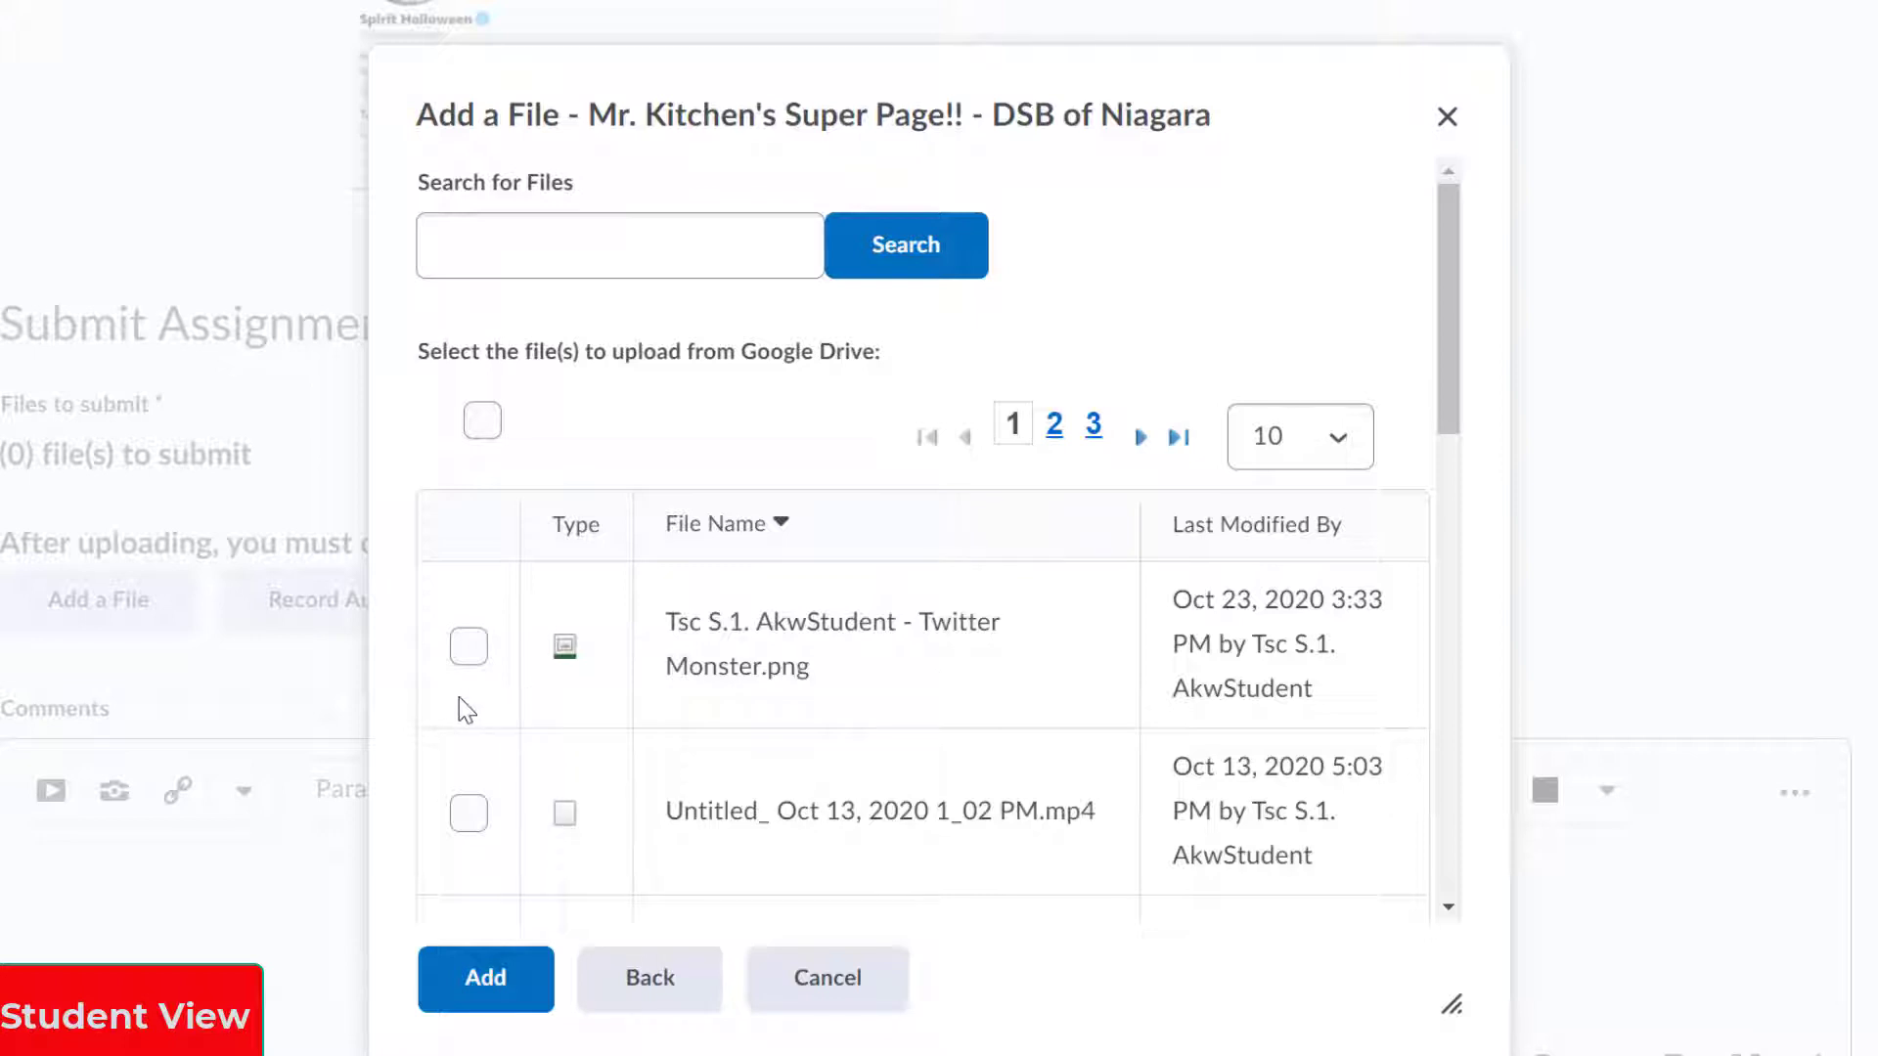
click(472, 650)
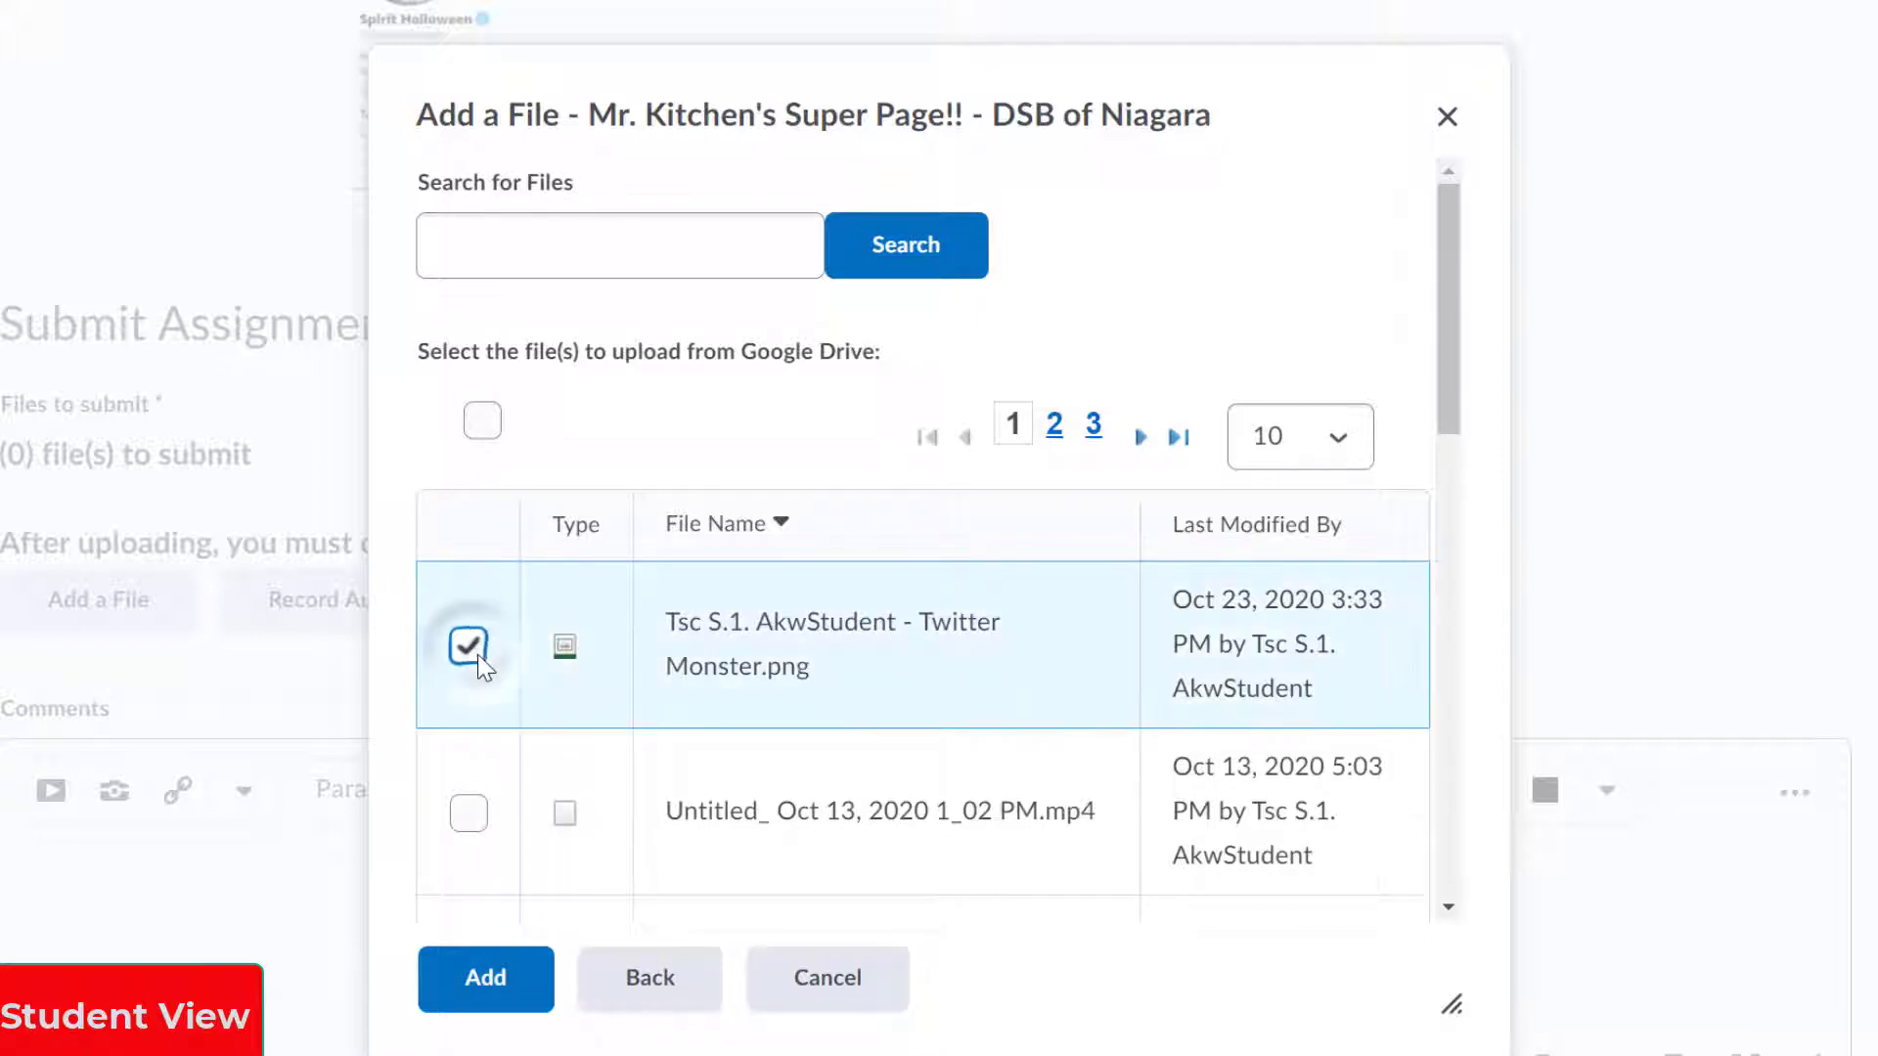
click(494, 990)
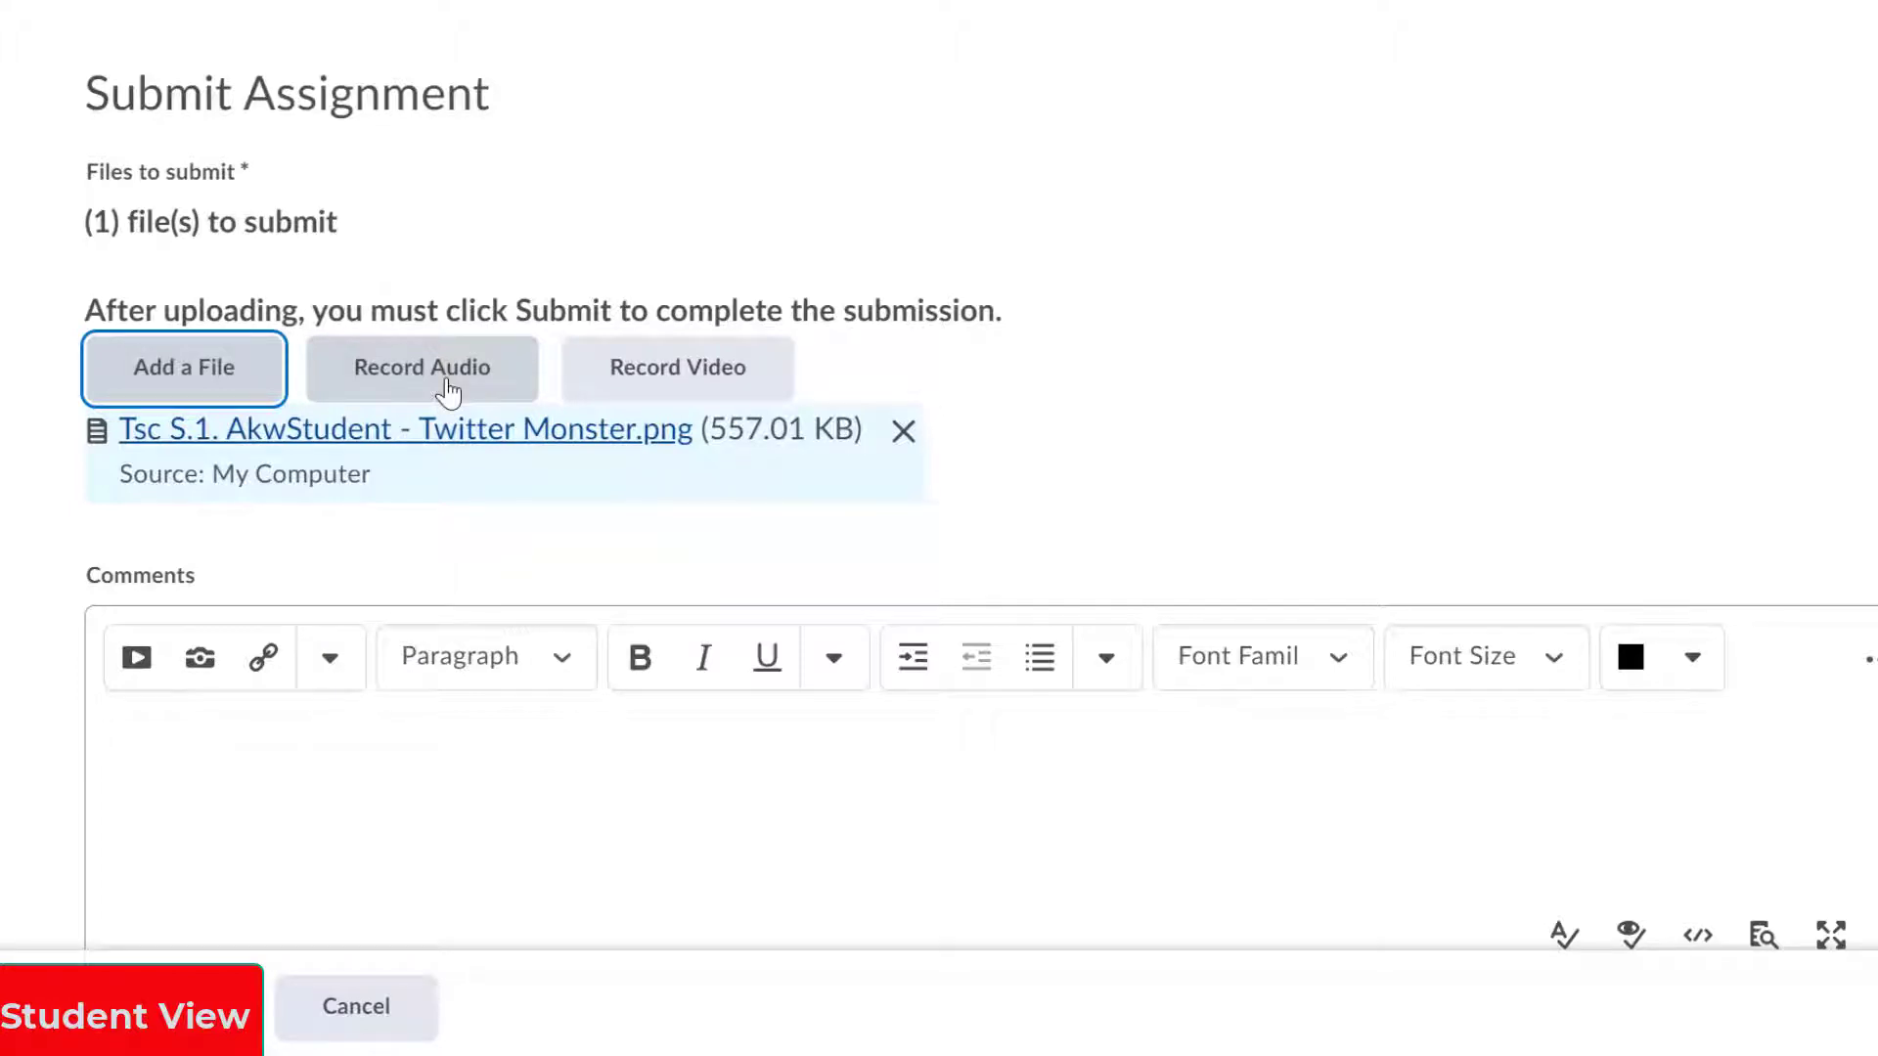
- Submit the Twitter Monsters assignment with the comments left empty, review the submission details and finish
click(461, 759)
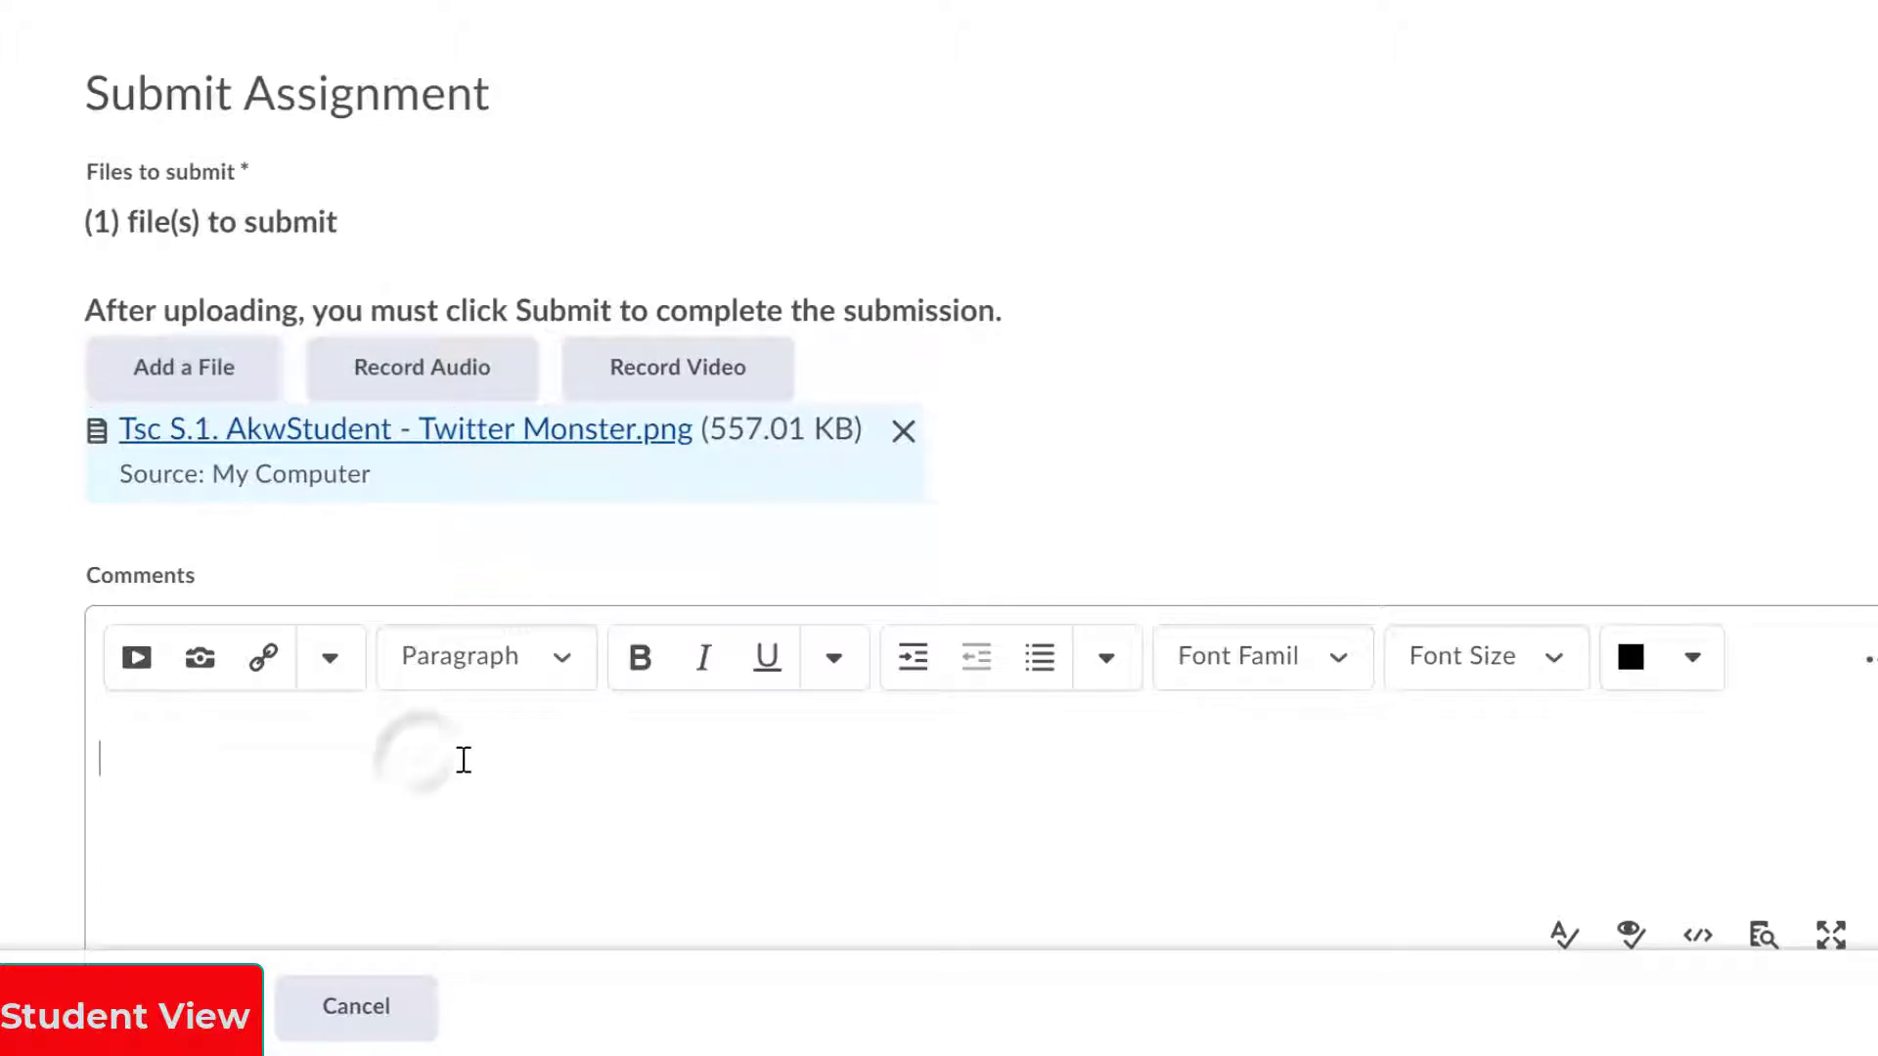
scroll(463, 760, down, 1)
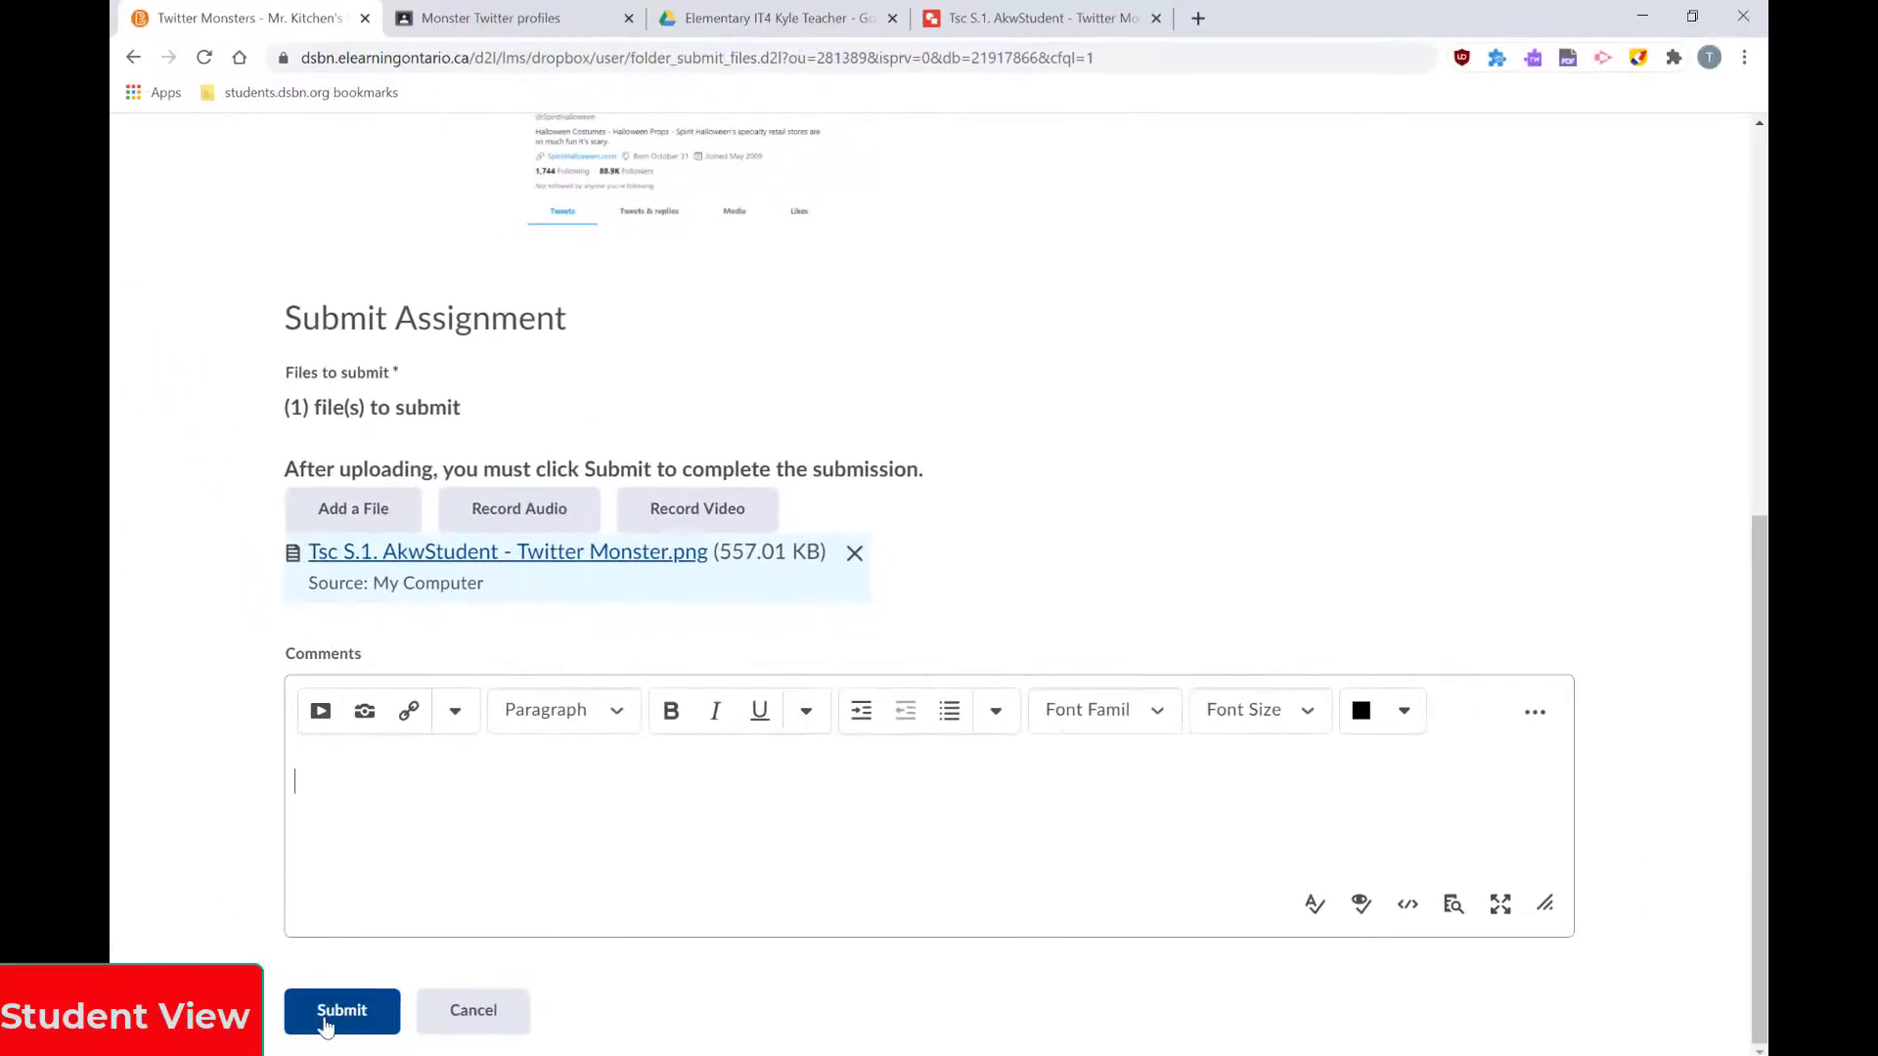
click(327, 1018)
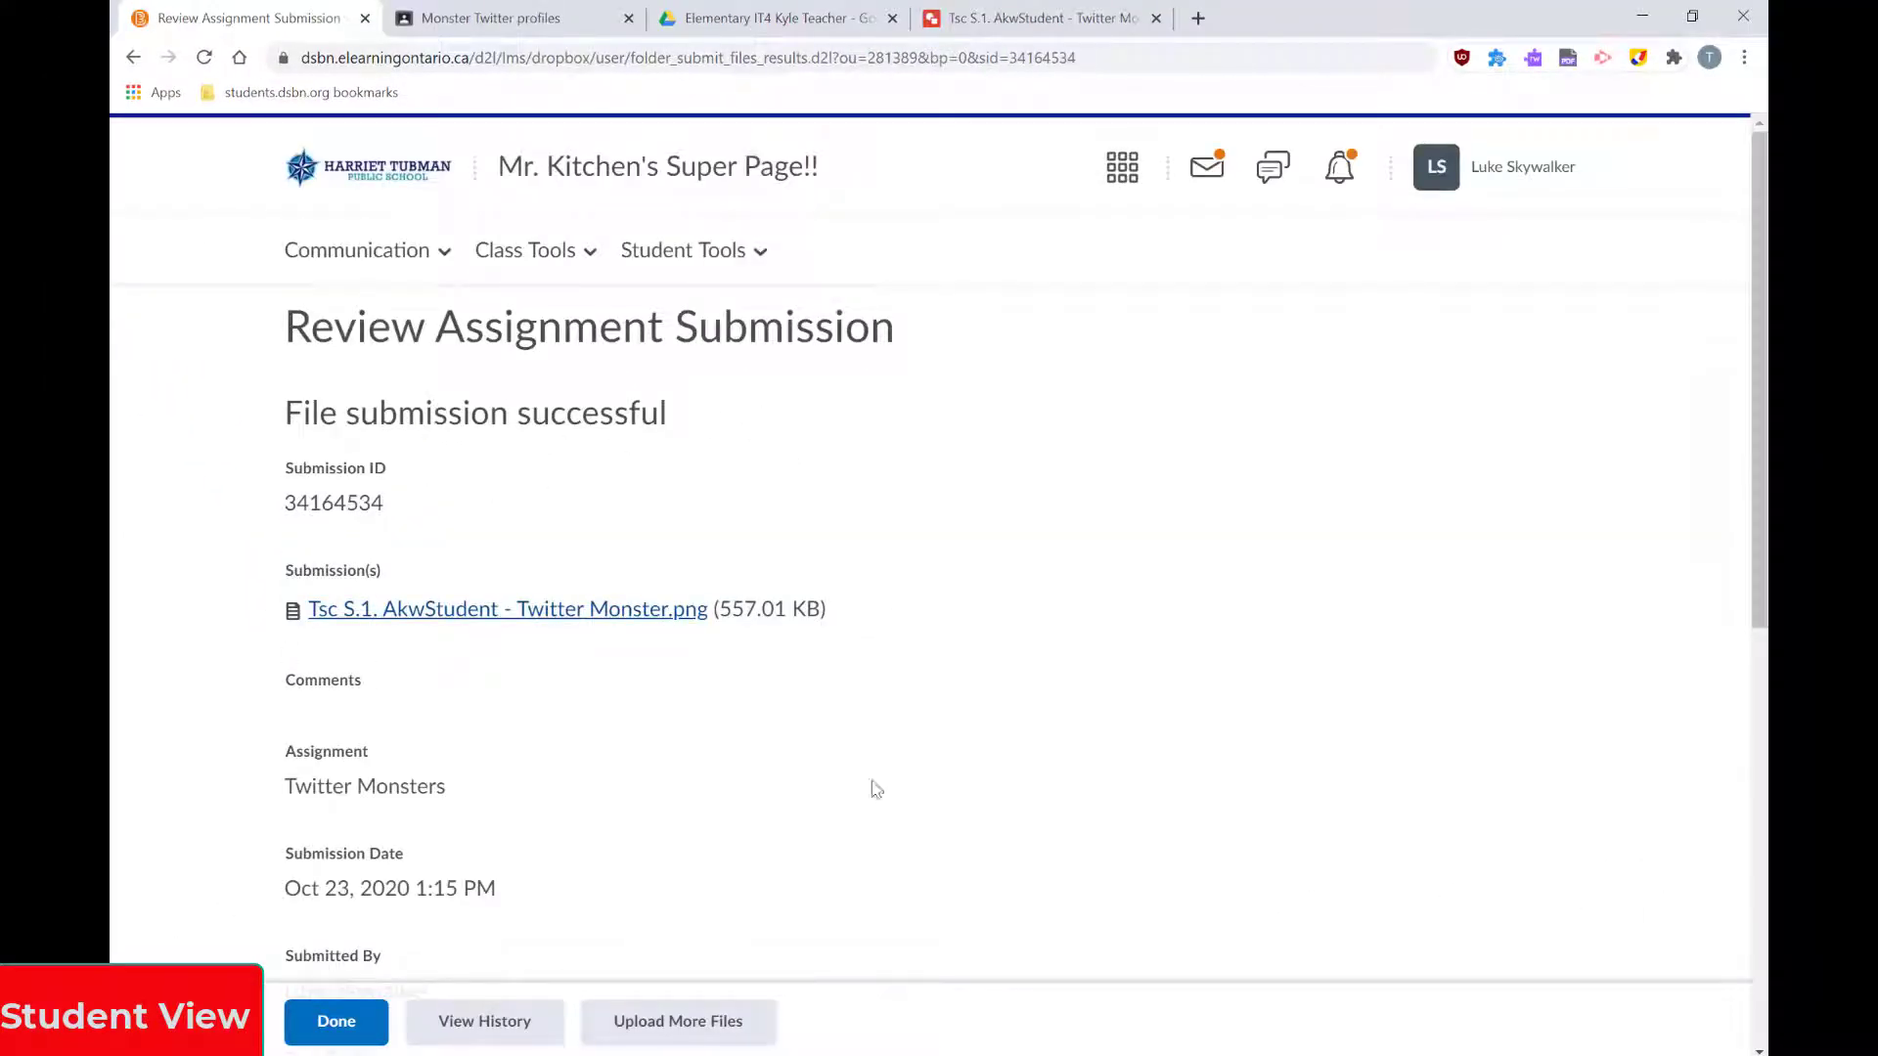
scroll(873, 766, down, 1)
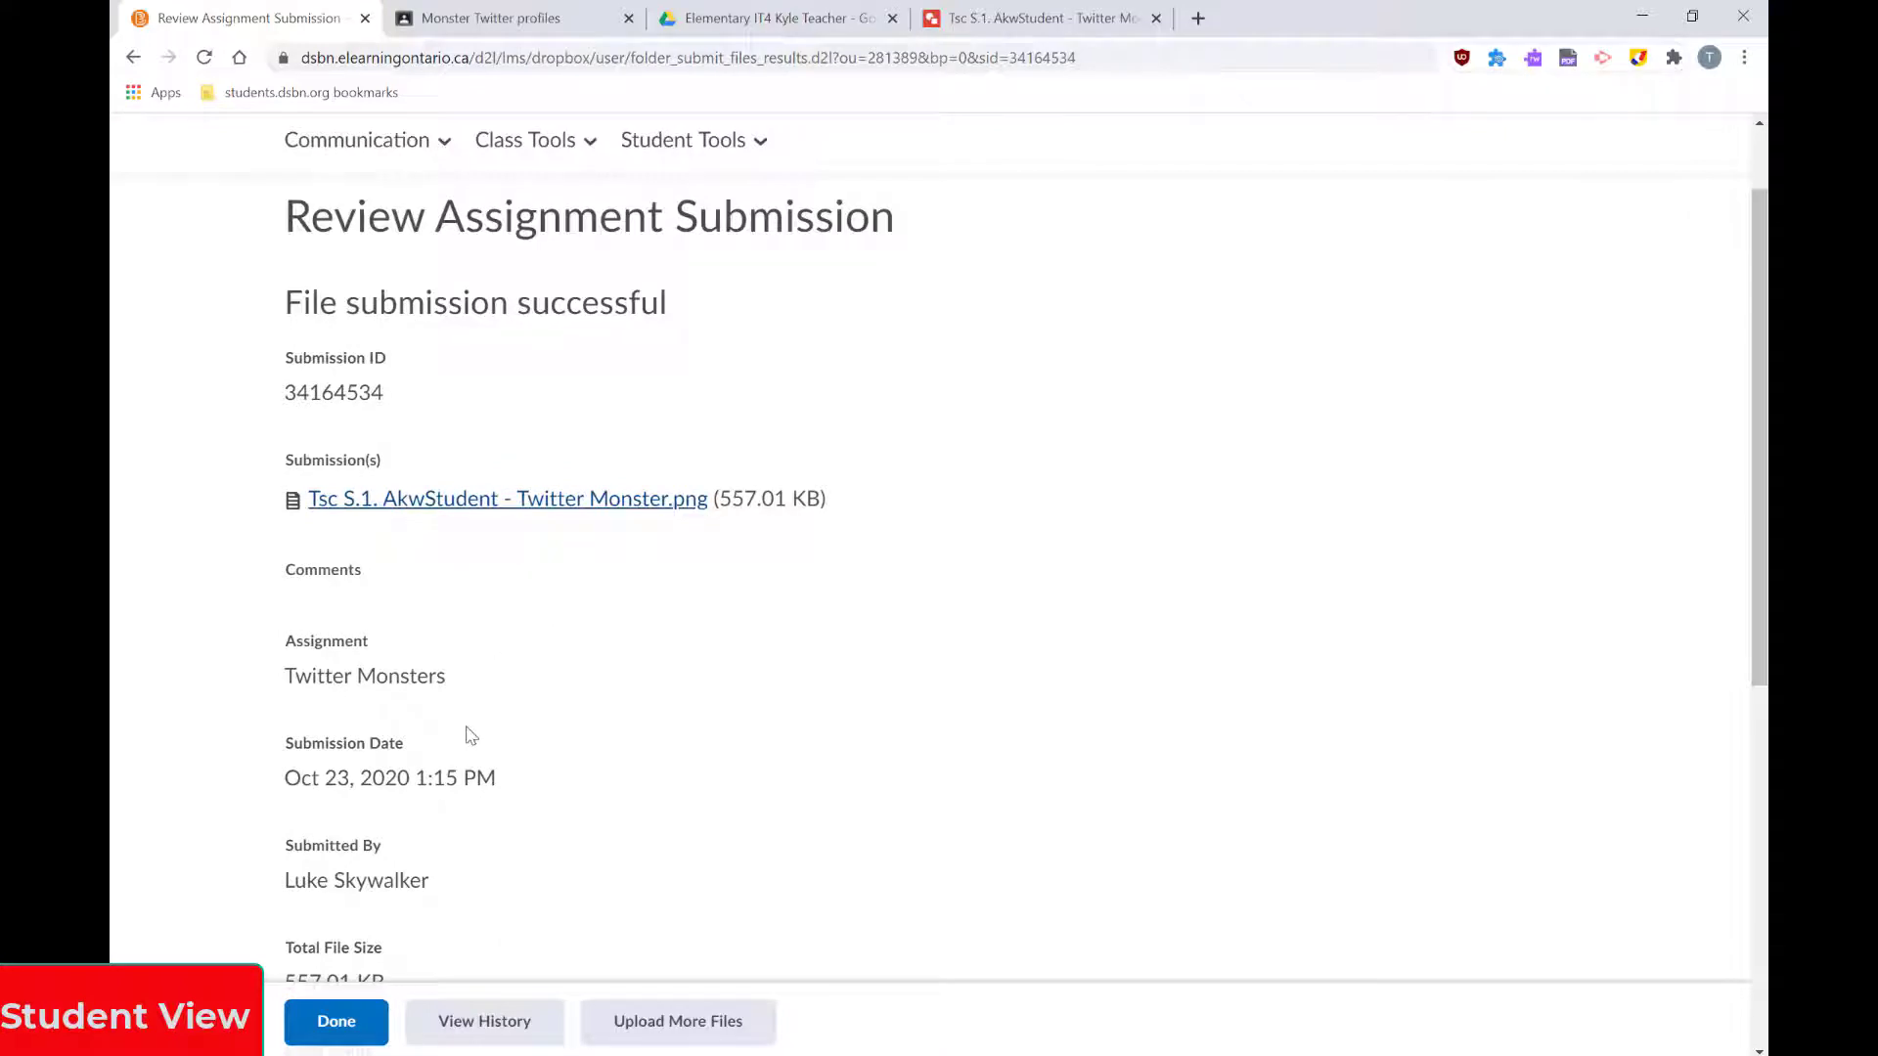
click(344, 1022)
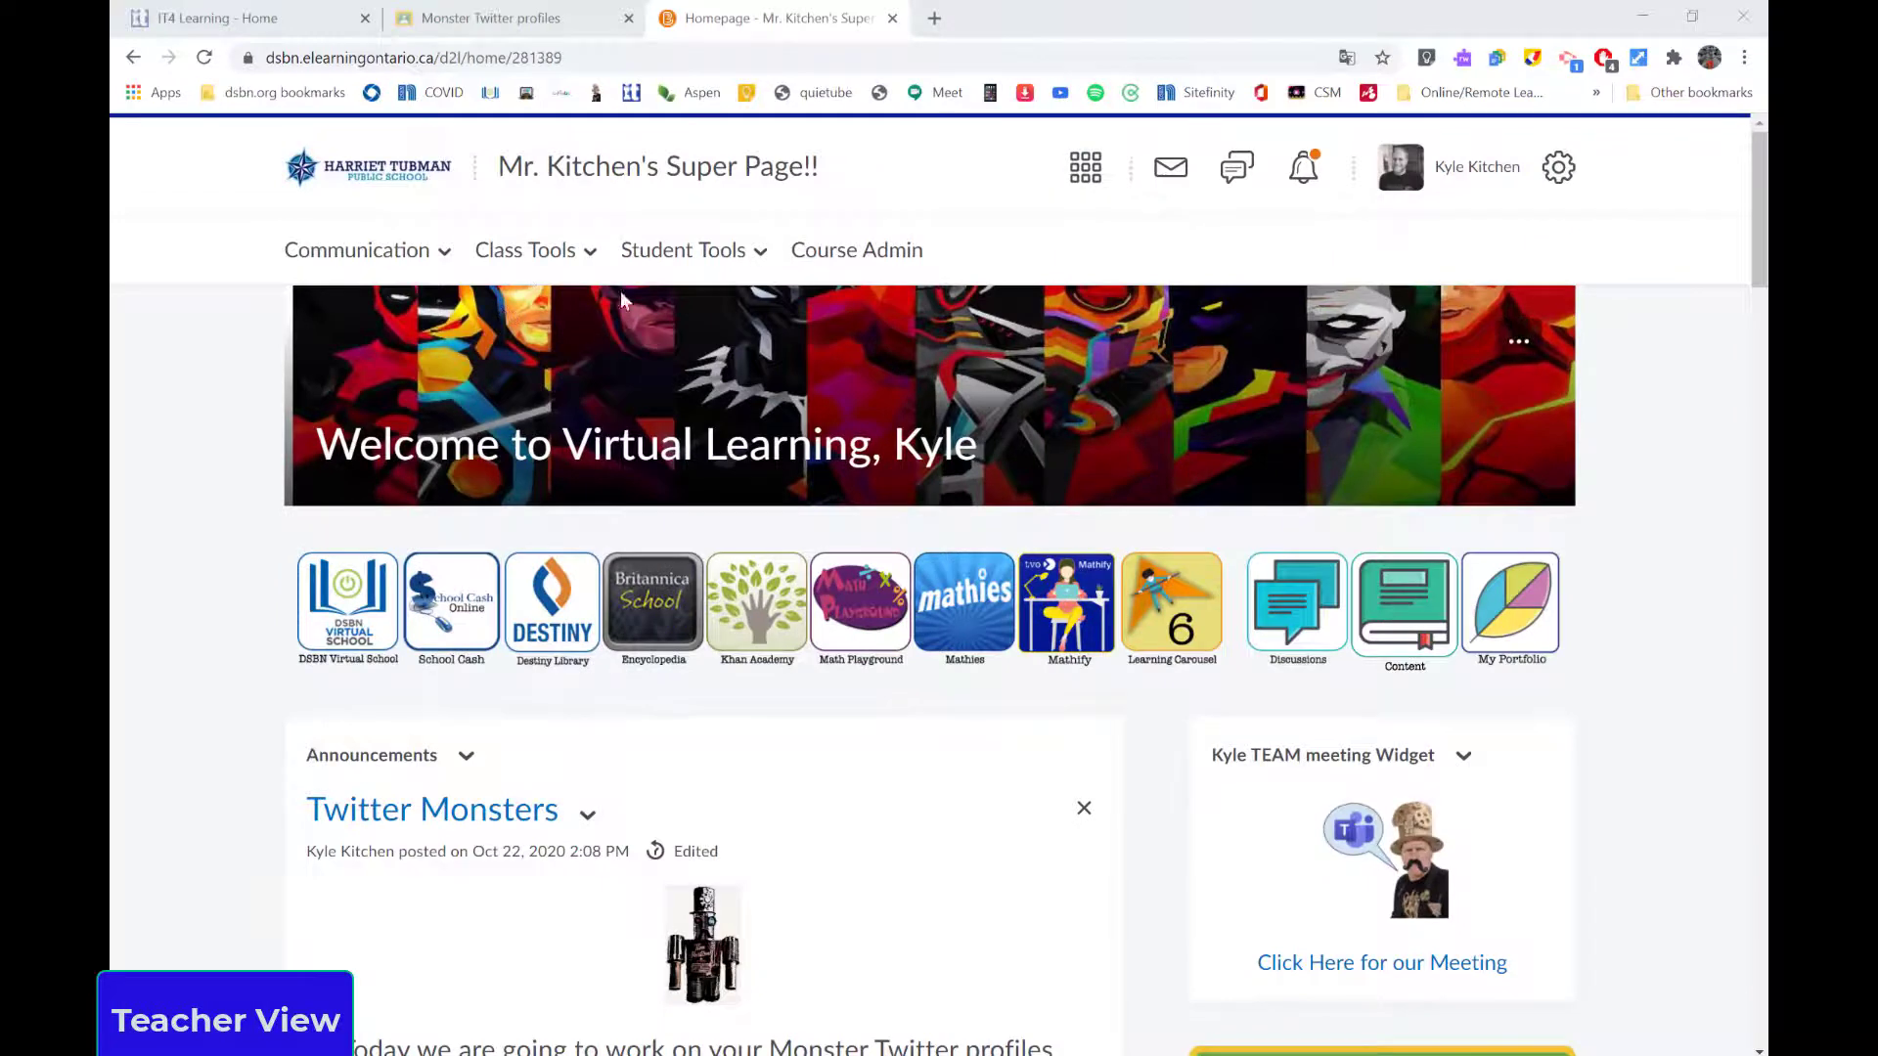
- Open the Twitter Monsters assignment's submissions through the link in the teacher homepage announcement
click(589, 255)
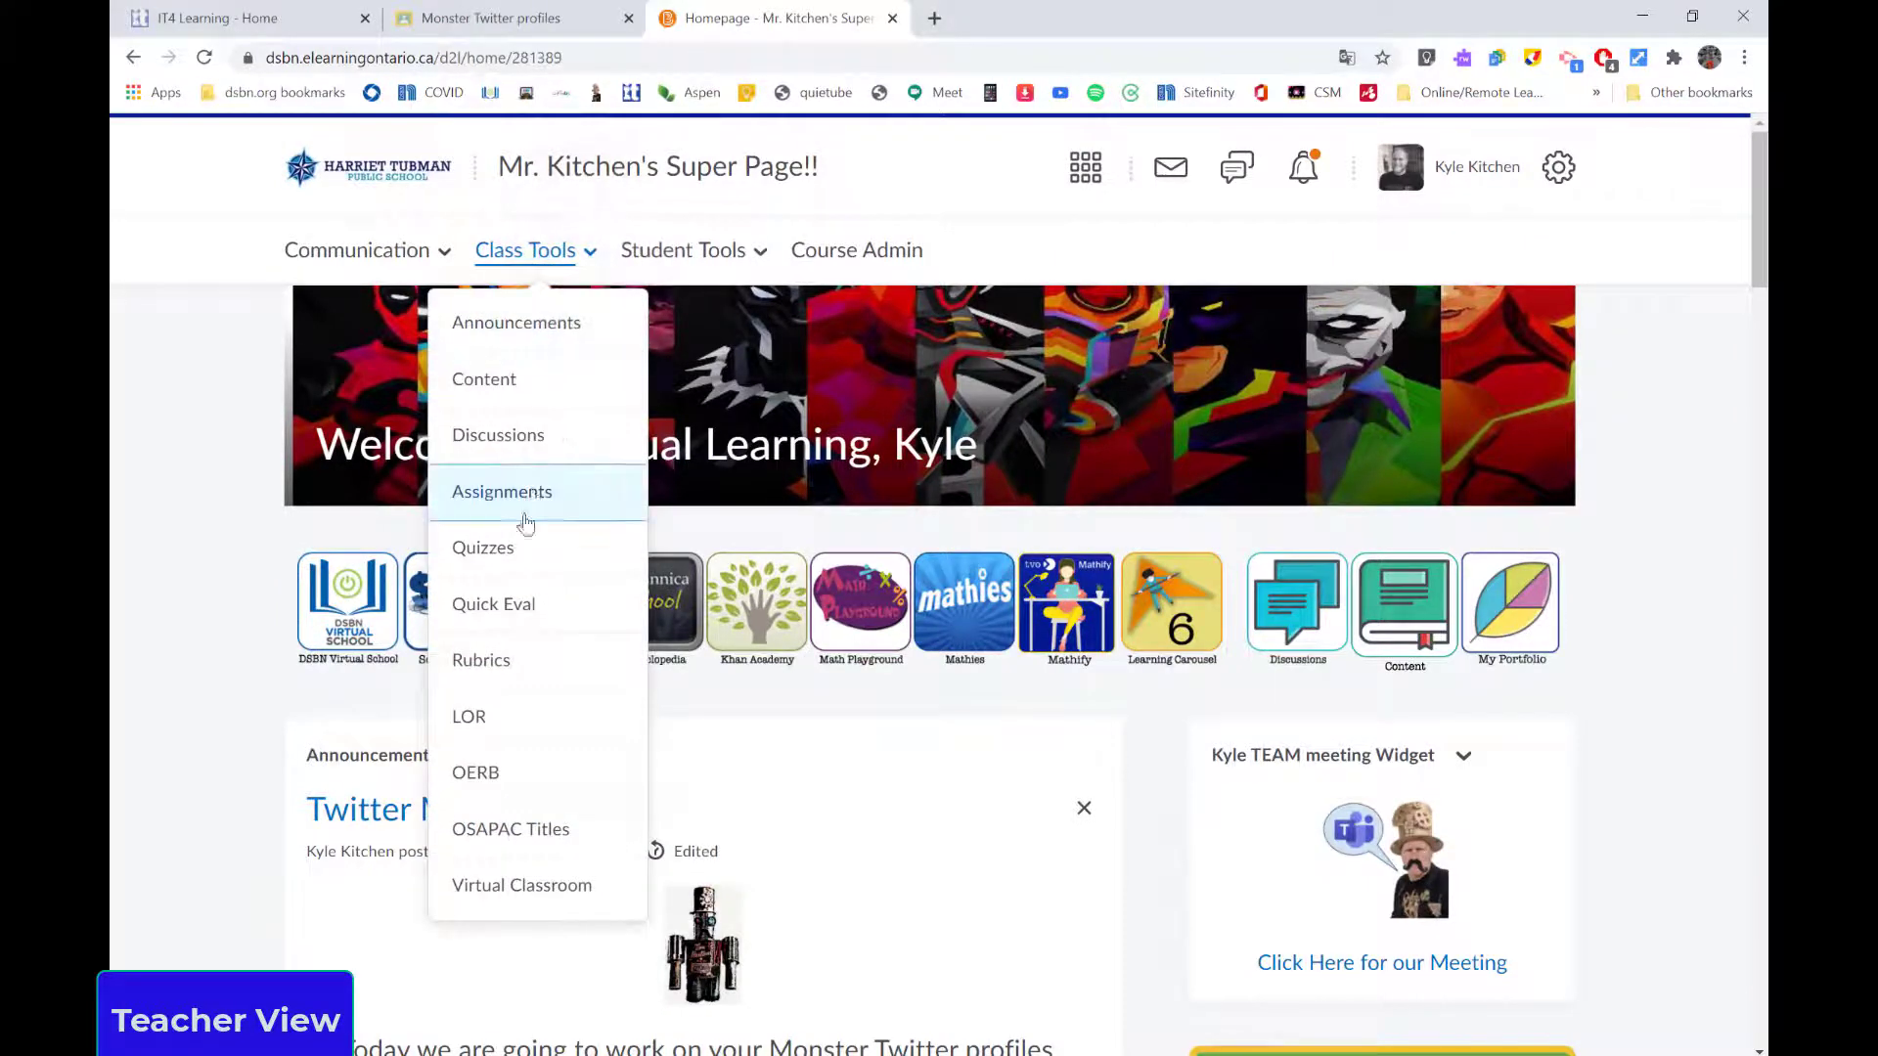
scroll(1072, 891, down, 3)
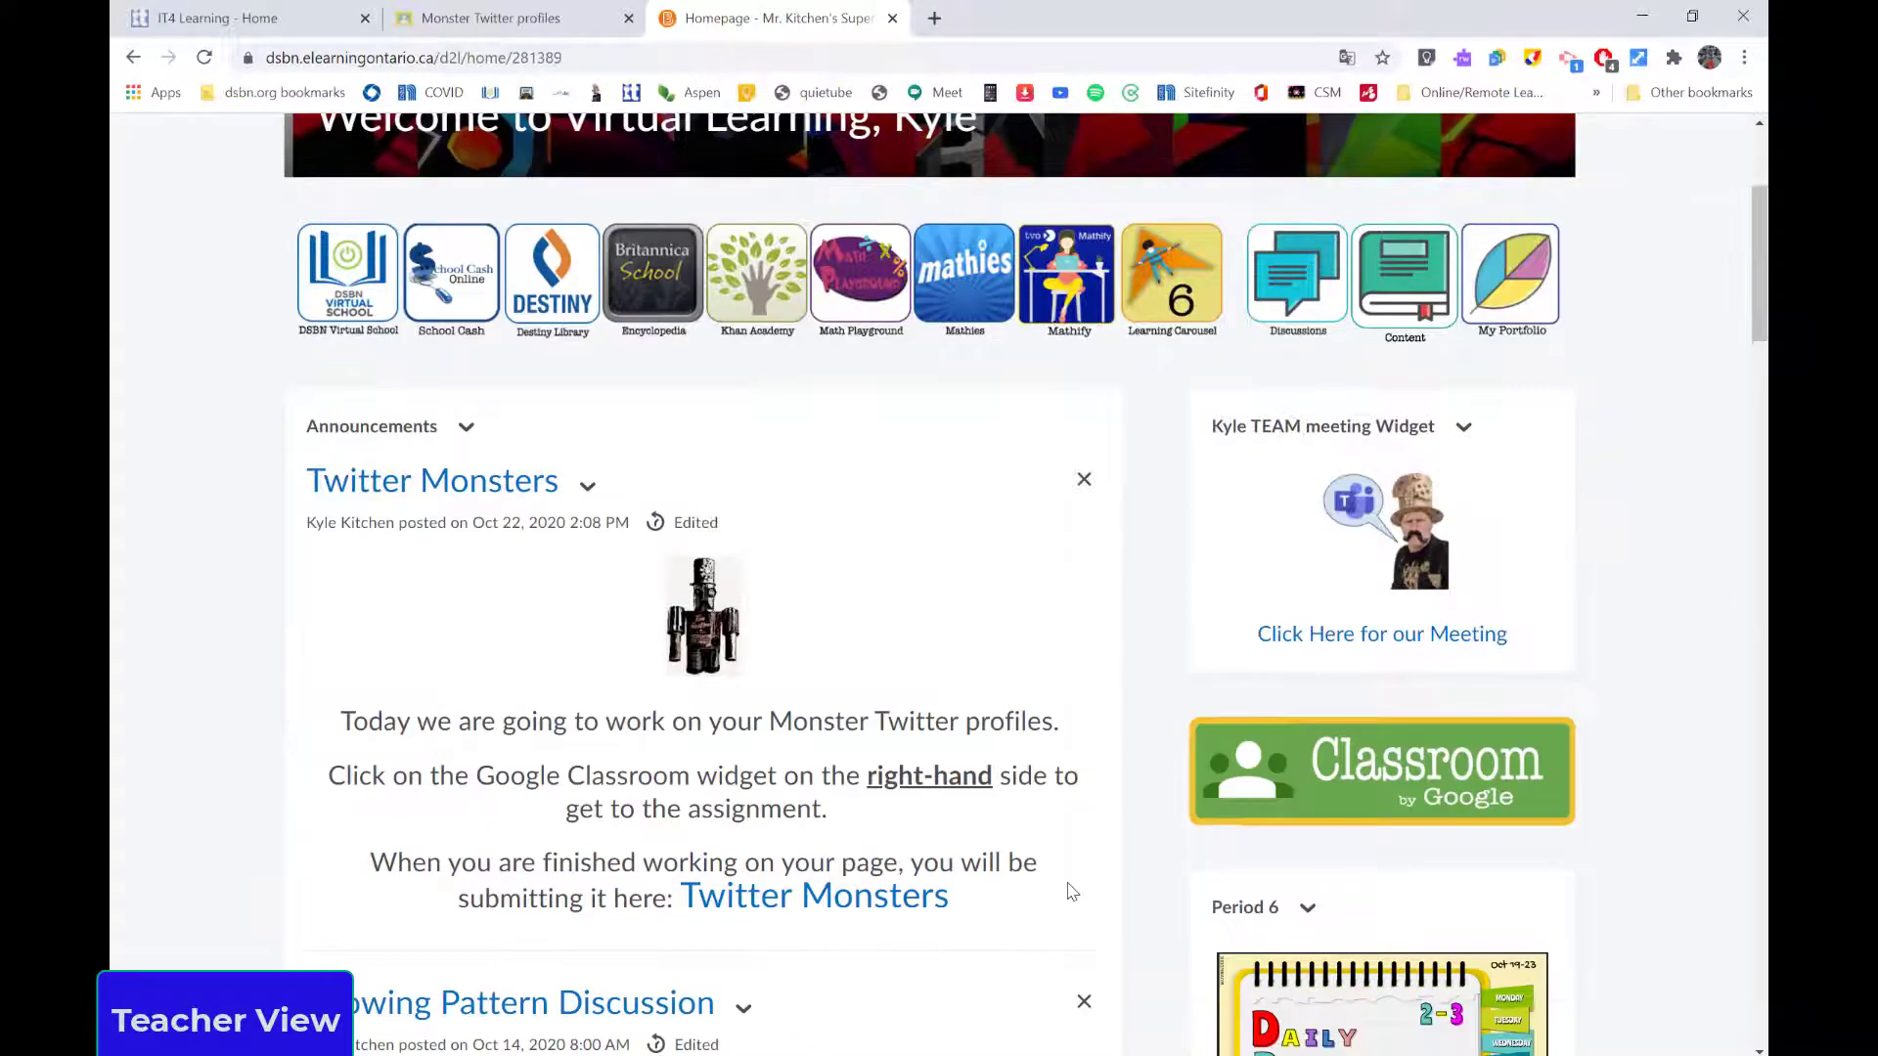
click(847, 915)
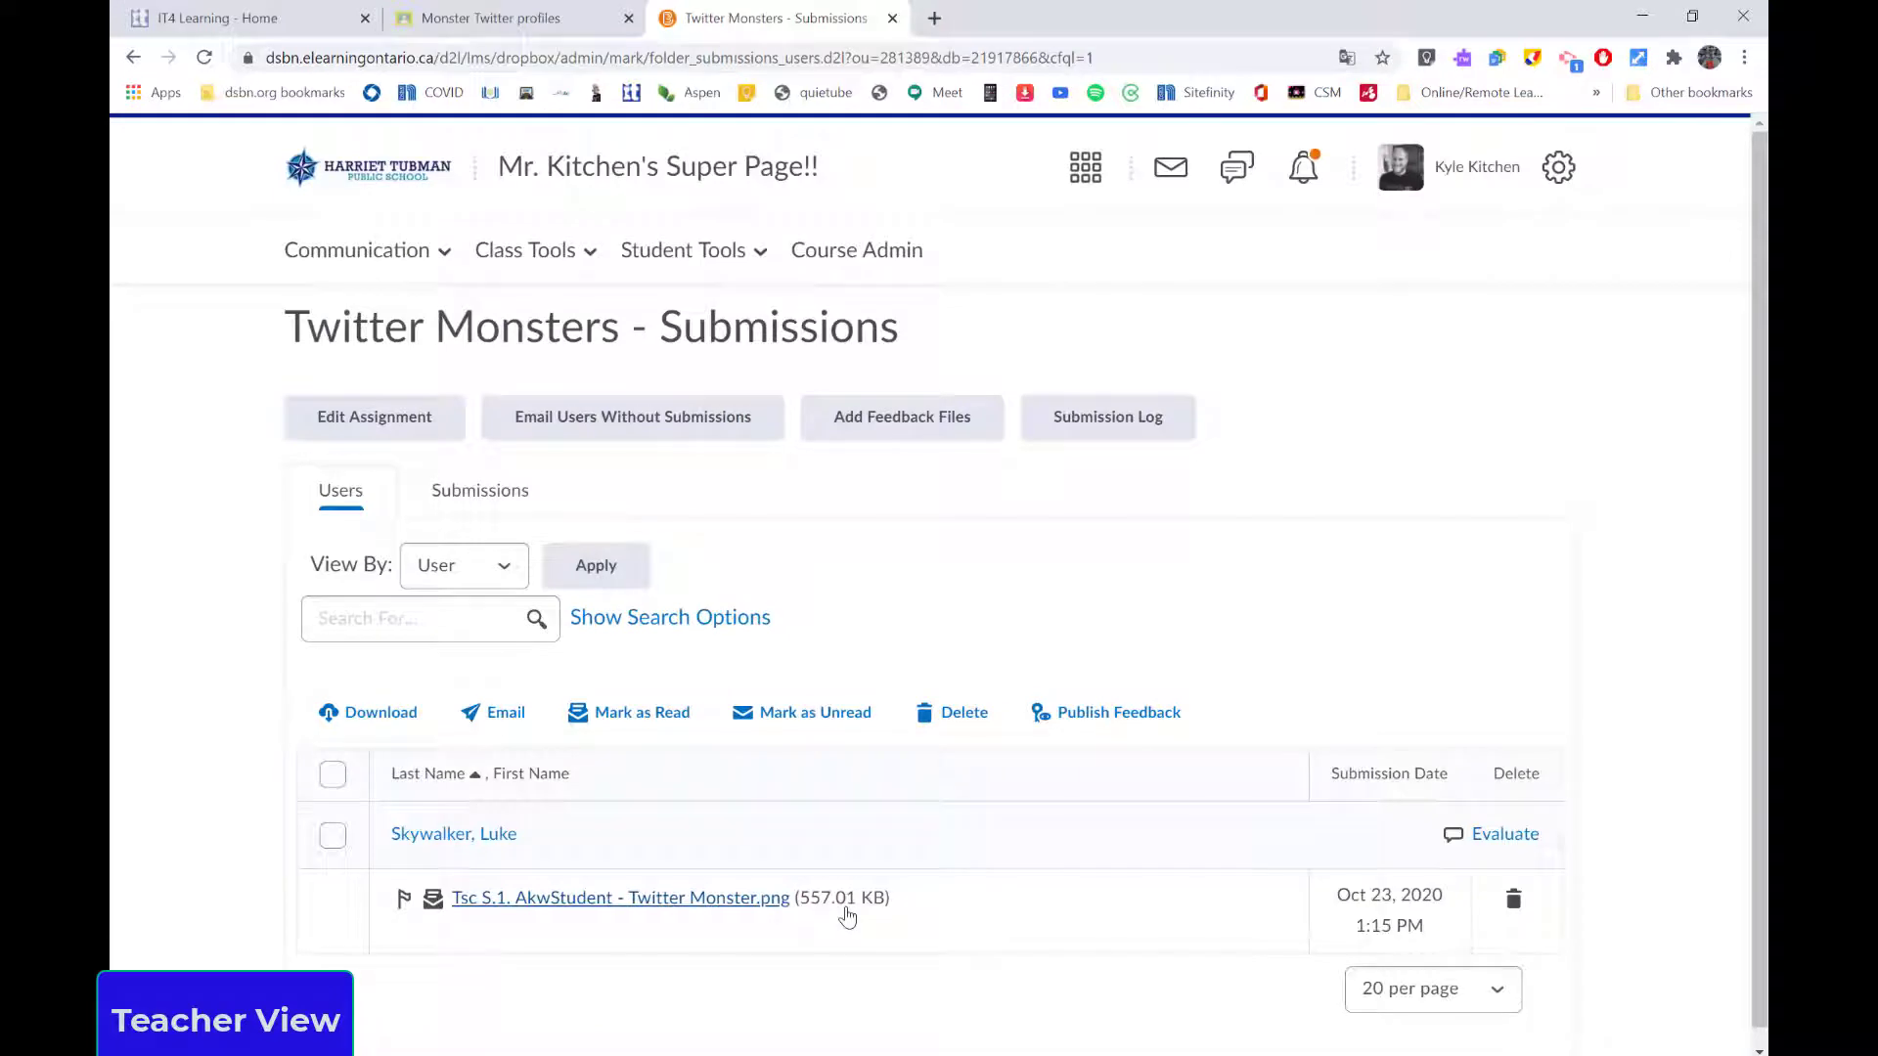
- Show the assignment's submissions listed by file and open the submitted Twitter Monster PNG for evaluation
scroll(538, 861, down, 1)
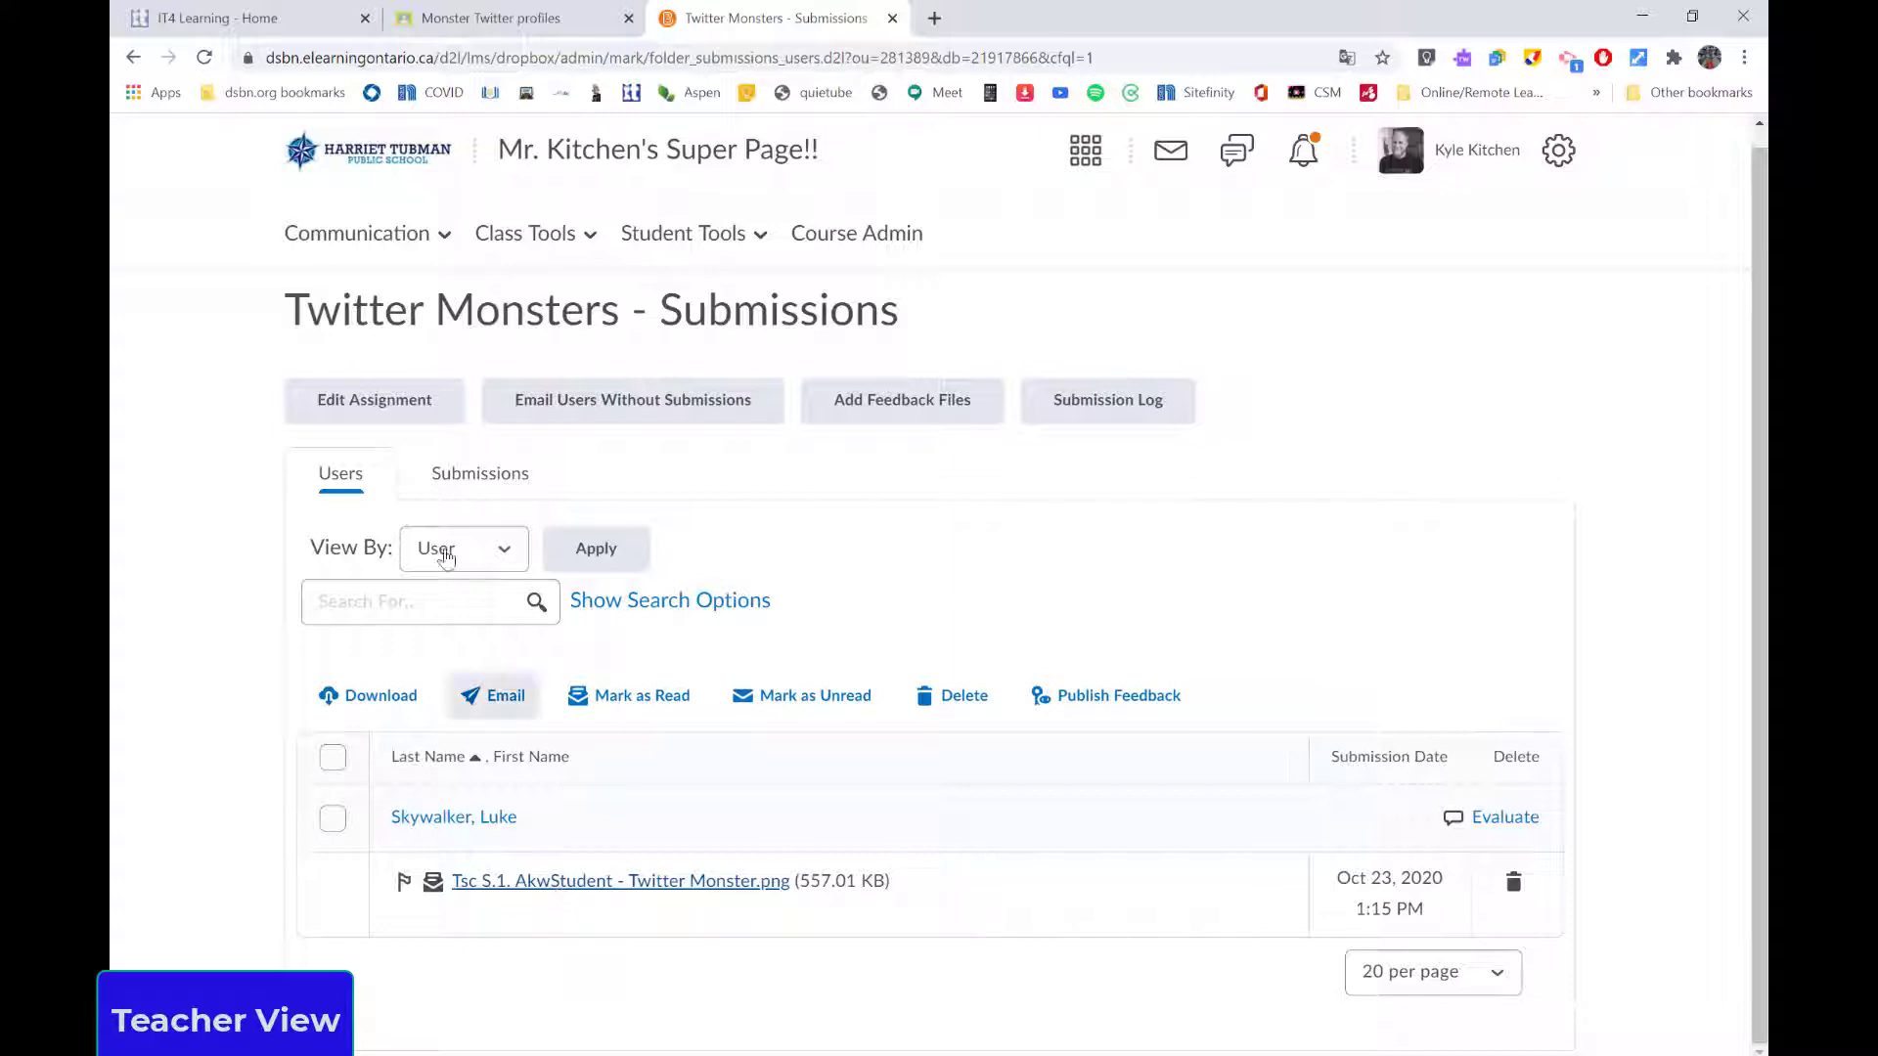
click(510, 476)
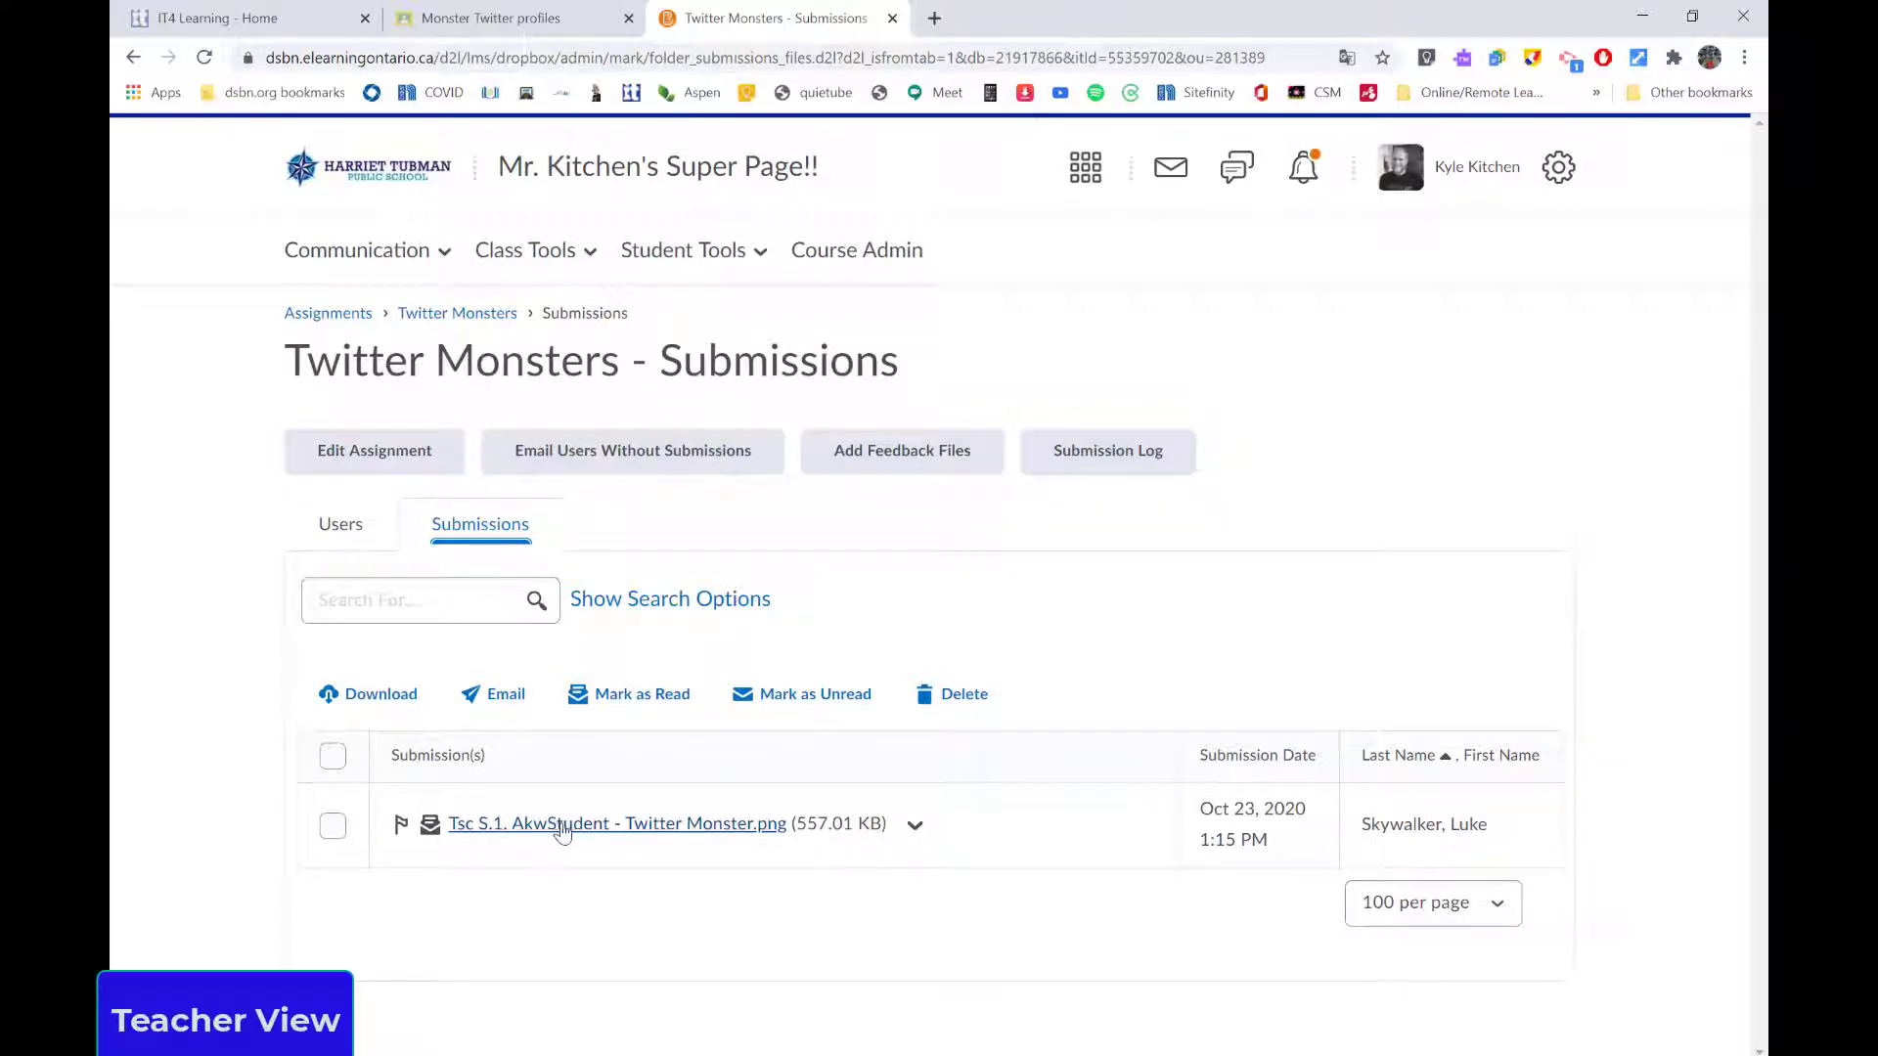
click(580, 827)
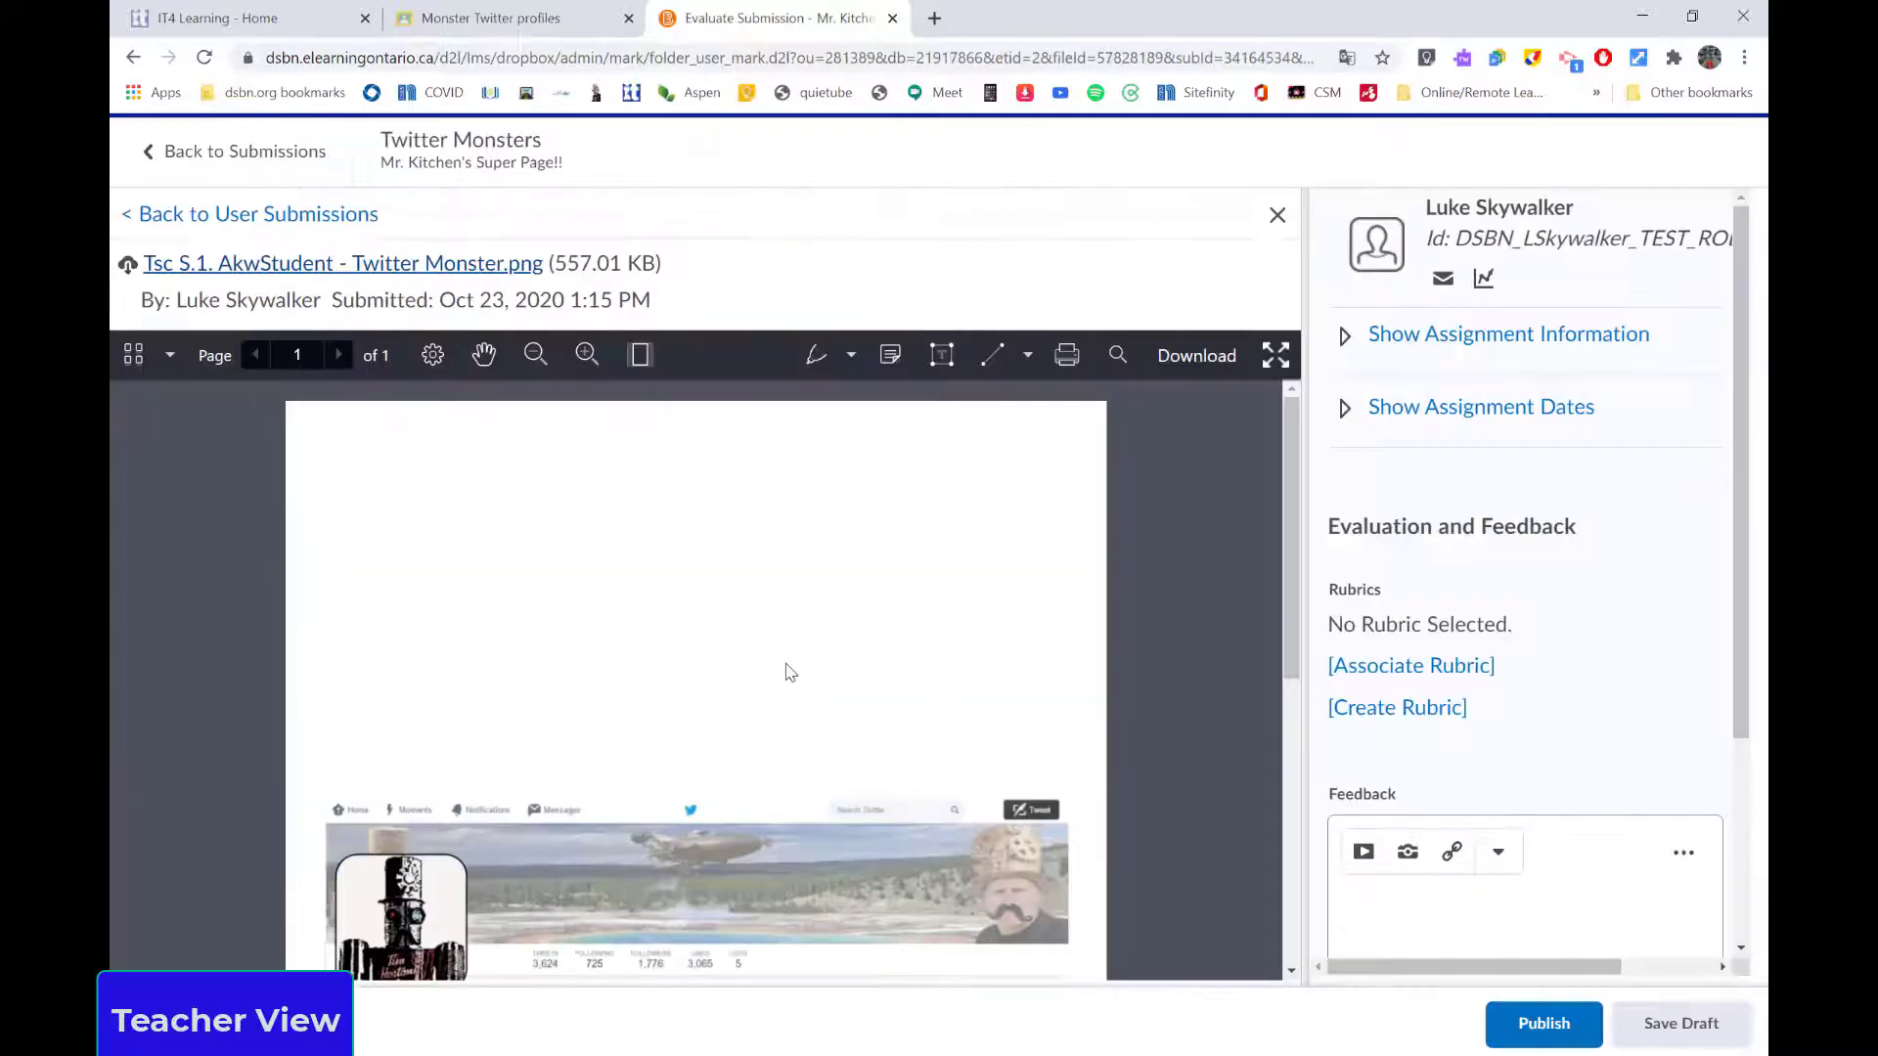
- Look over the submitted image and mark its Home to Messages navigation row with a yellow Freeform Highlight
scroll(792, 671, down, 3)
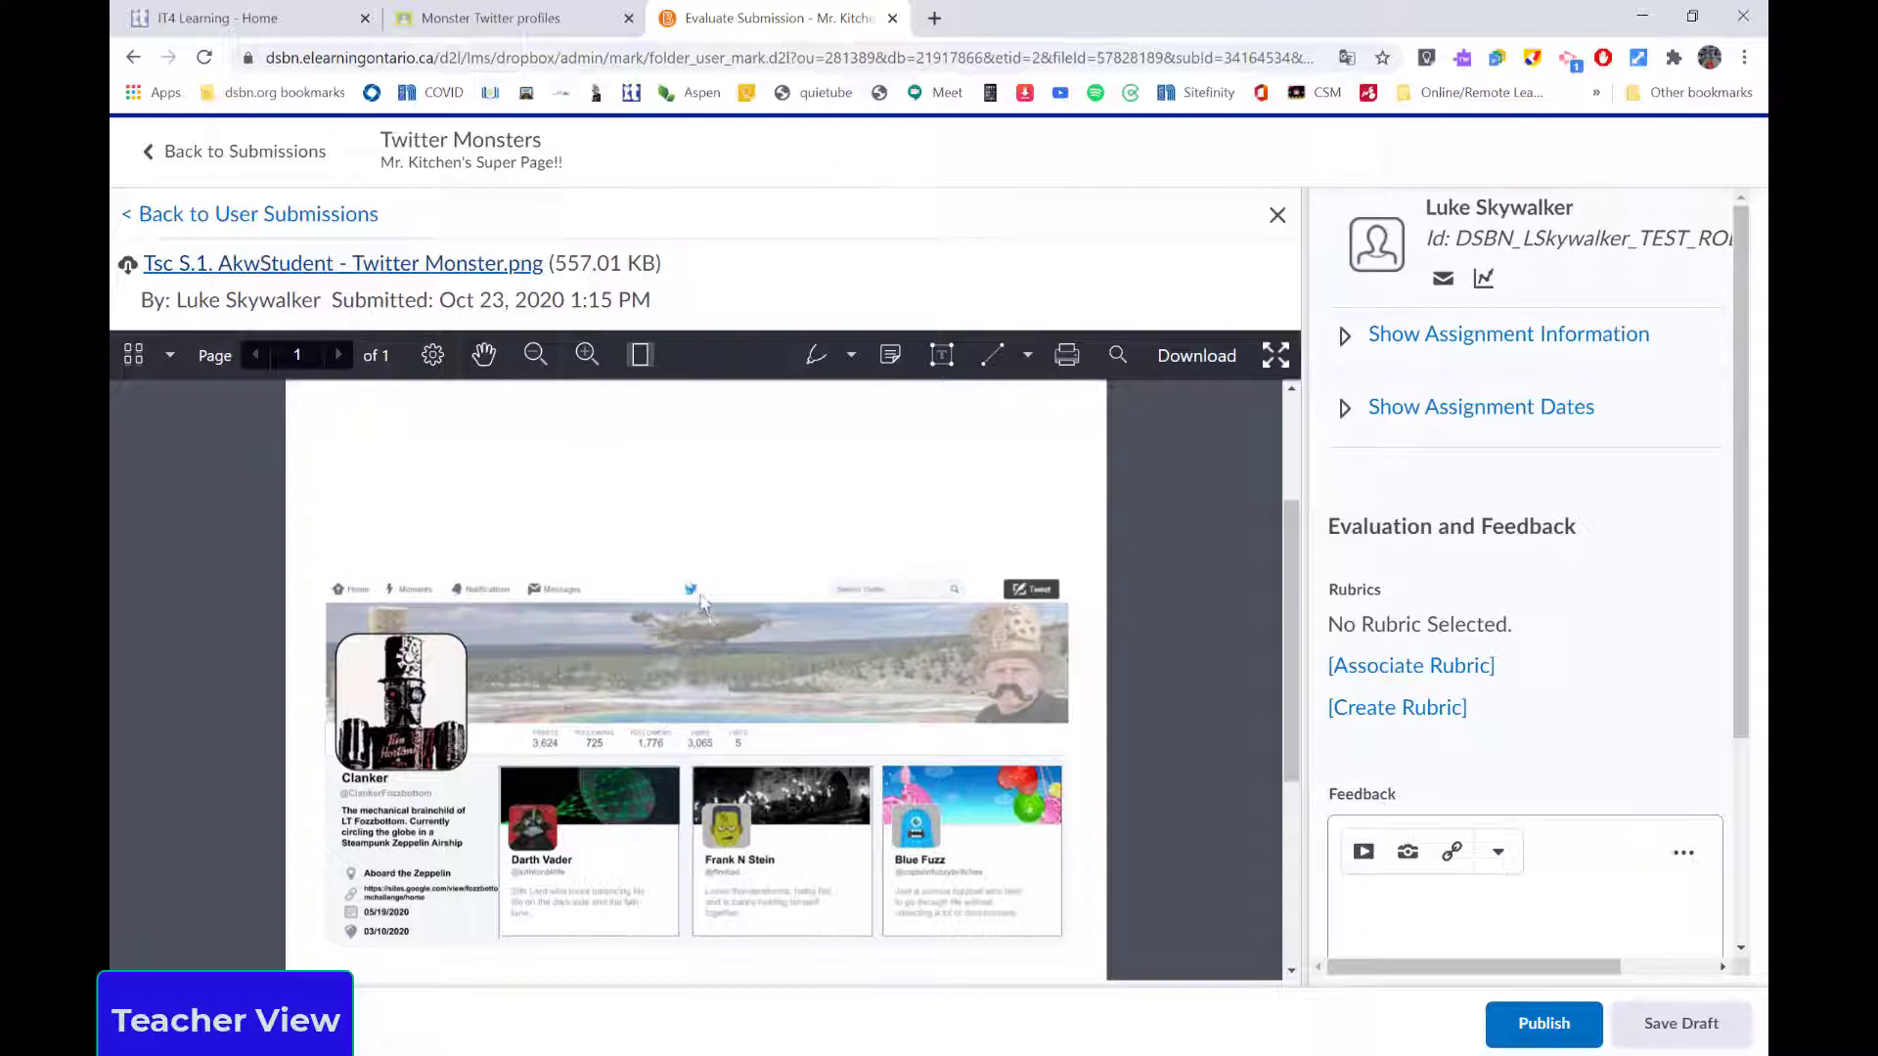
scroll(704, 616, up, 3)
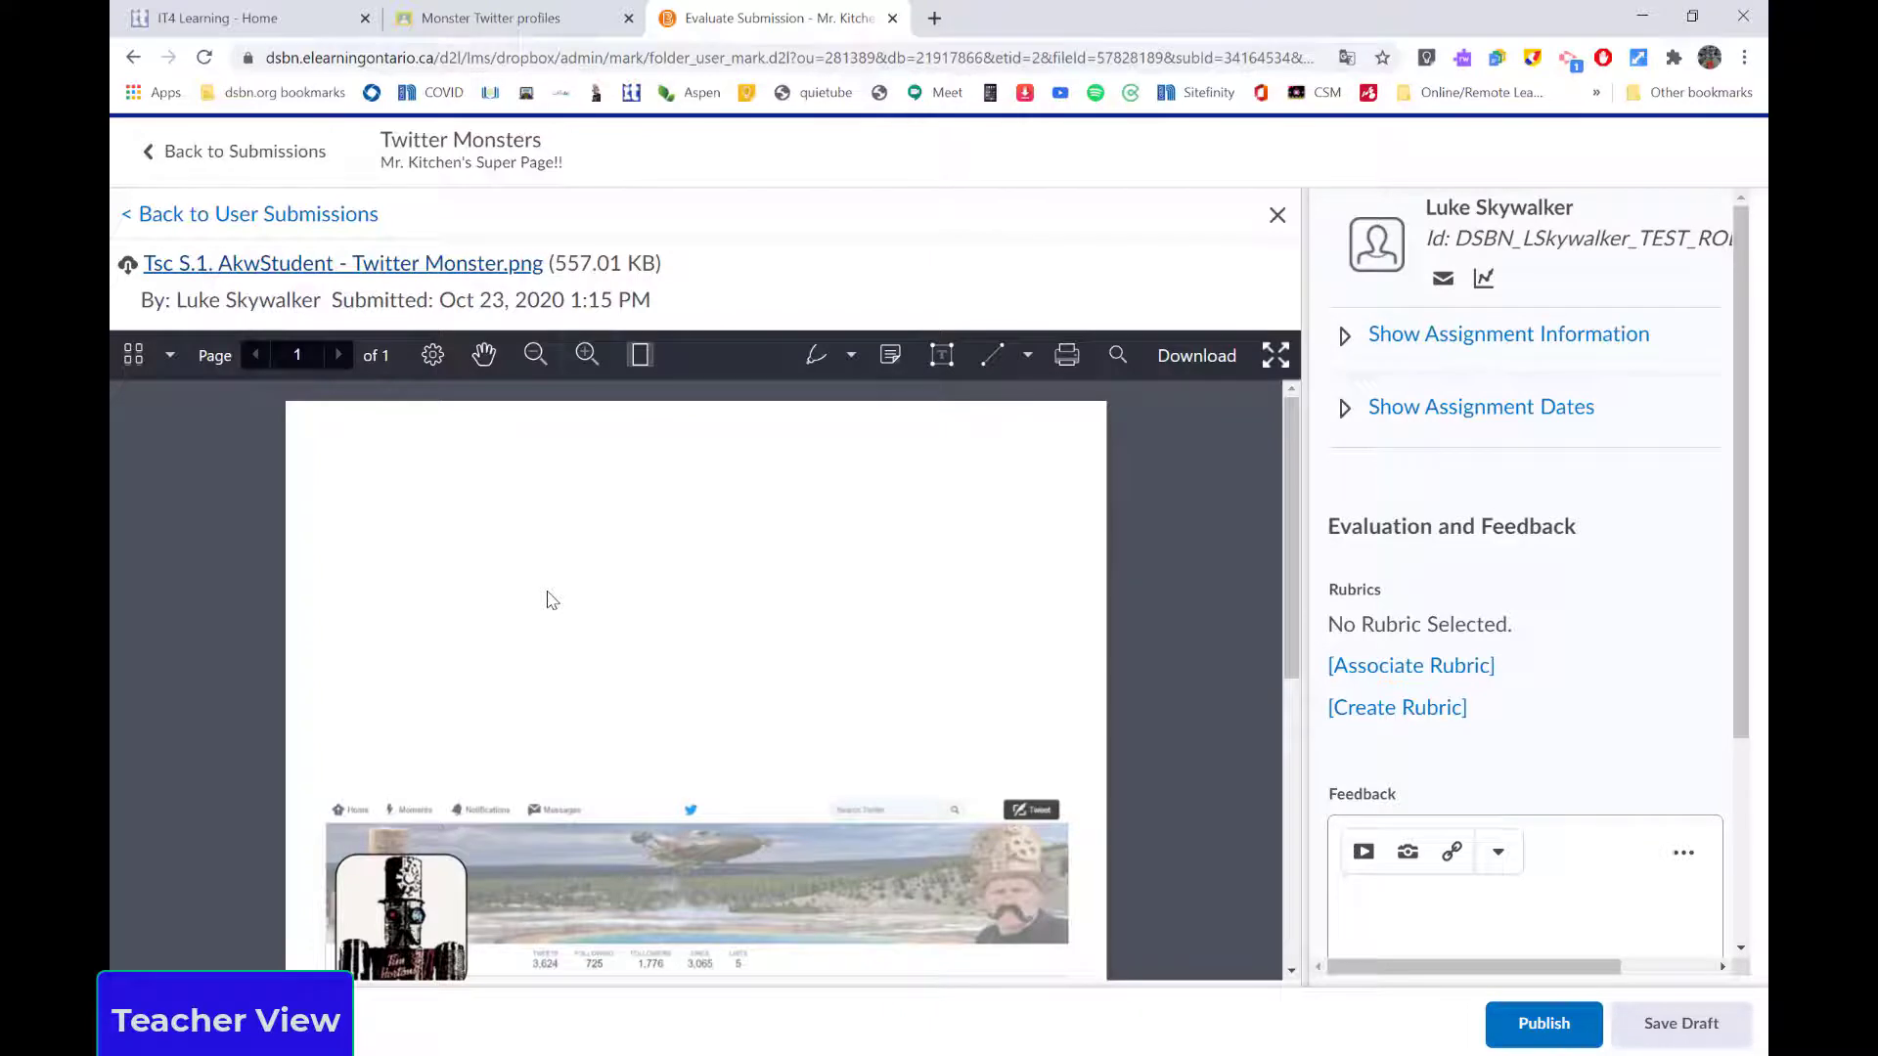
scroll(487, 792, down, 3)
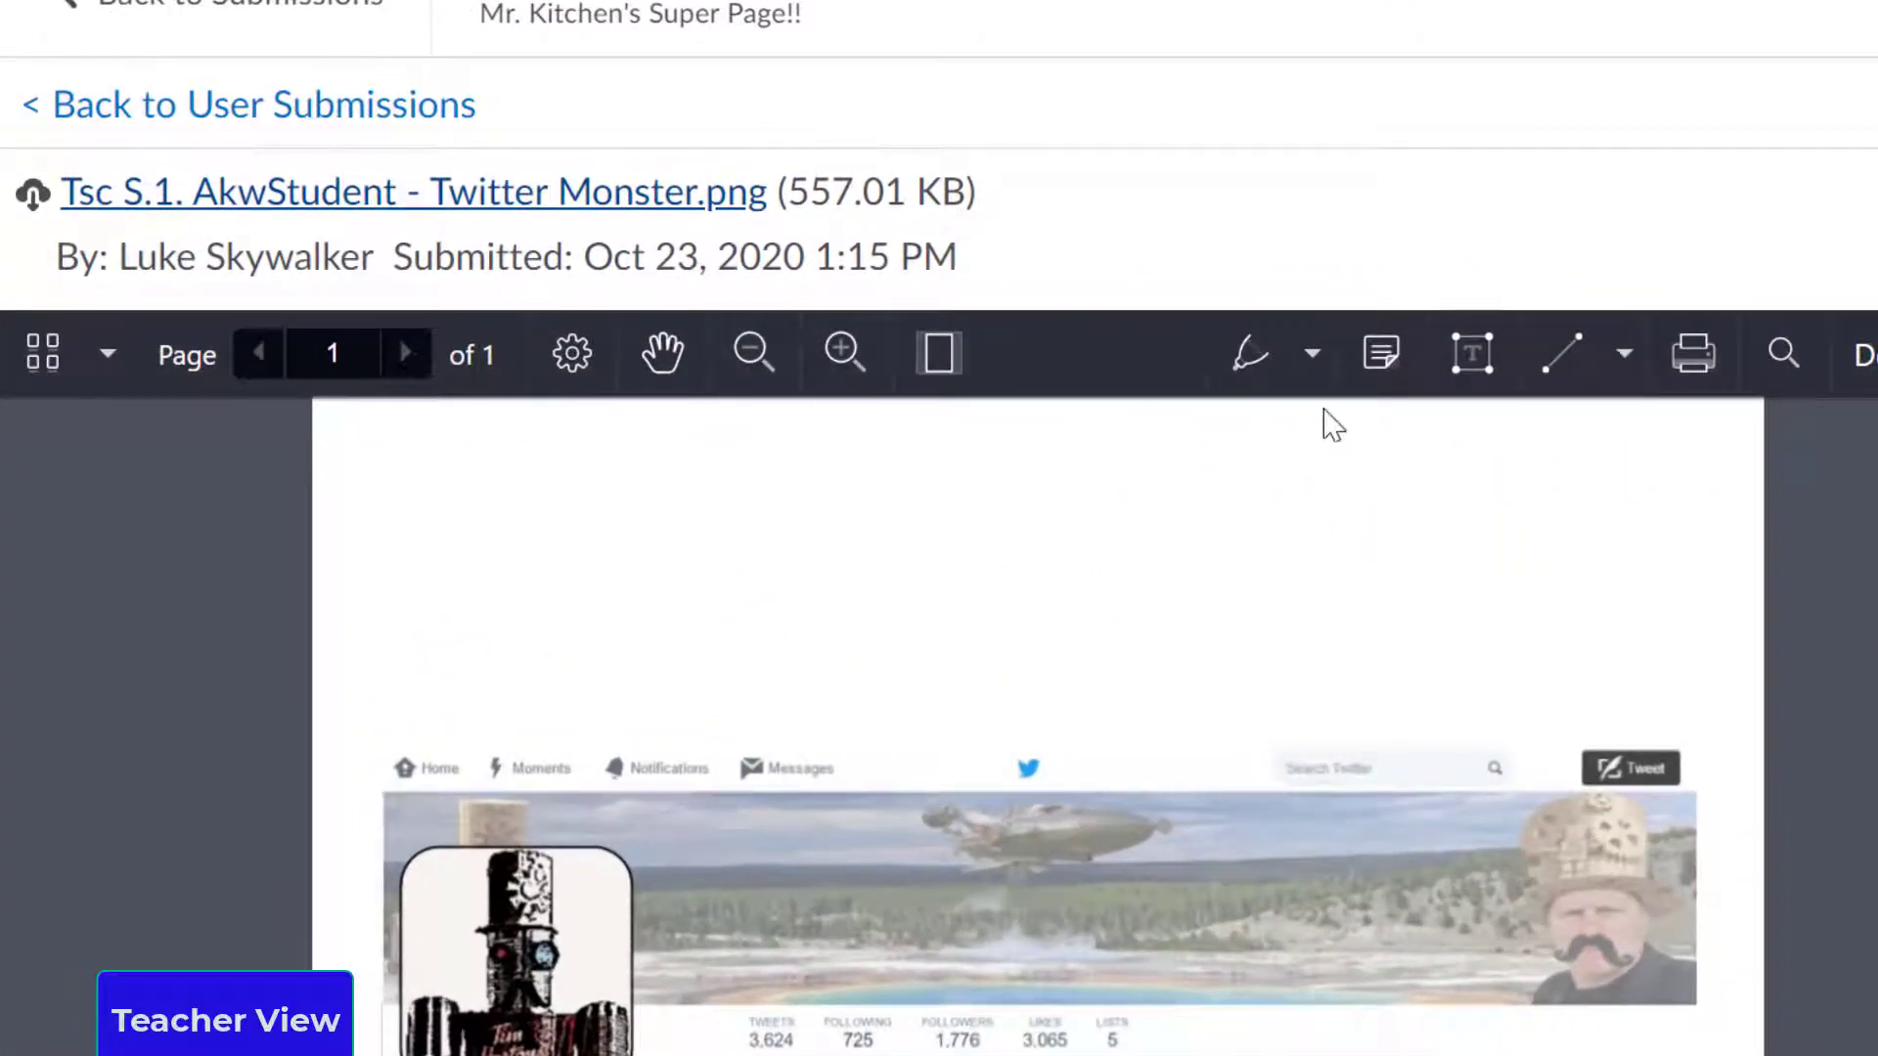
click(1316, 356)
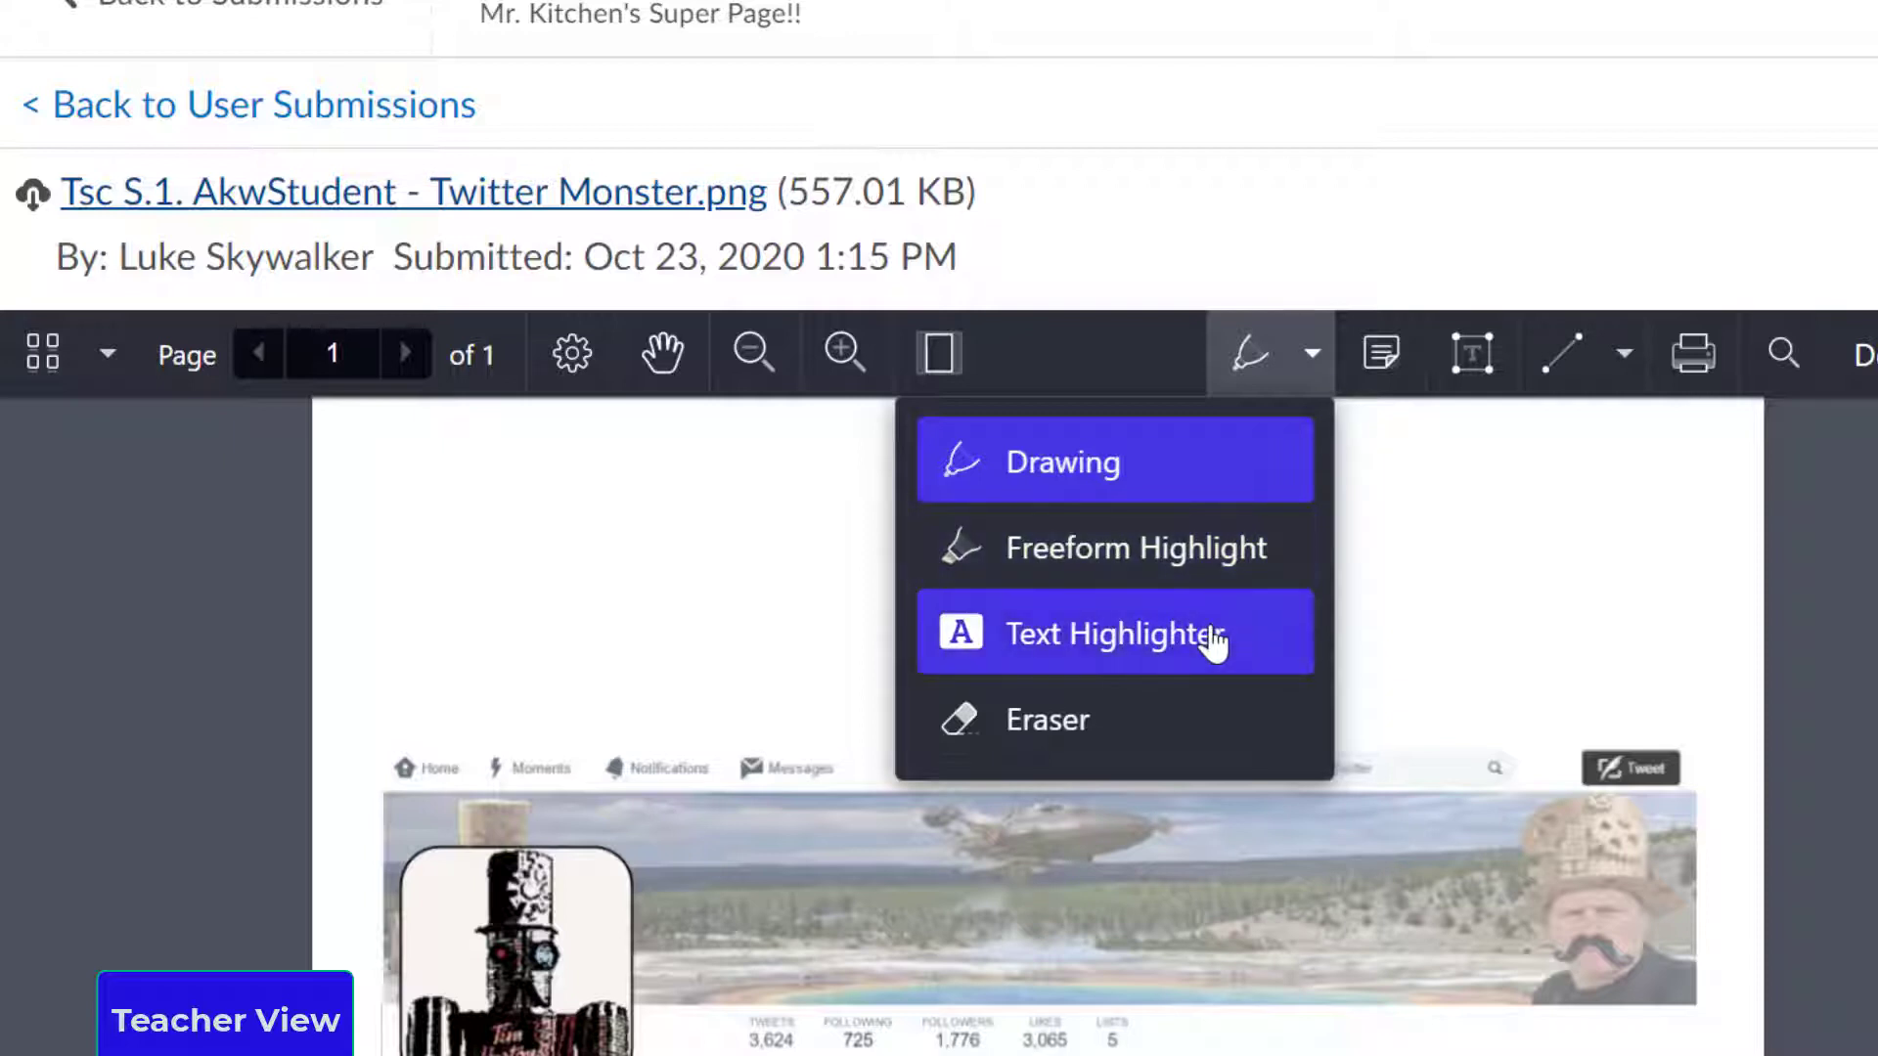
click(1134, 554)
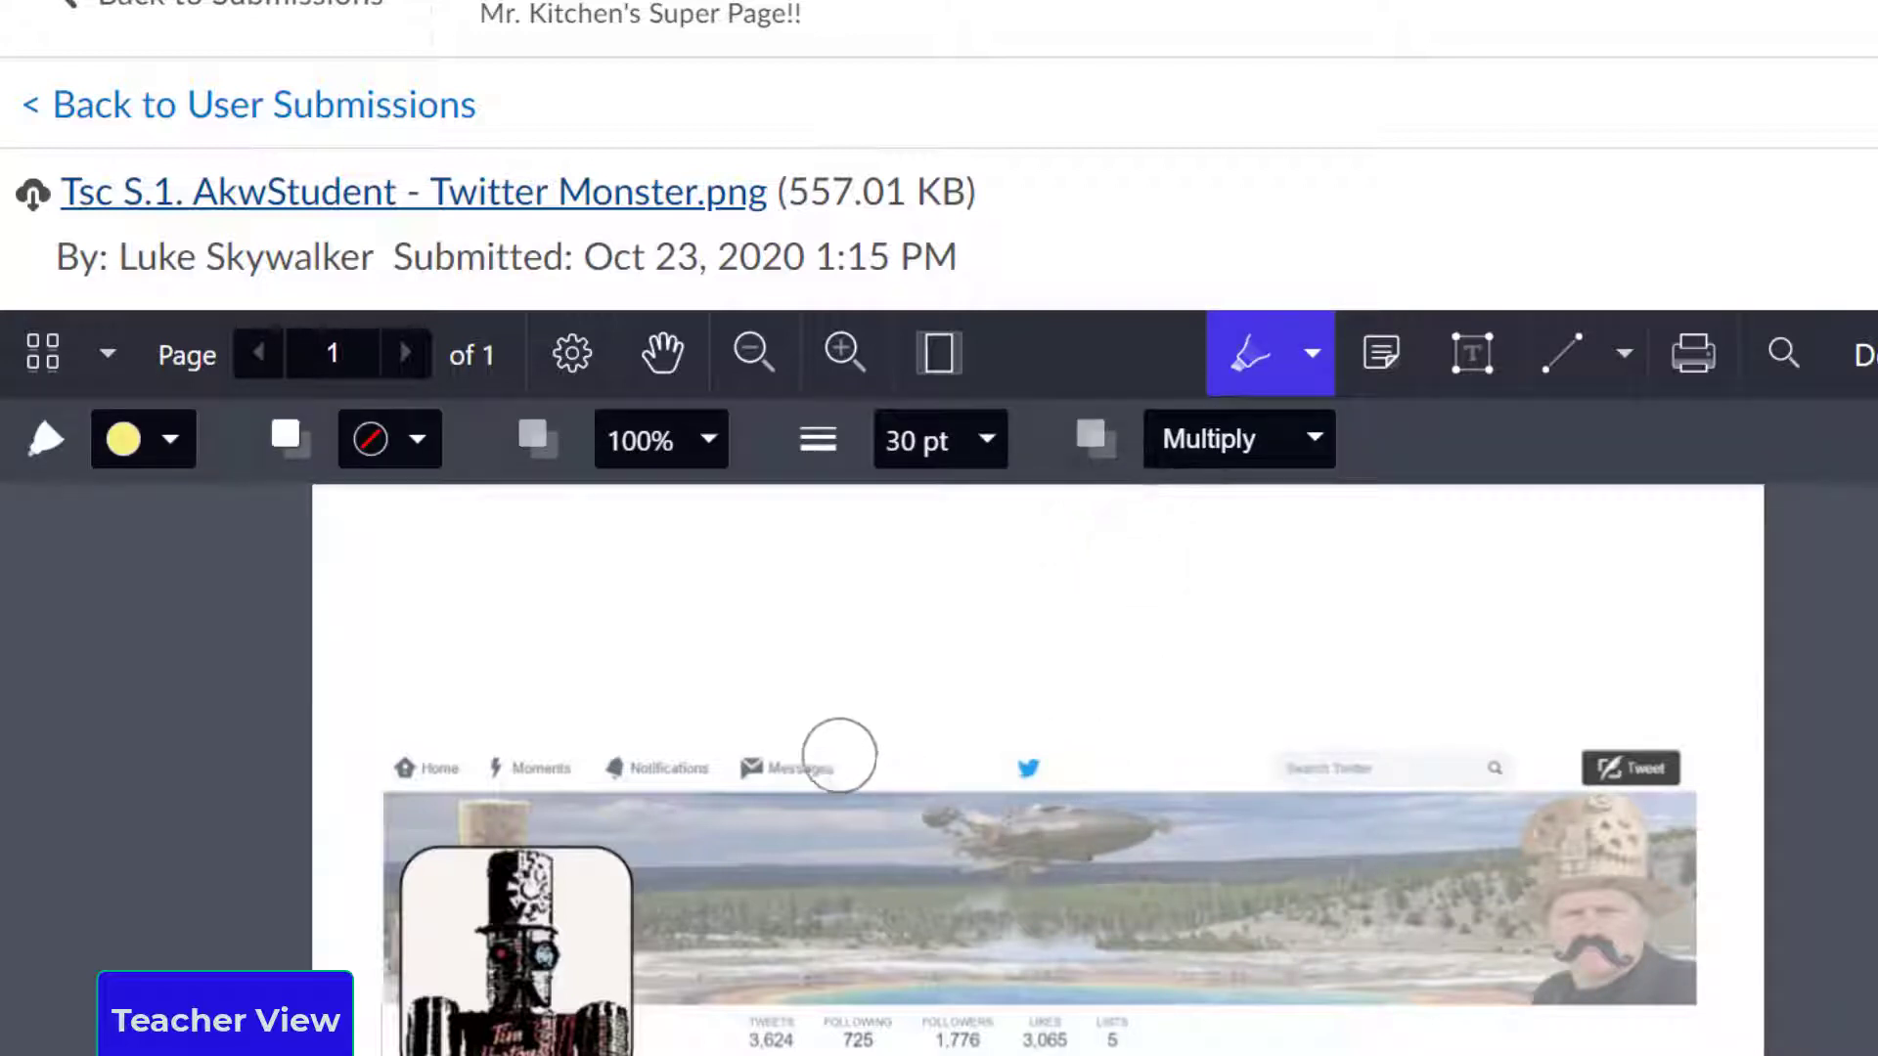
drag(859, 767, 397, 762)
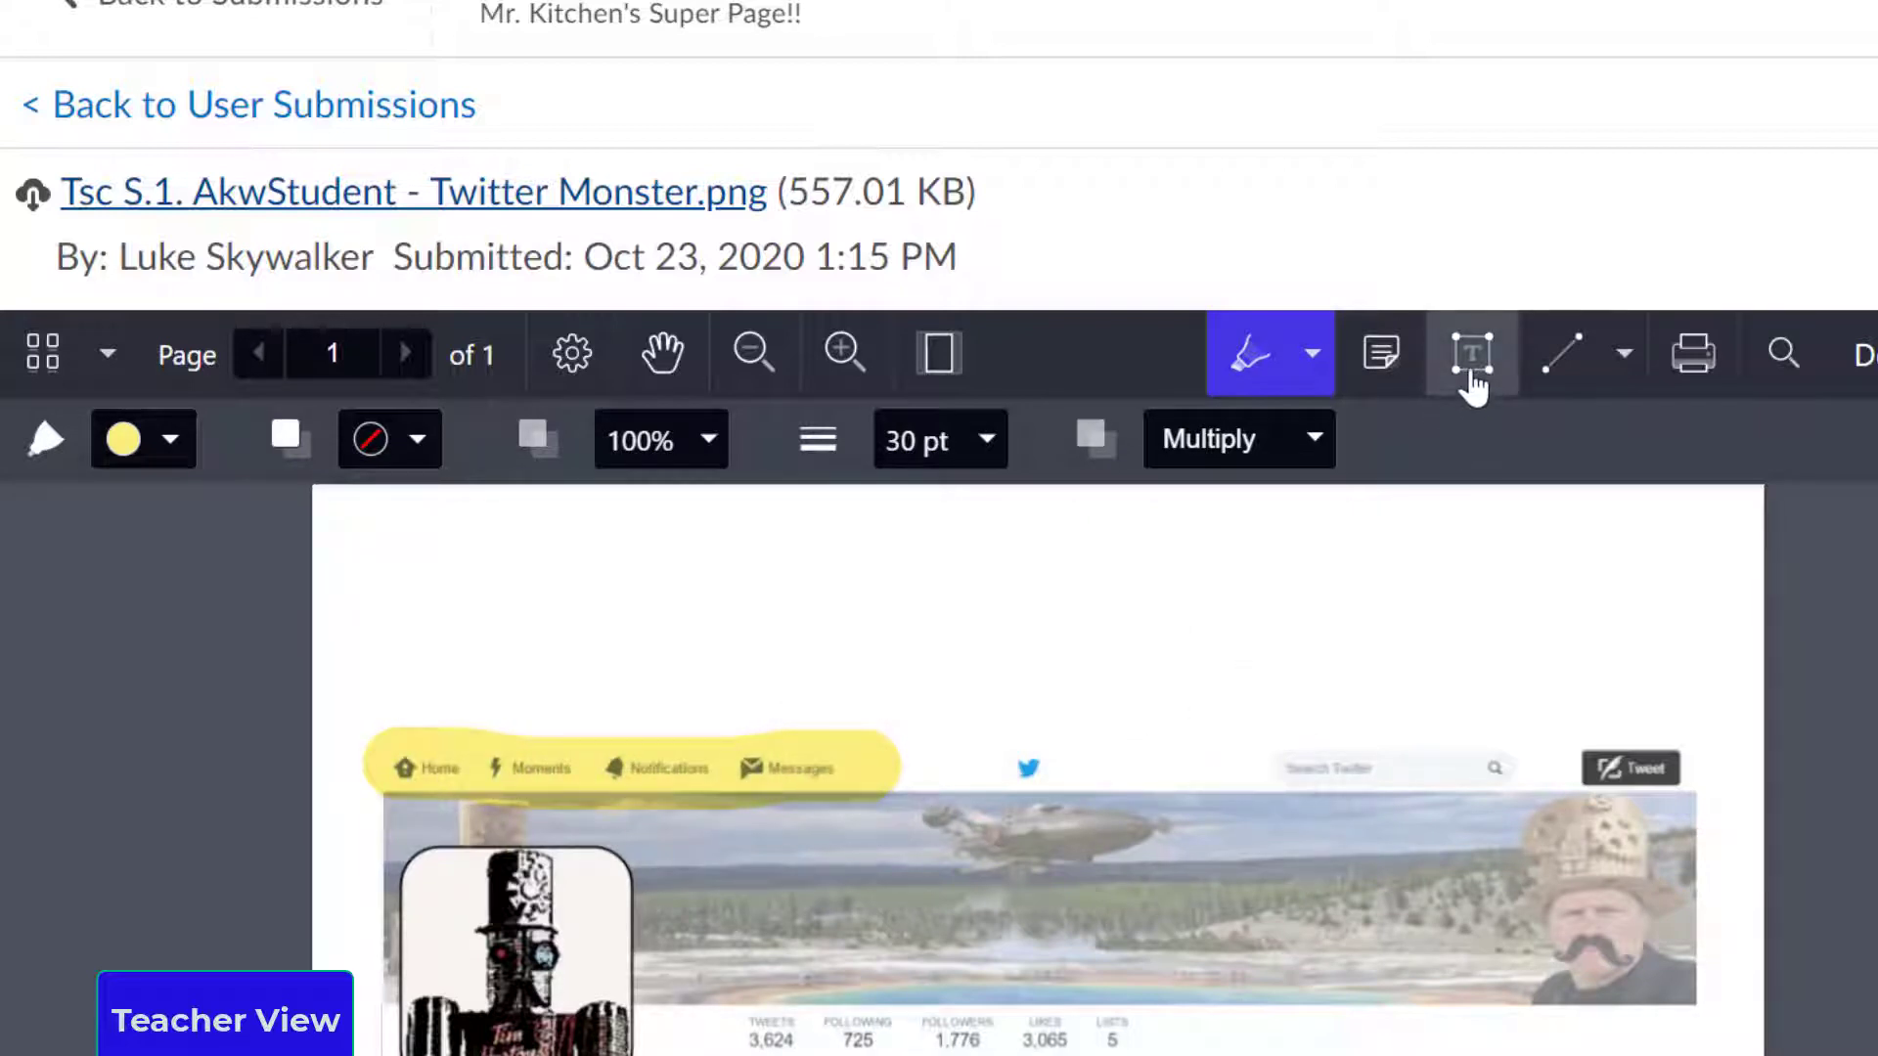
- Add the text annotation "These are great" and place it just above the highlighted navigation row
click(1473, 381)
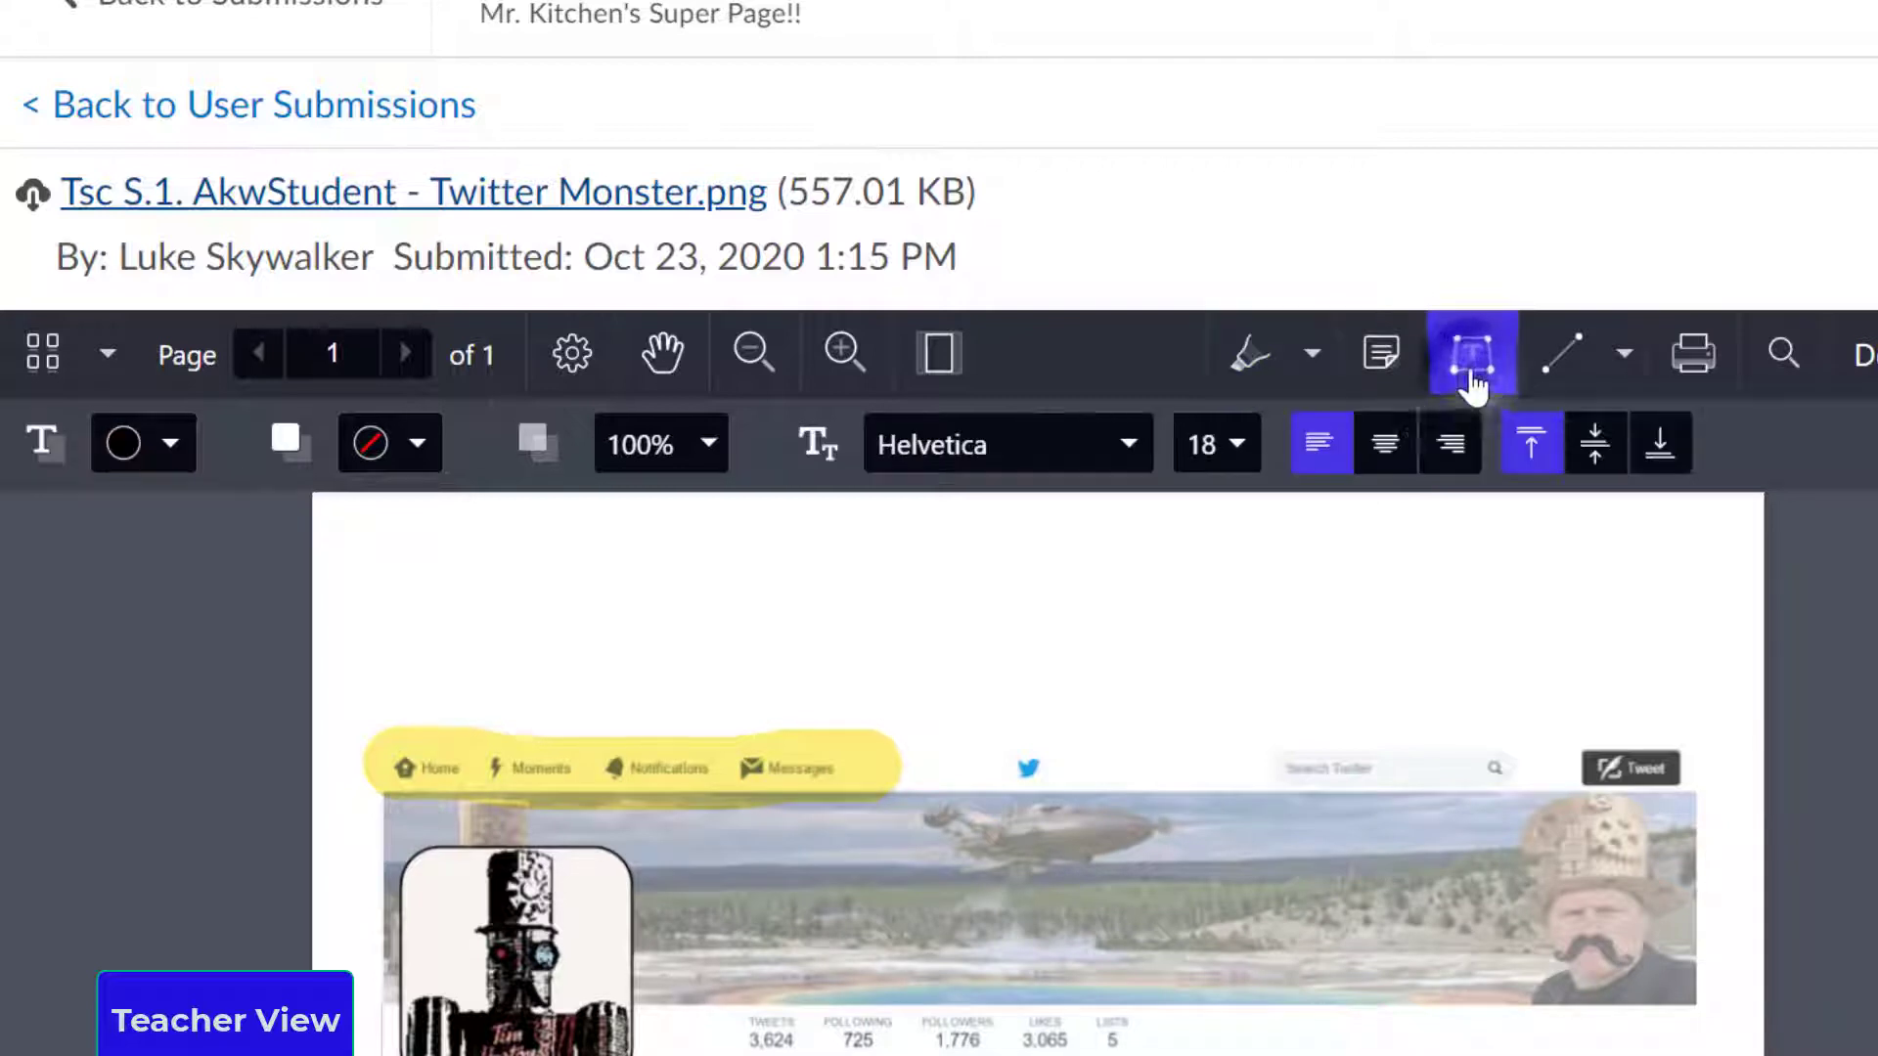
click(518, 705)
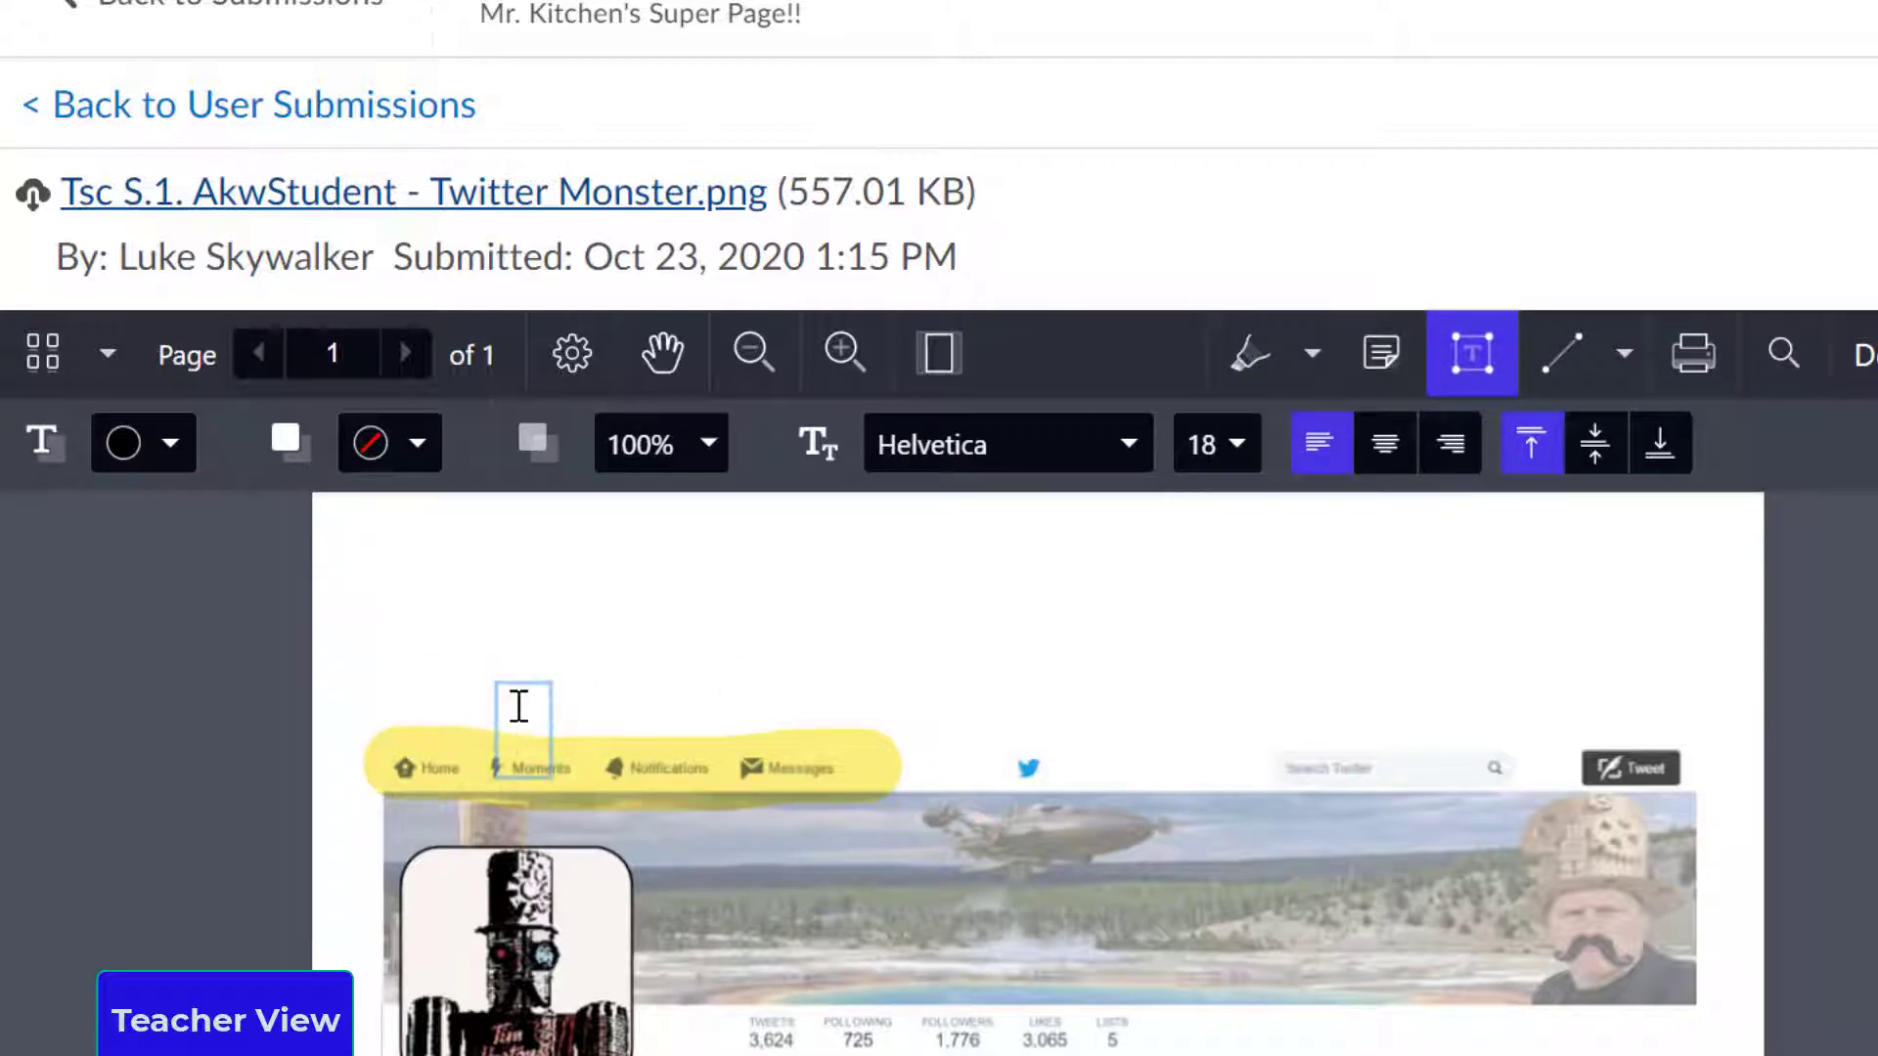
text(These are great)
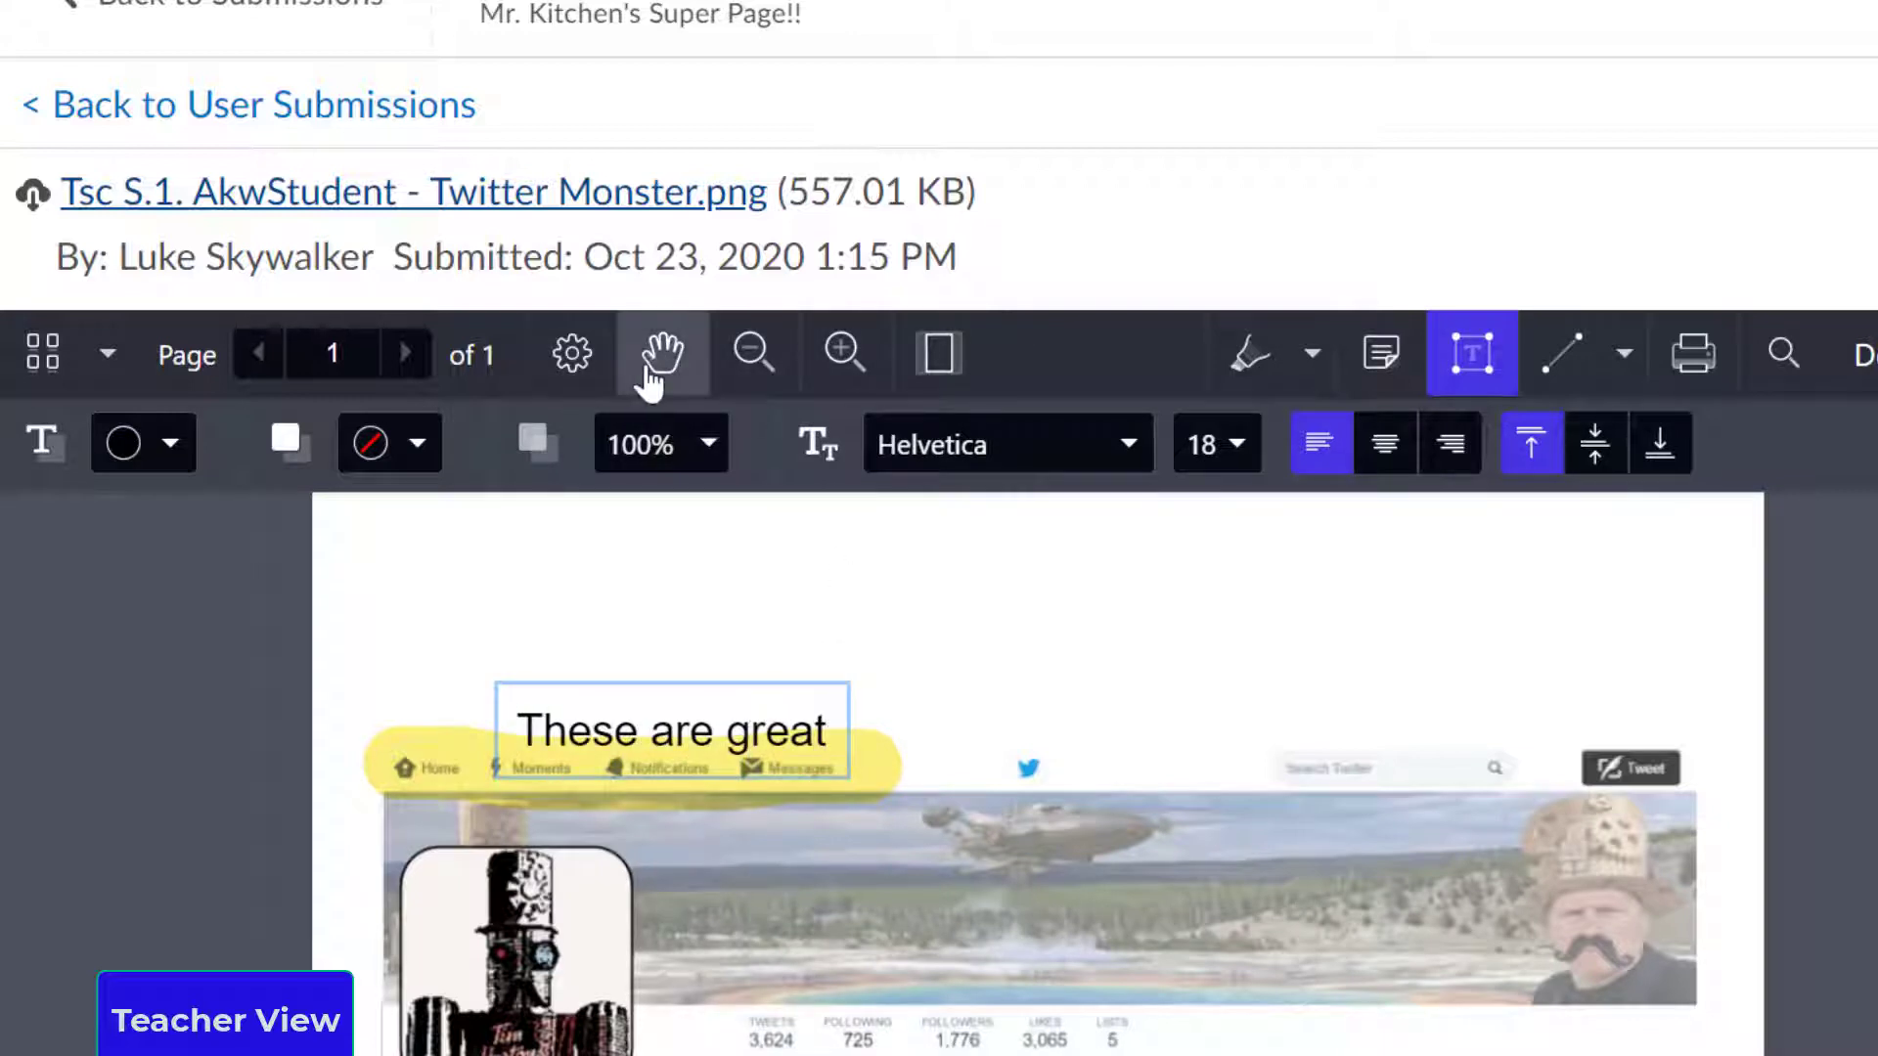
click(660, 354)
click(636, 722)
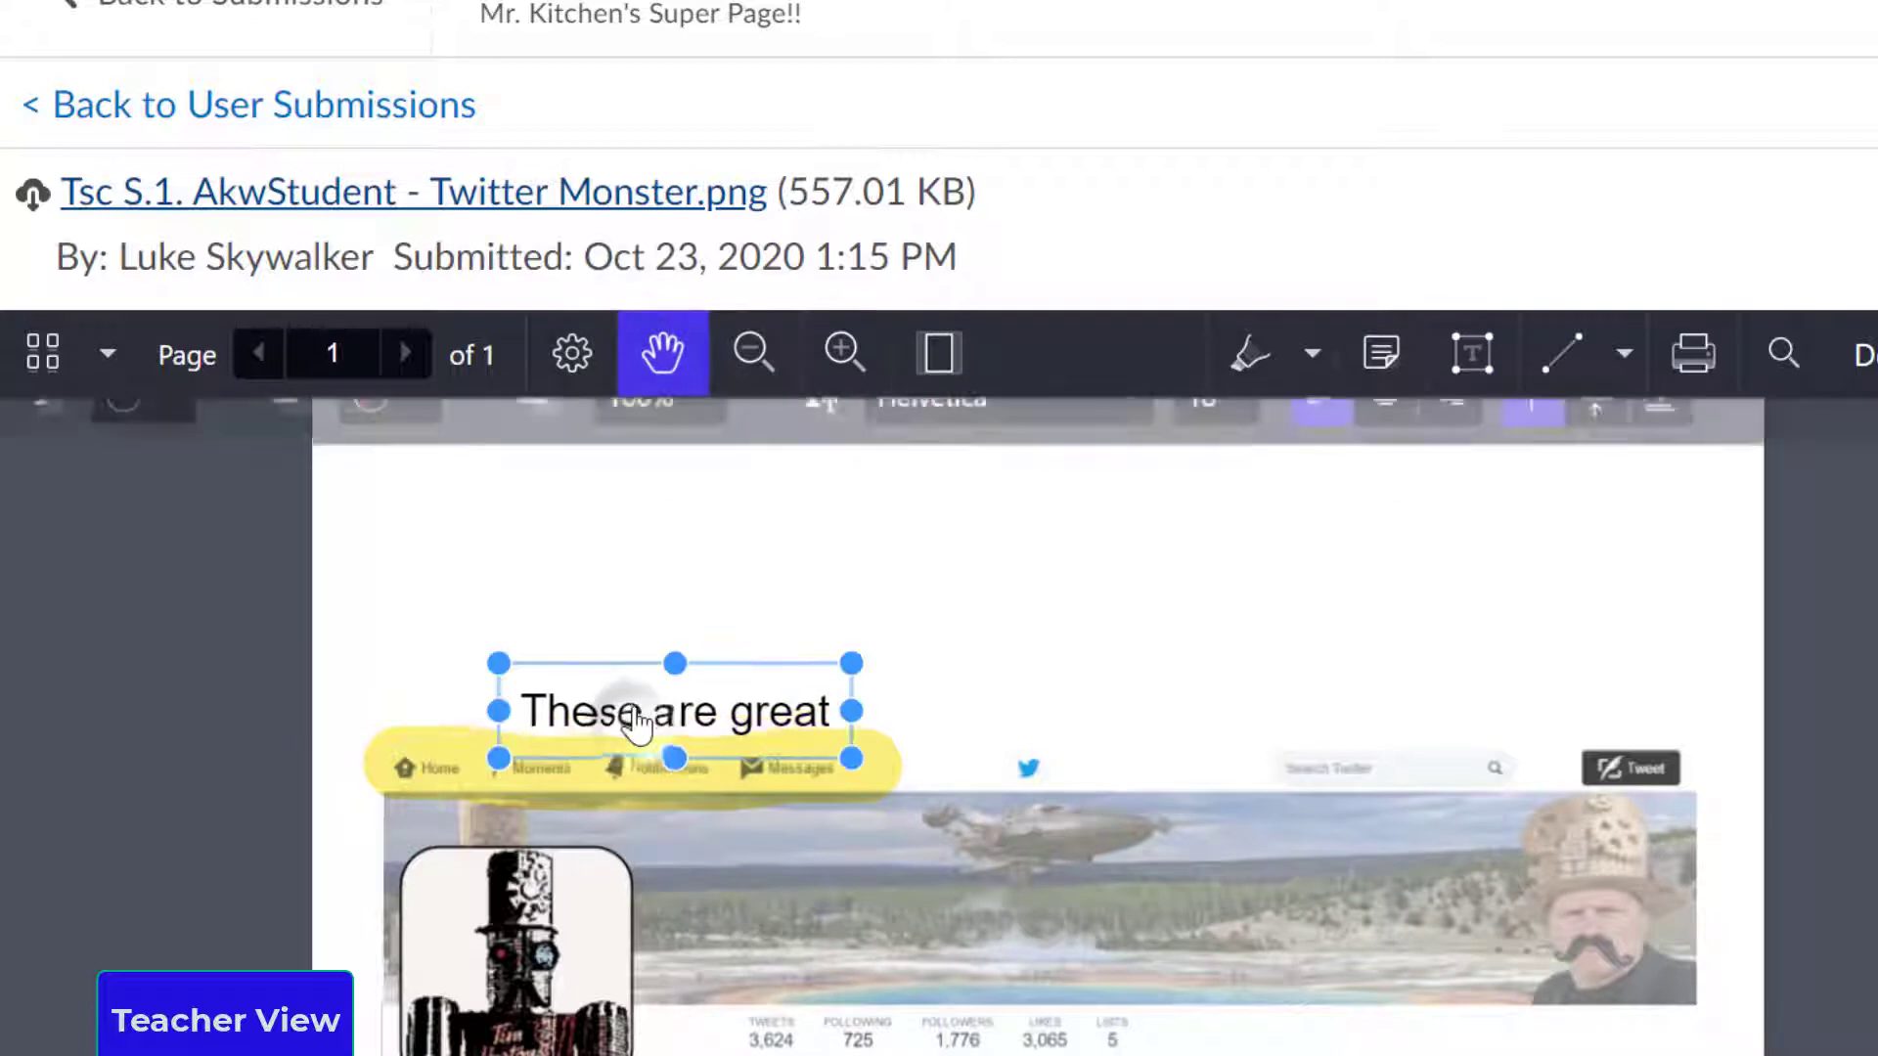
drag(636, 721, 581, 674)
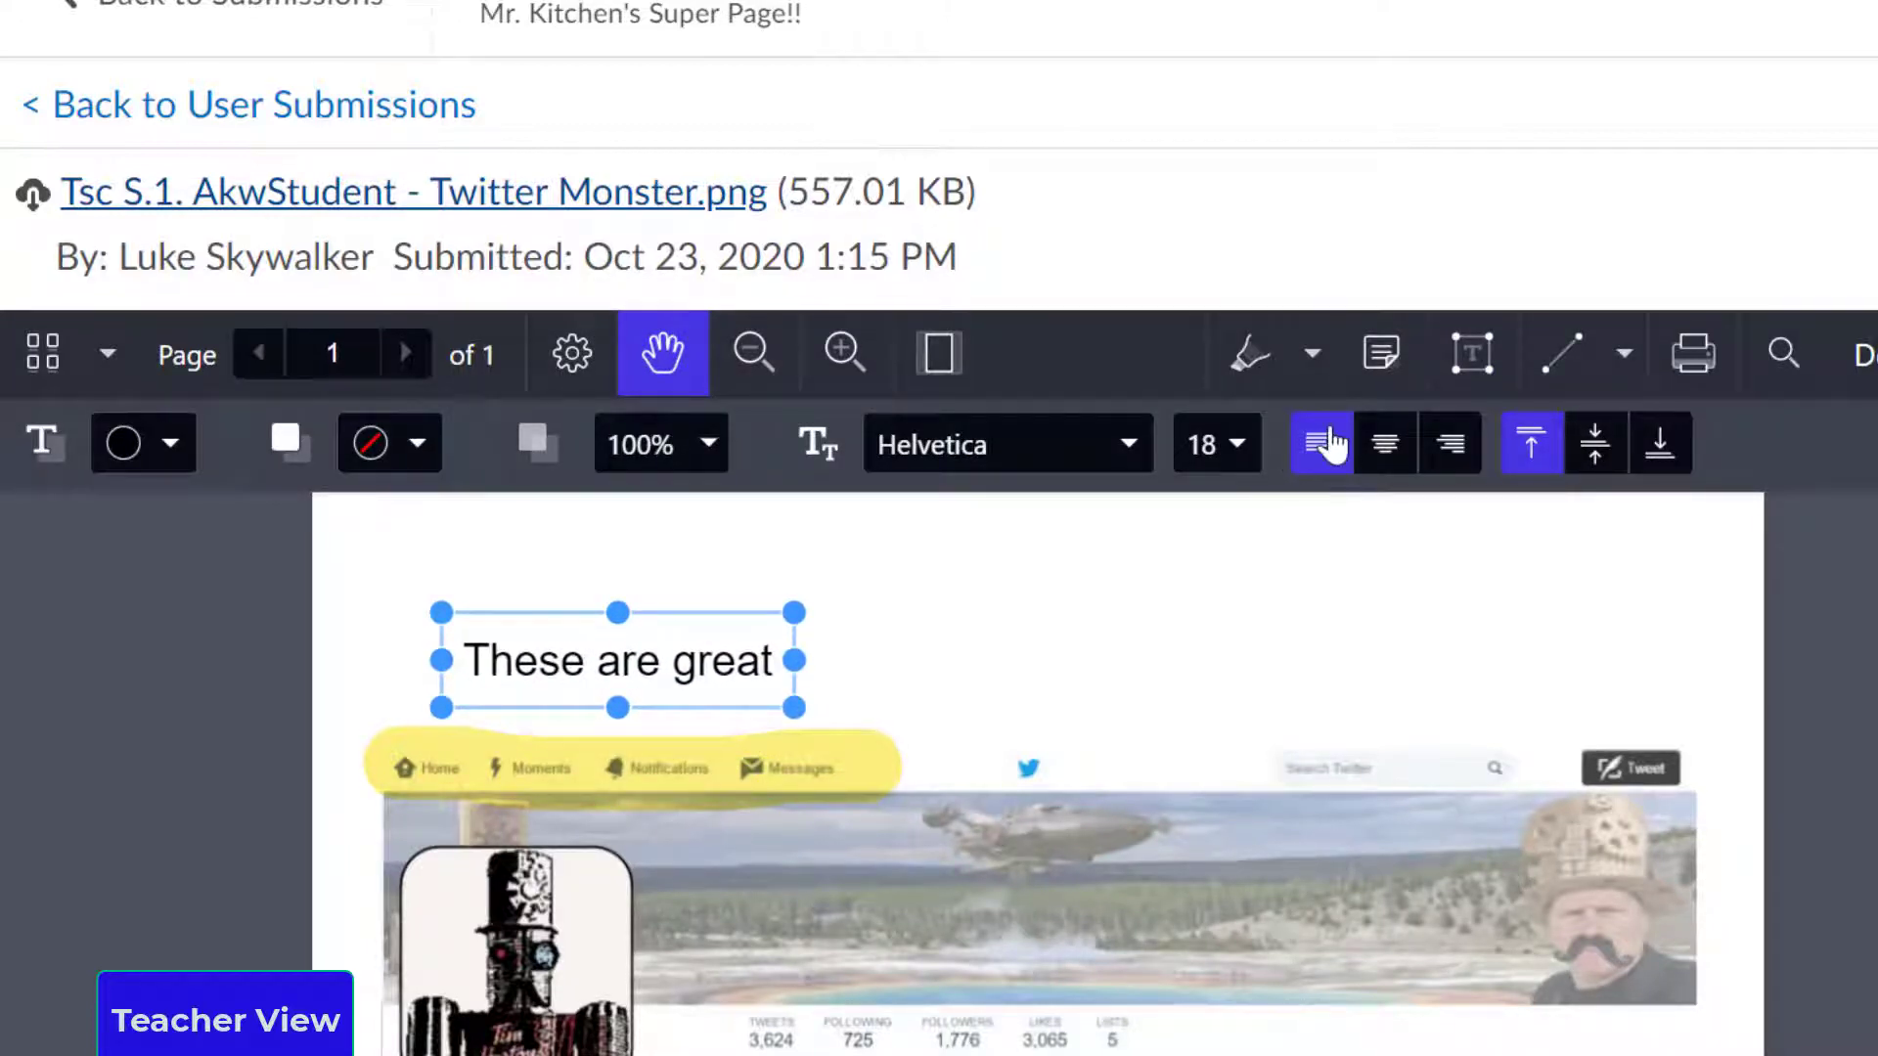
- Place a blue check mark note on the Darth Vader card reading "I love Darth", close it and preview its text
click(1380, 382)
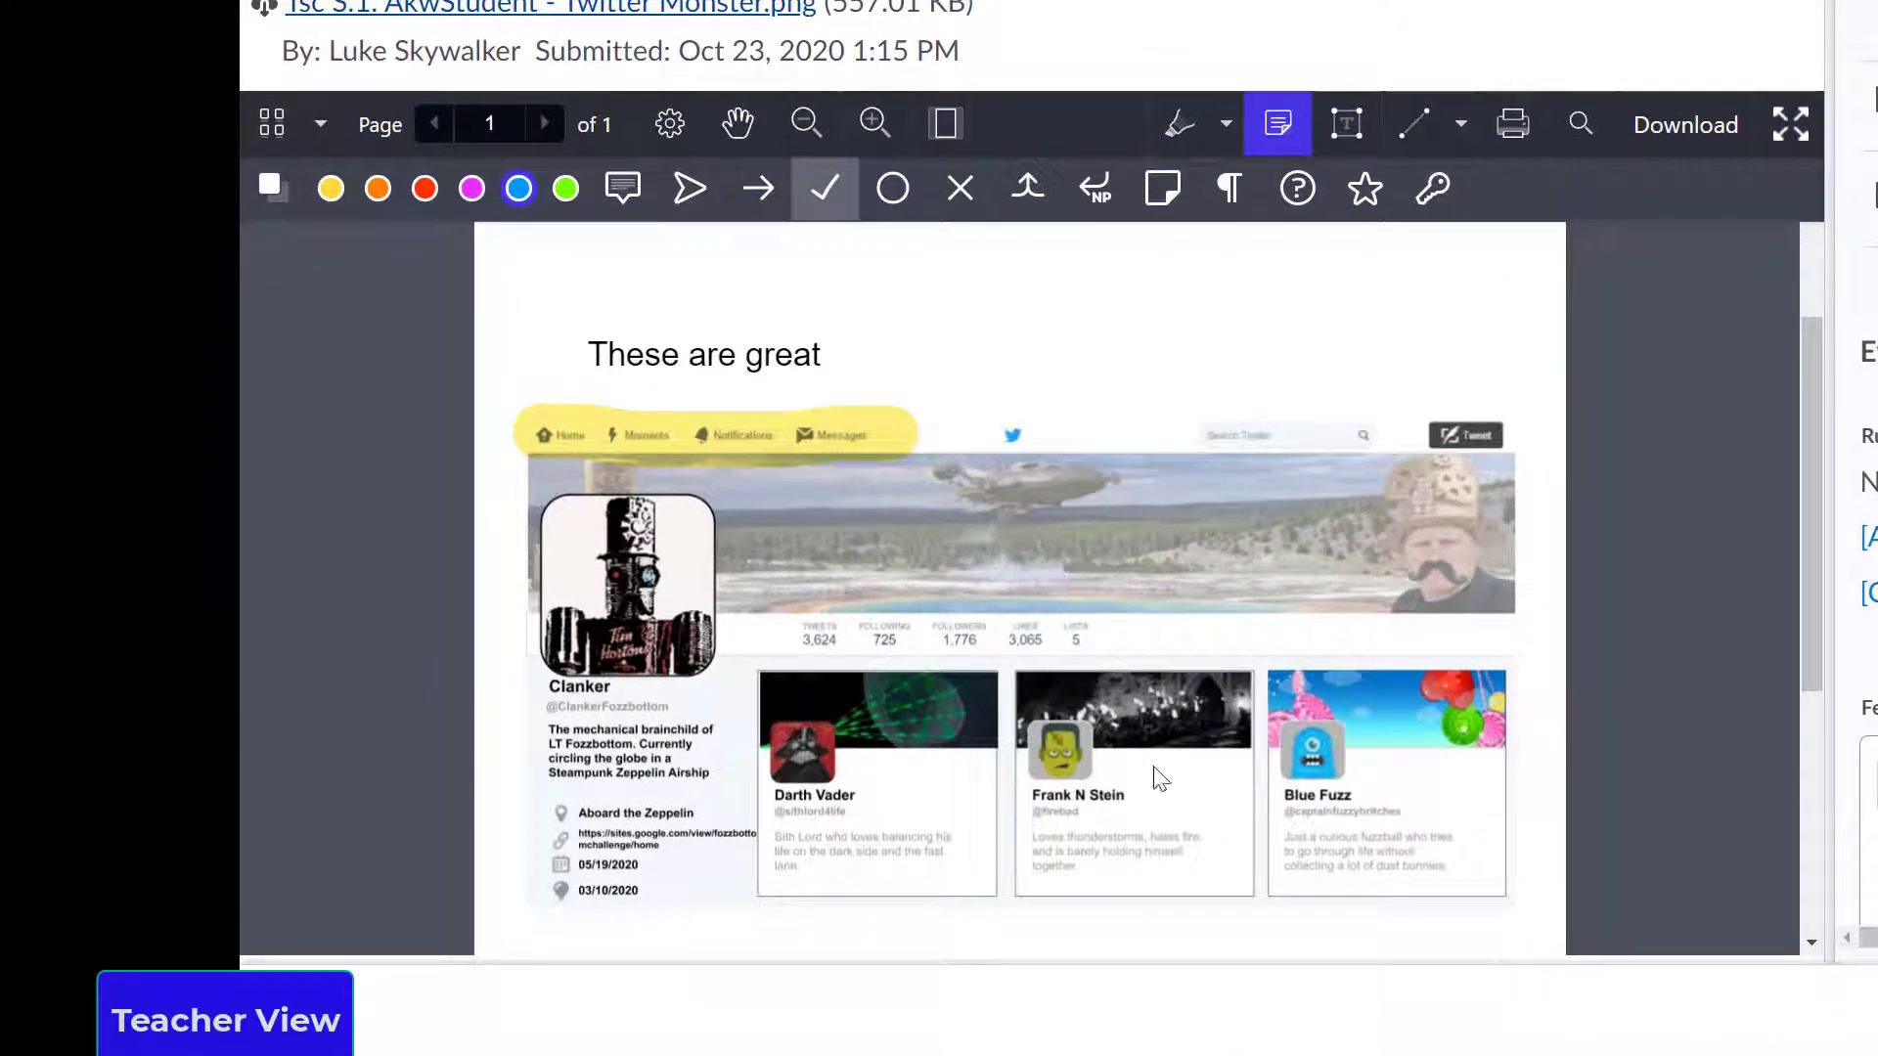
click(878, 778)
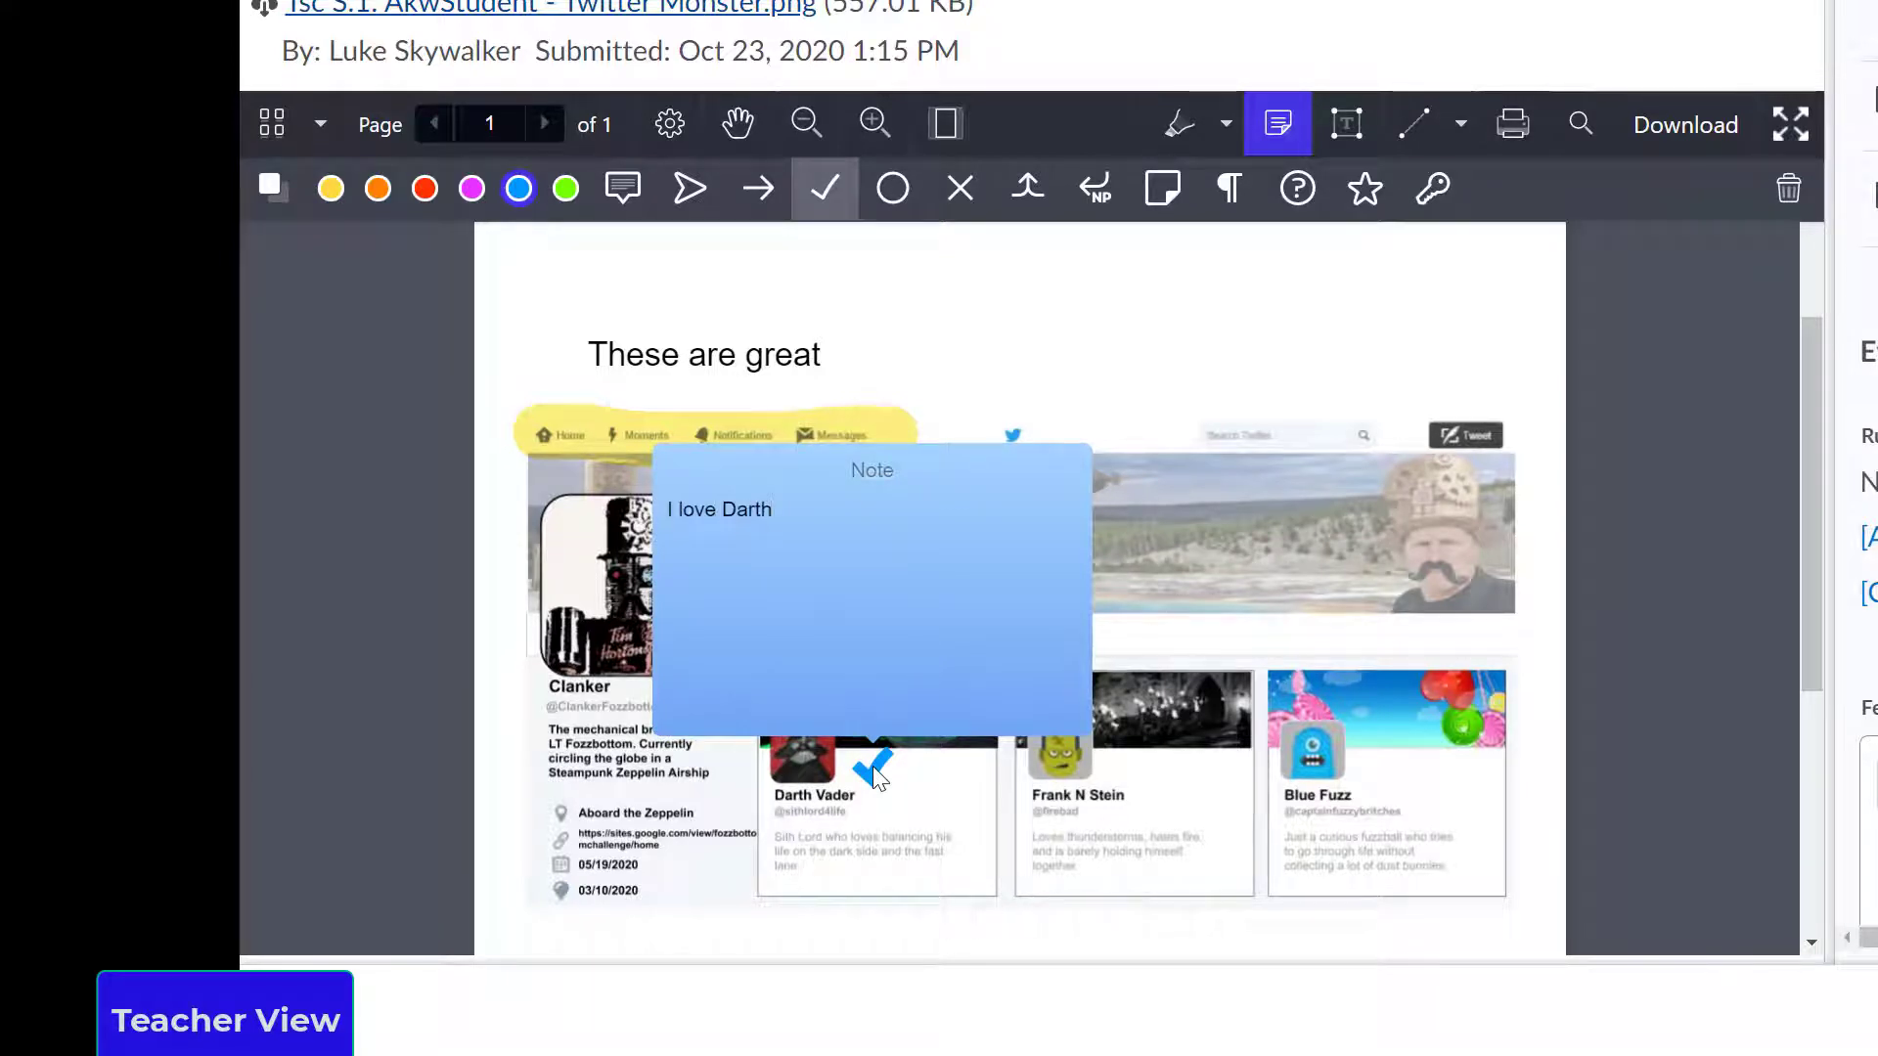
right_click(1645, 406)
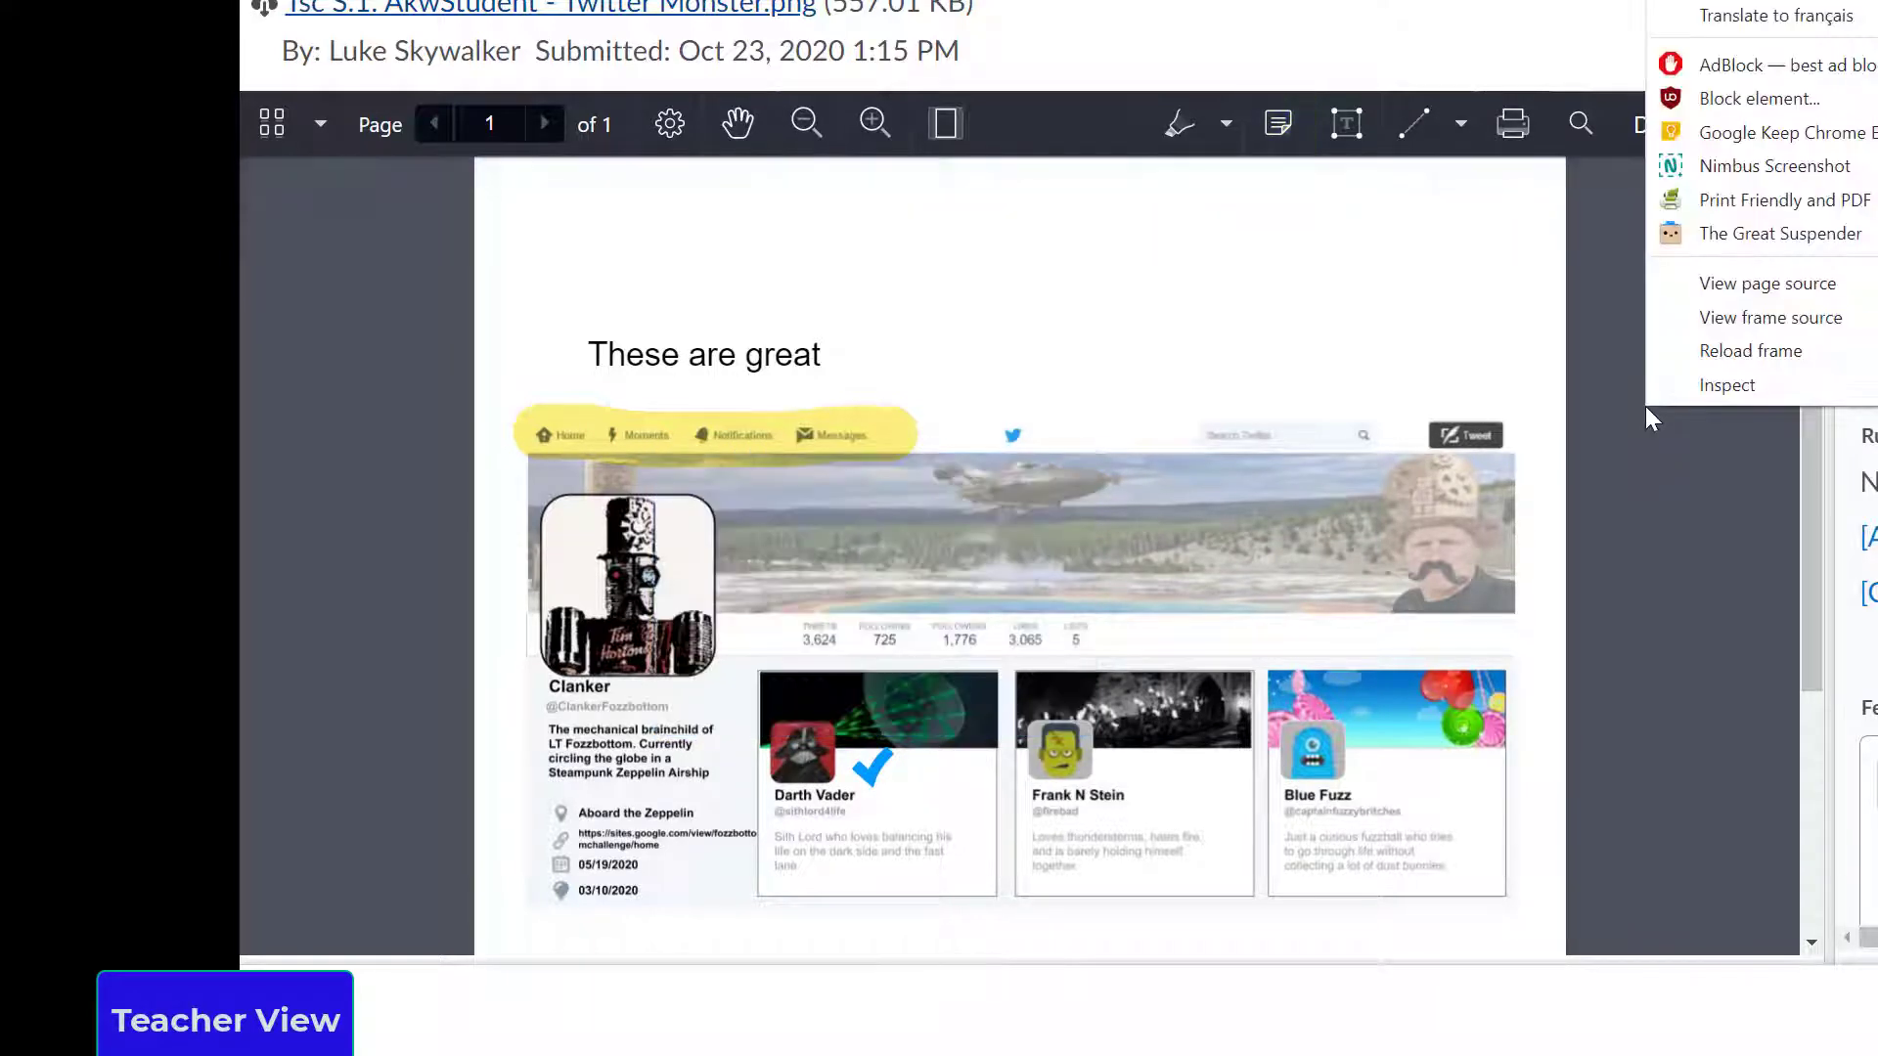
click(1073, 344)
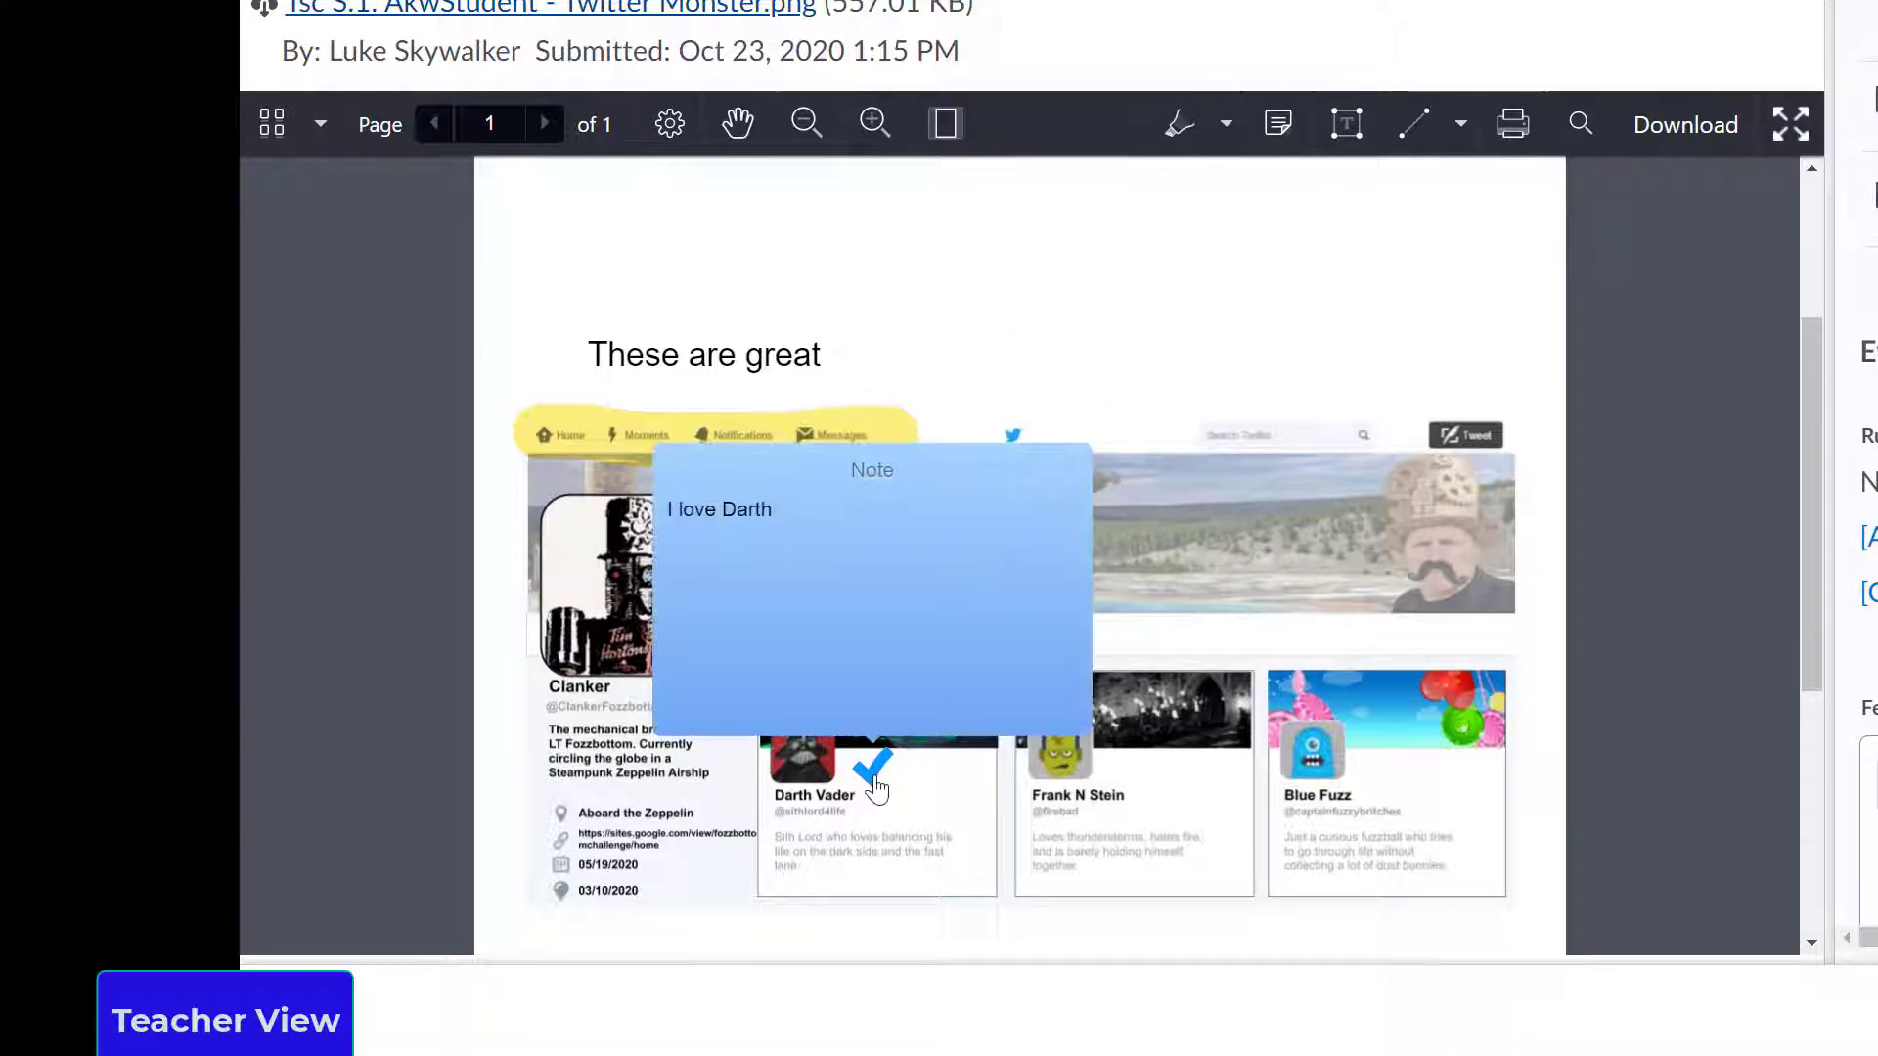
mouse_move(874, 758)
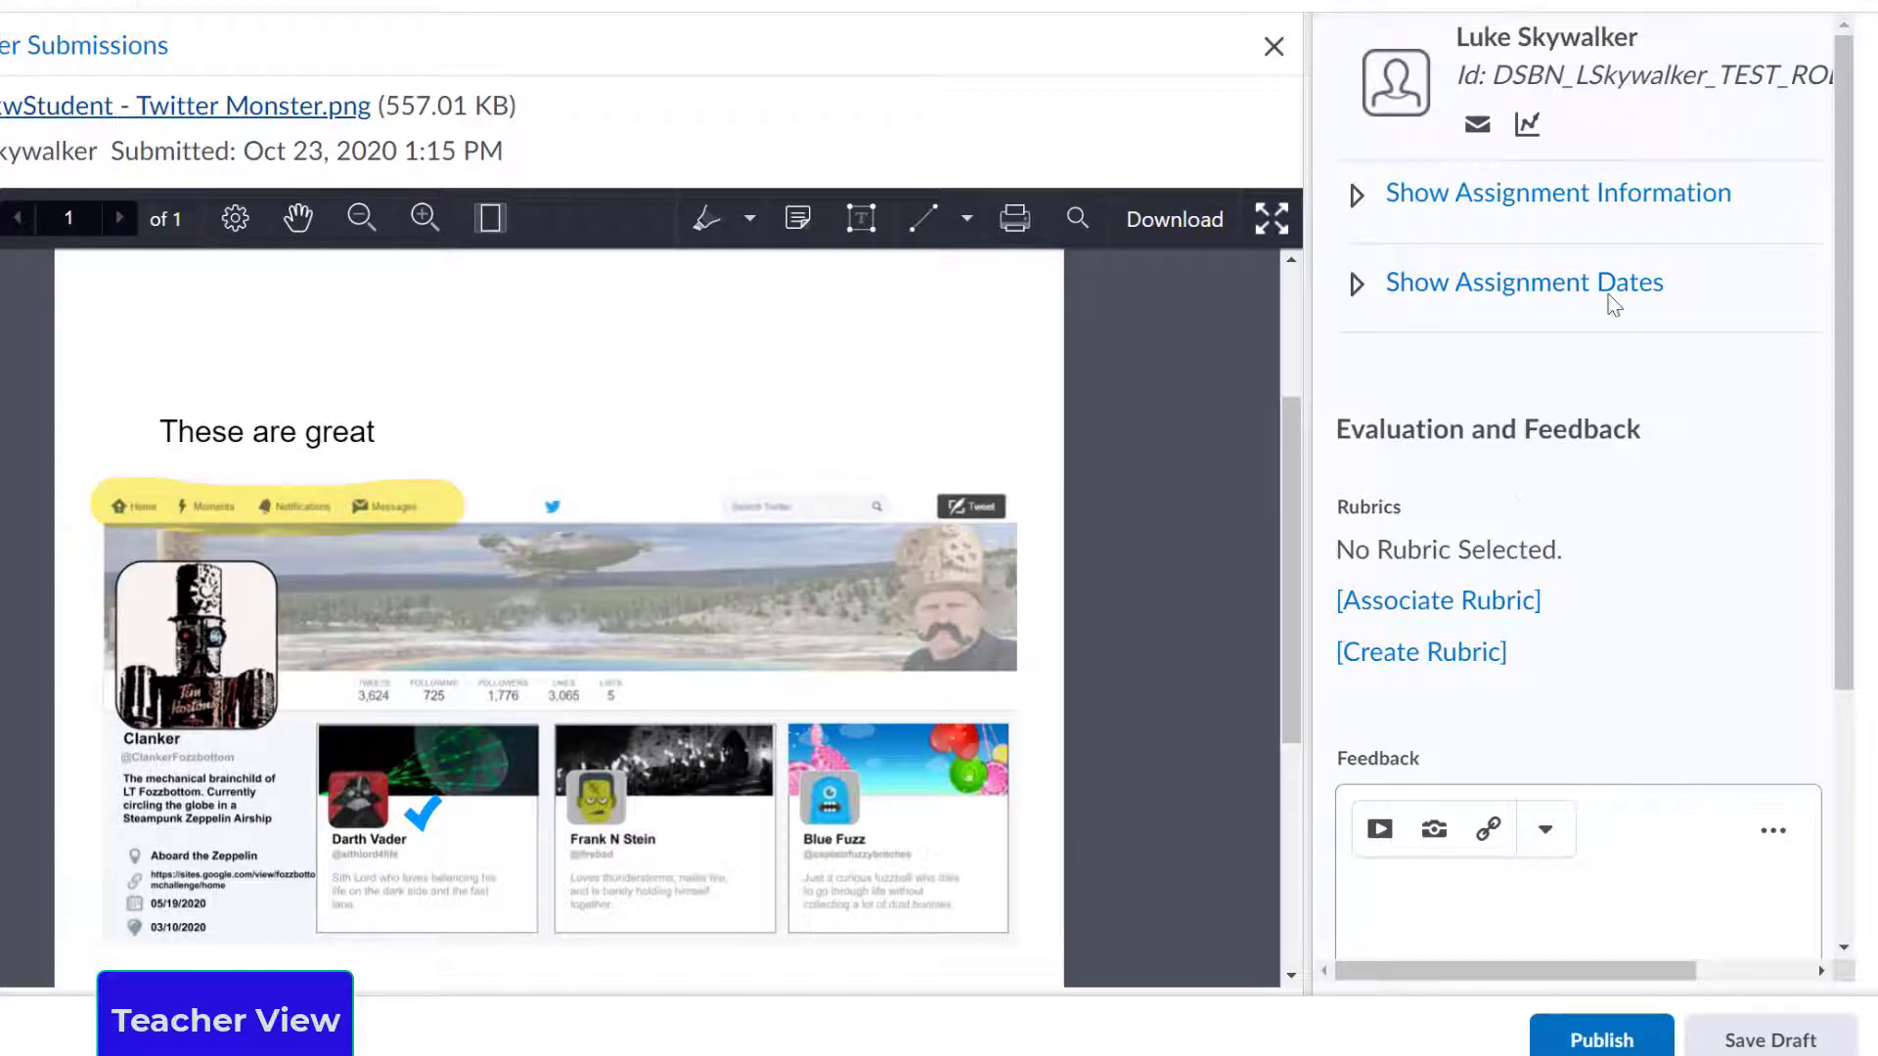
- Expand the assignment information beside the submission to view its instructions, and collapse it again
click(1362, 201)
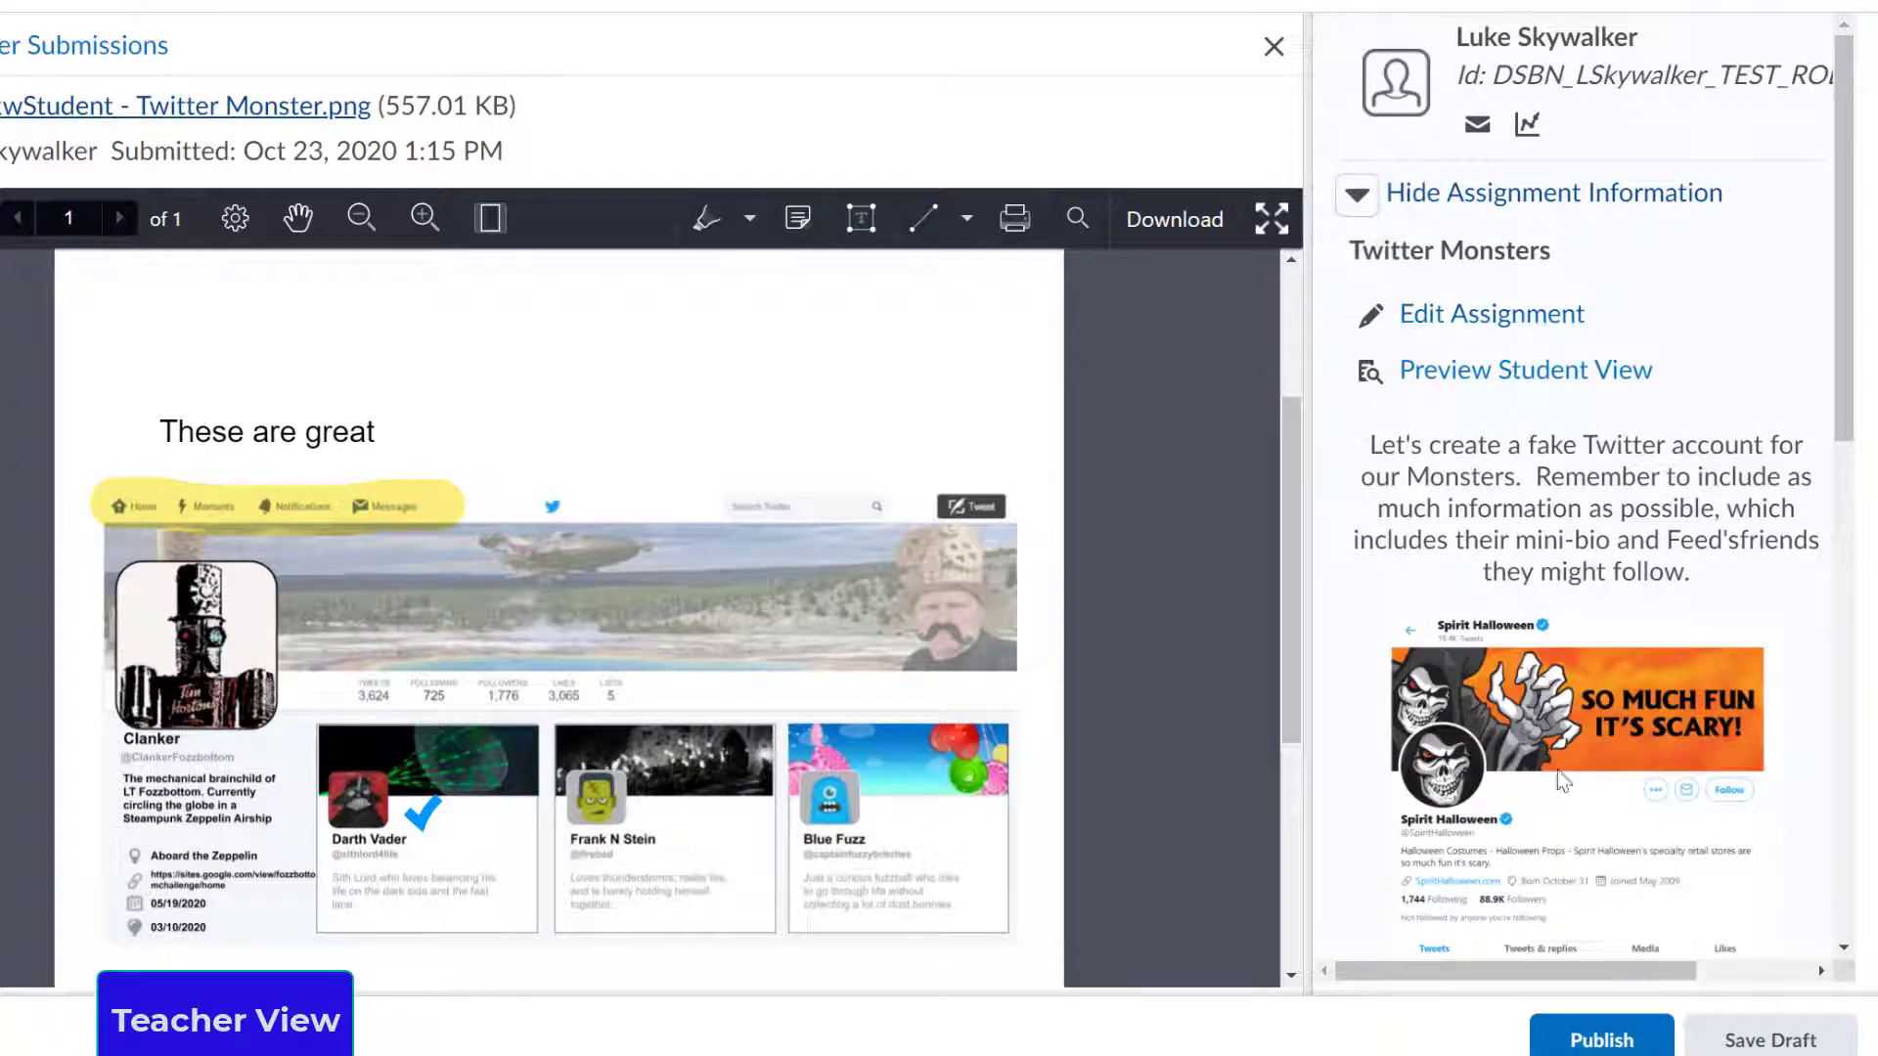
click(1357, 200)
- Go to the written feedback editor, view the sources offered for inserting content, and close them without inserting anything
scroll(1543, 360, down, 2)
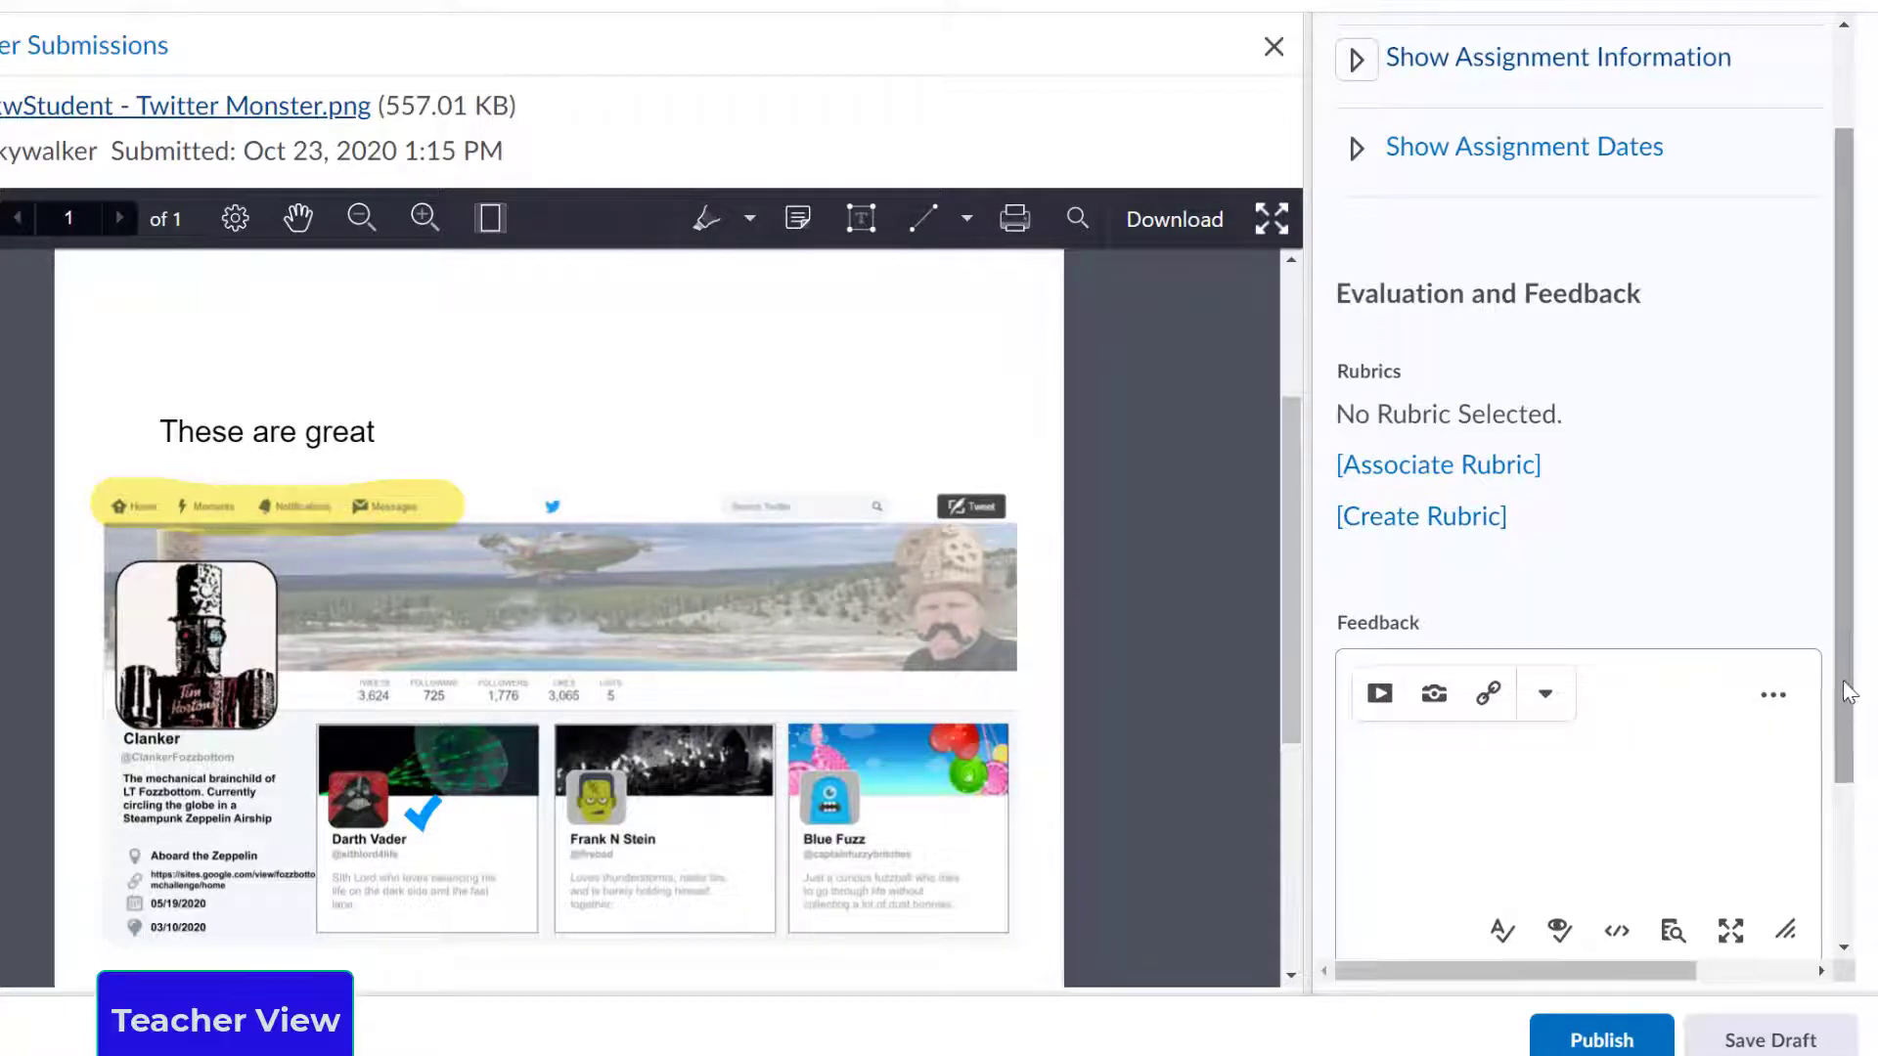
drag(1839, 685, 1856, 840)
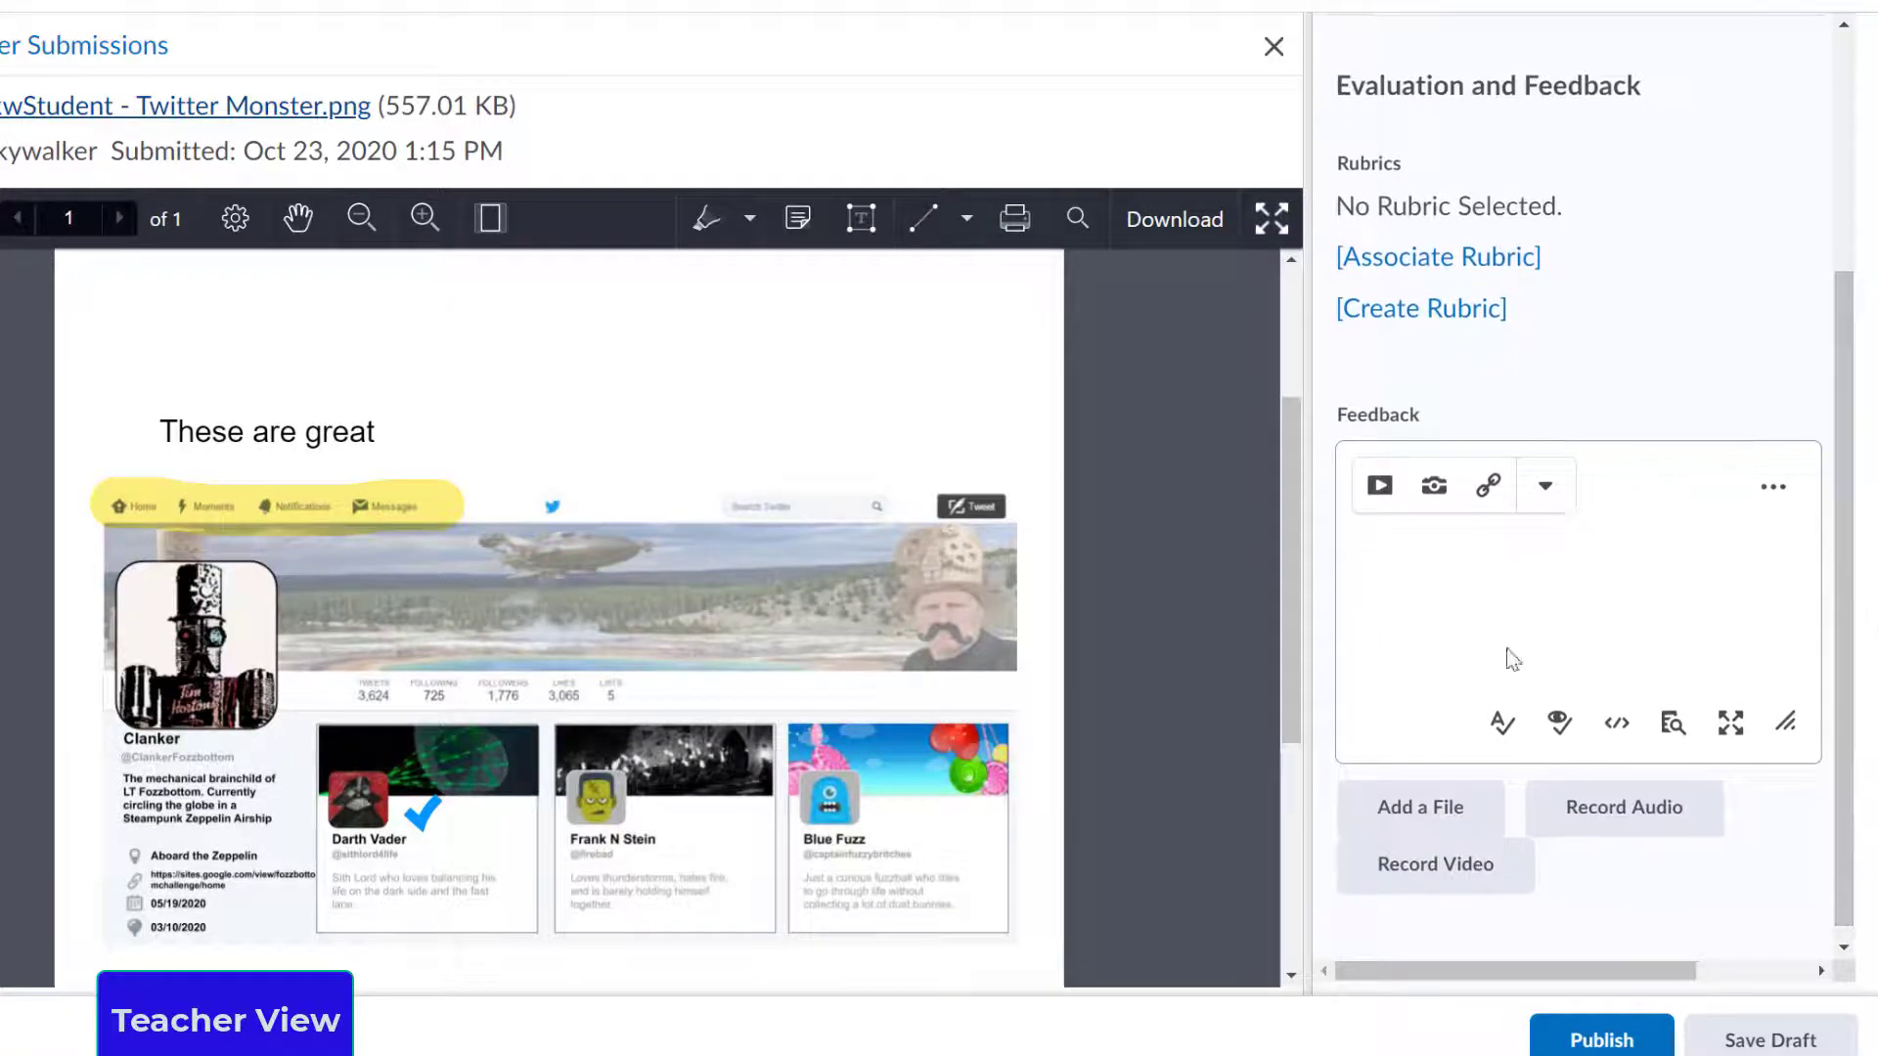
click(1454, 583)
click(1379, 489)
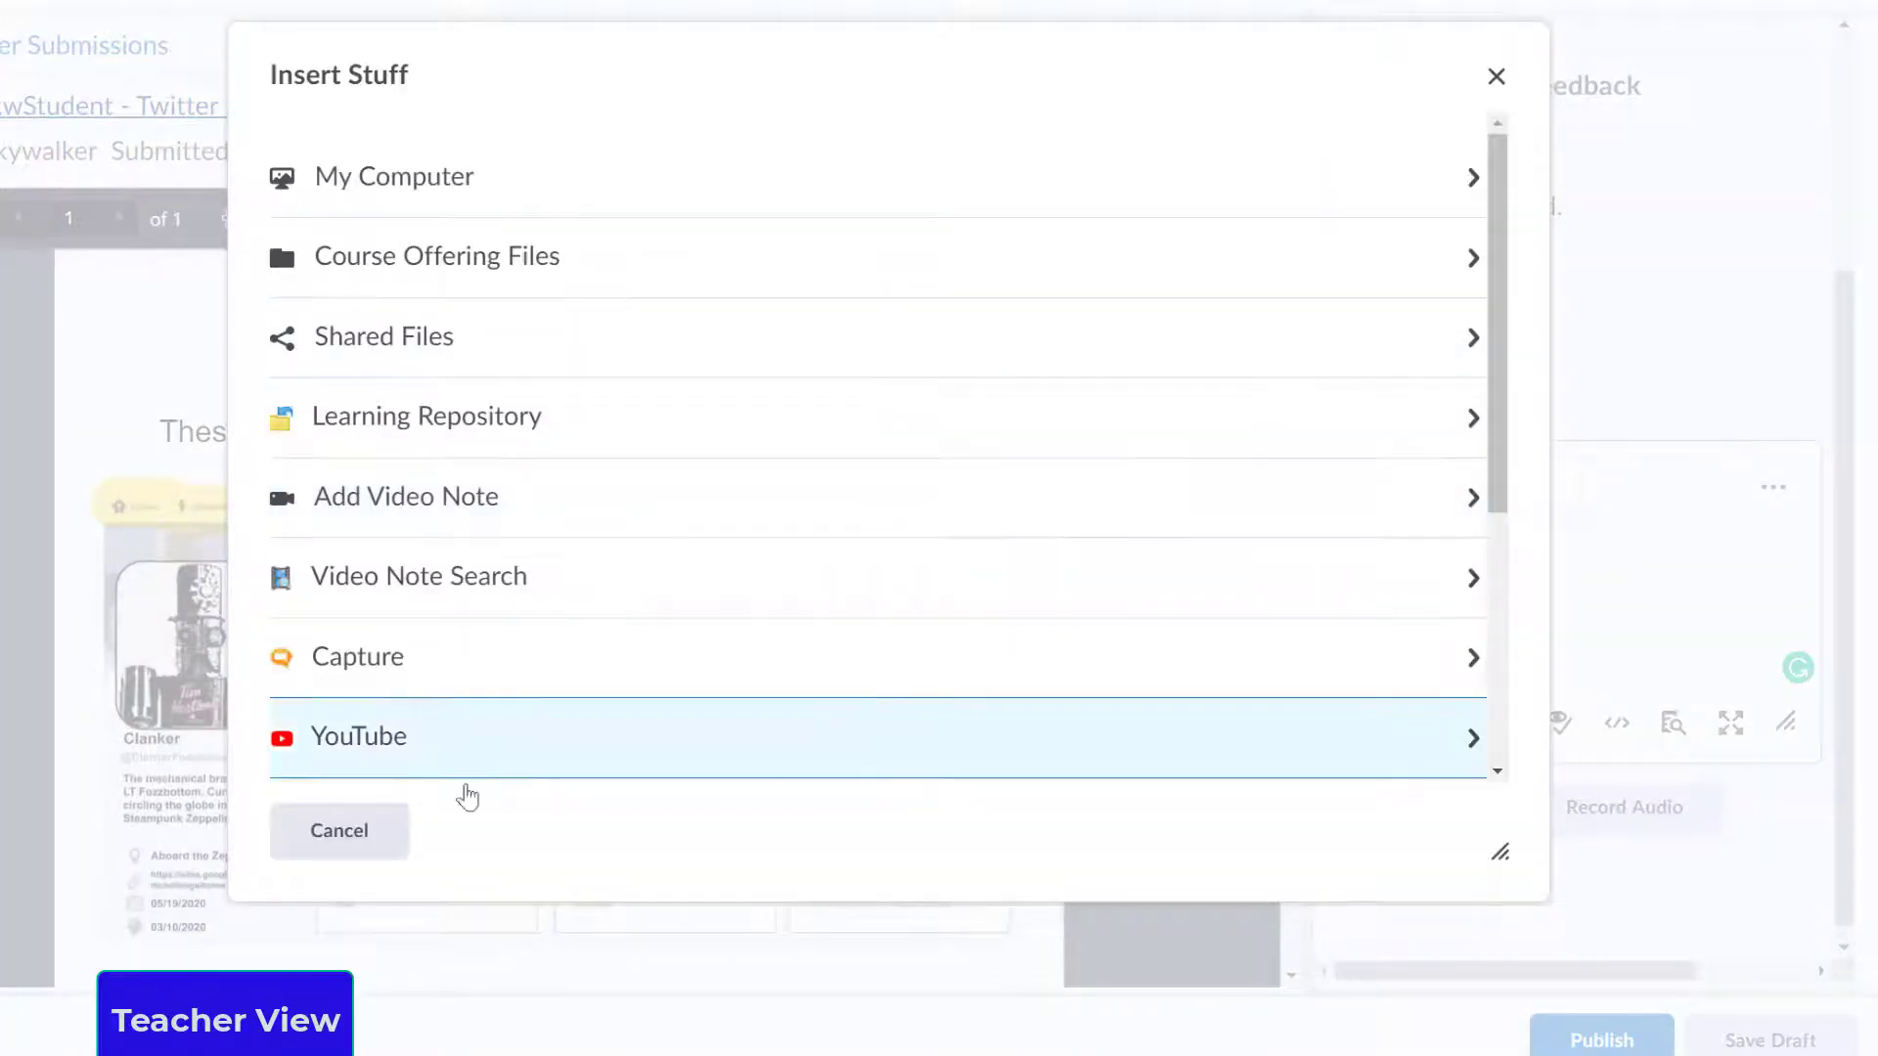
click(339, 831)
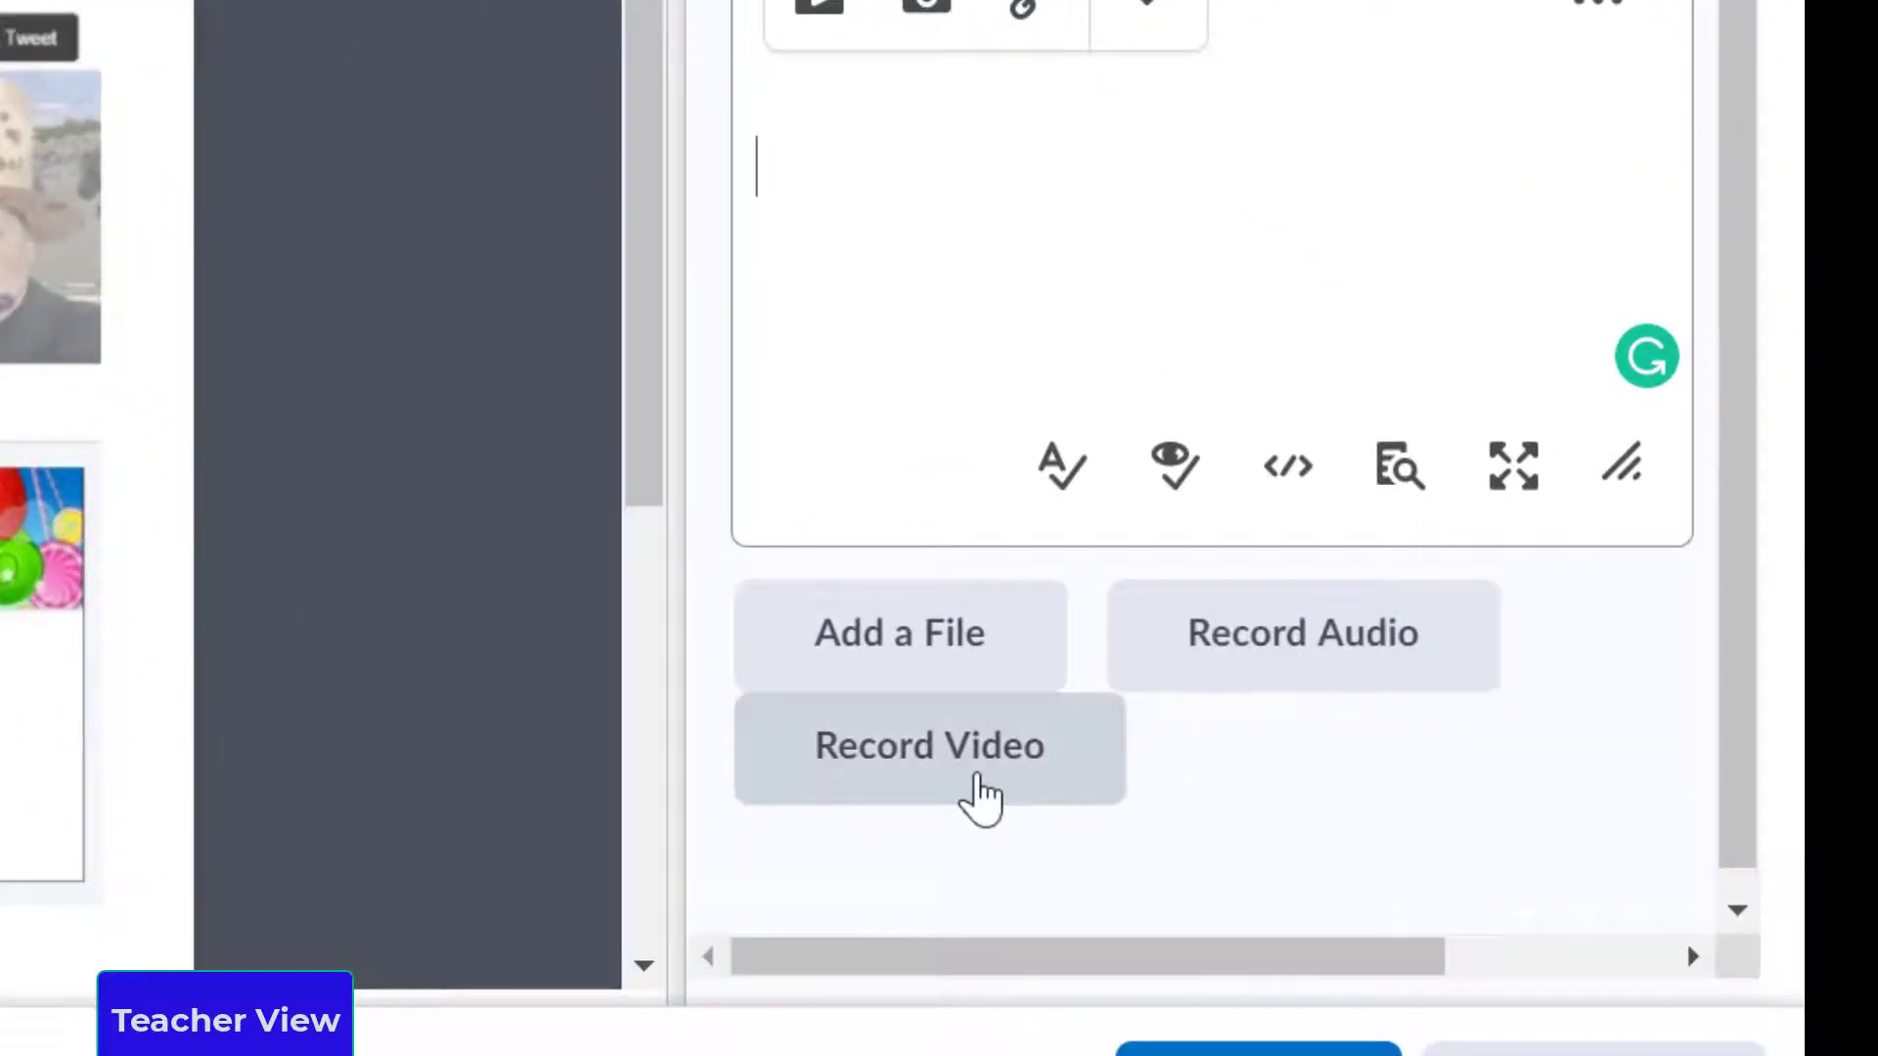
- Record a short webcam video about 11 seconds long and attach it to the feedback with the title "Feedback"
click(968, 783)
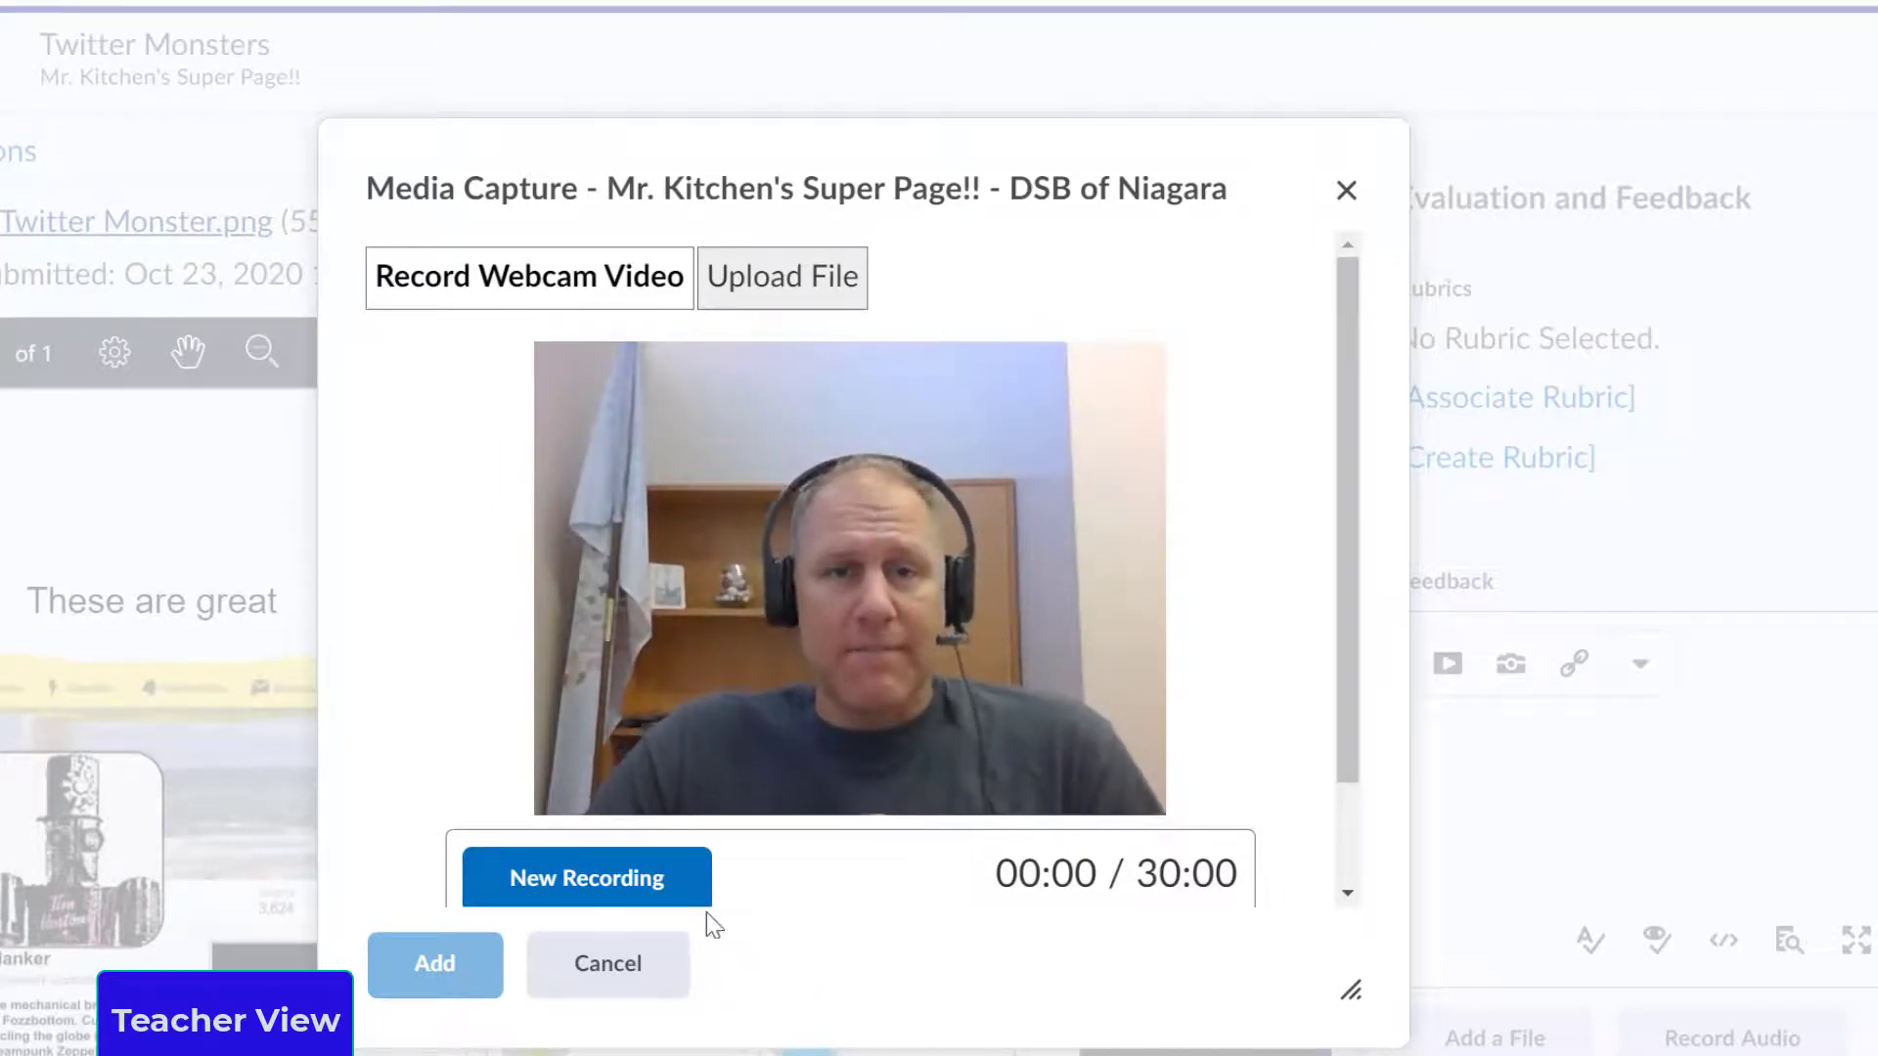
click(671, 890)
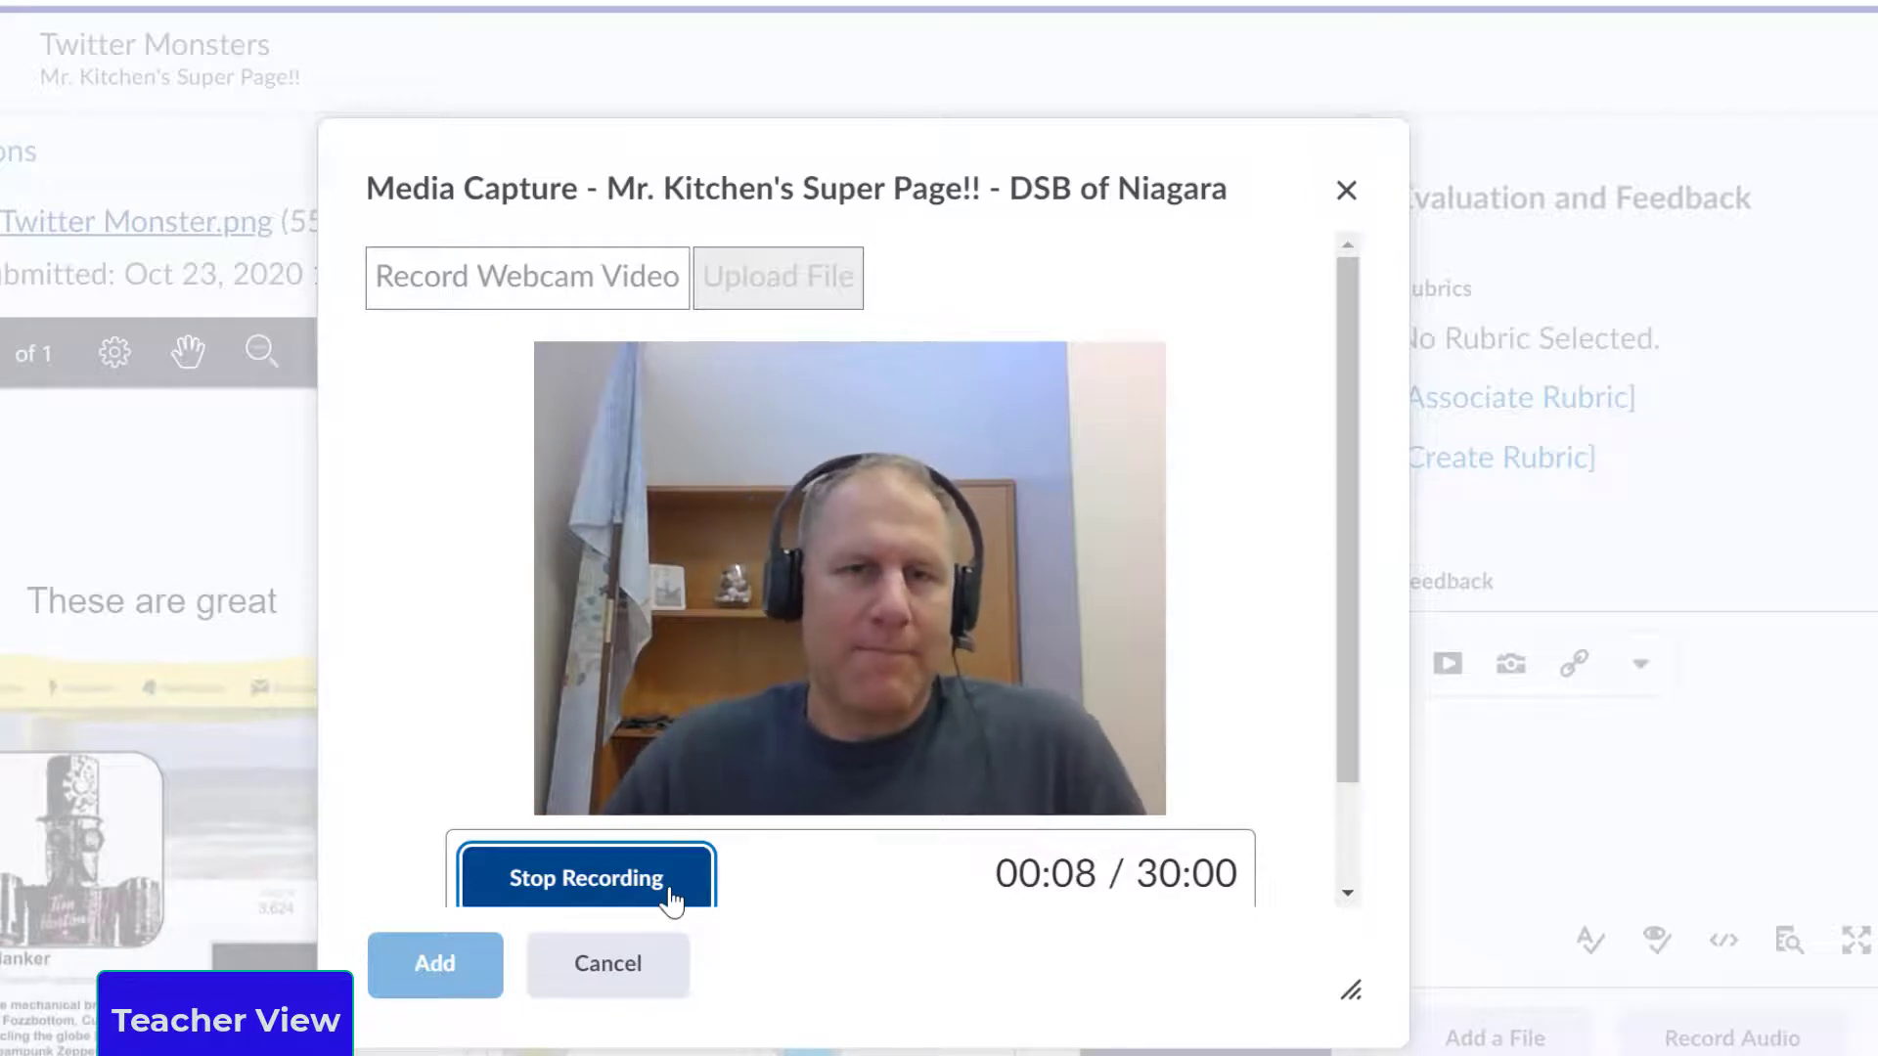
click(510, 884)
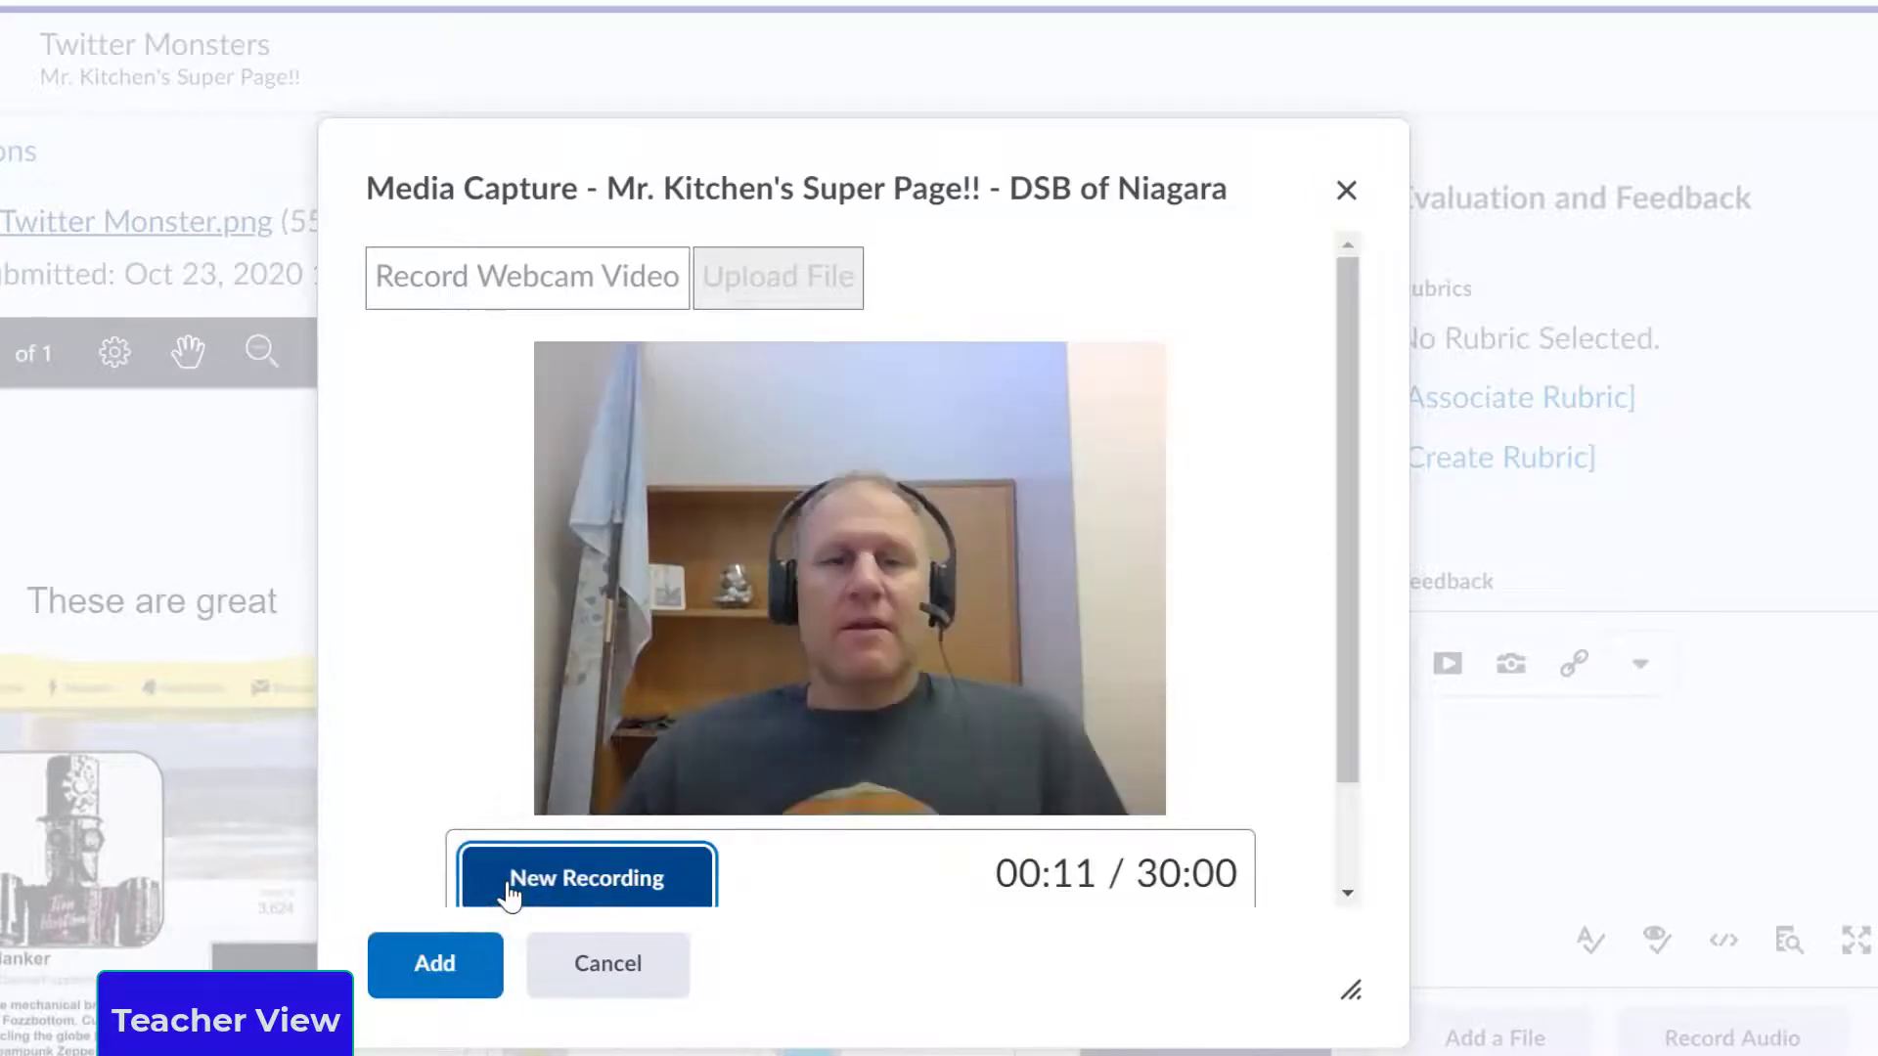
click(433, 966)
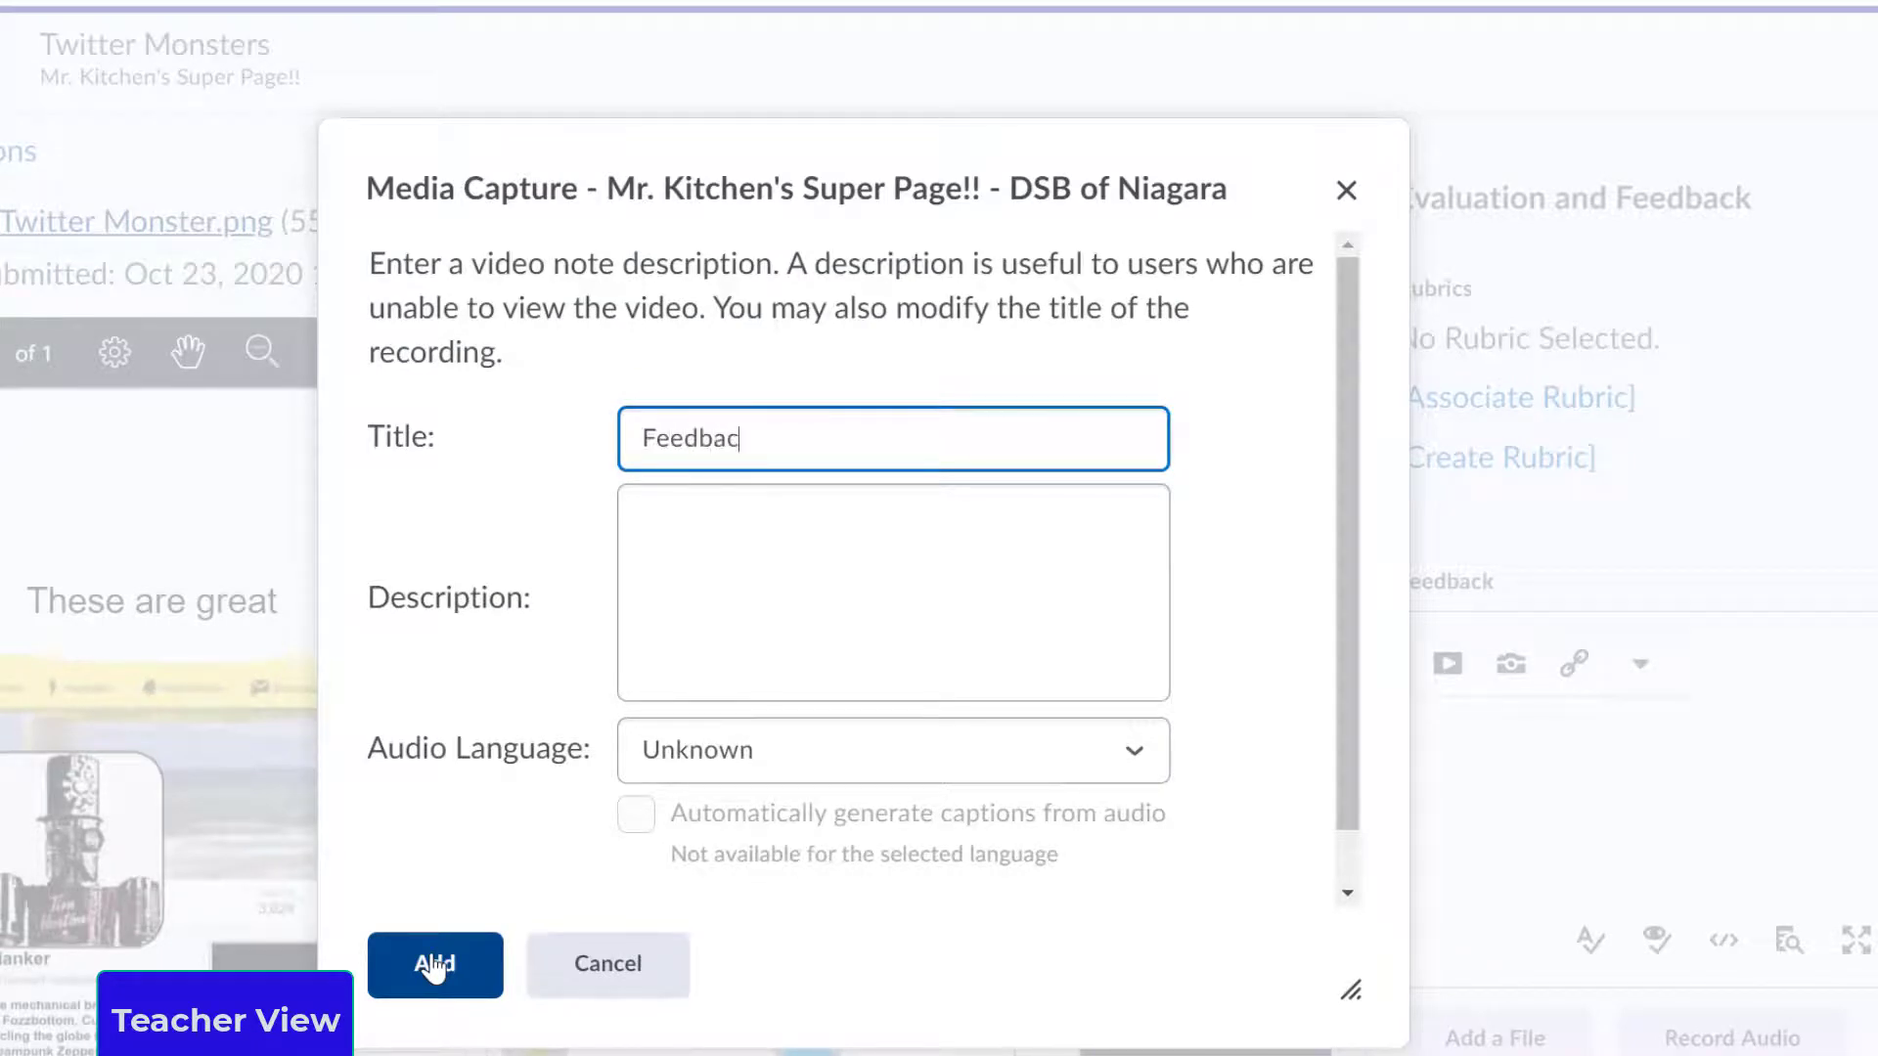
click(435, 966)
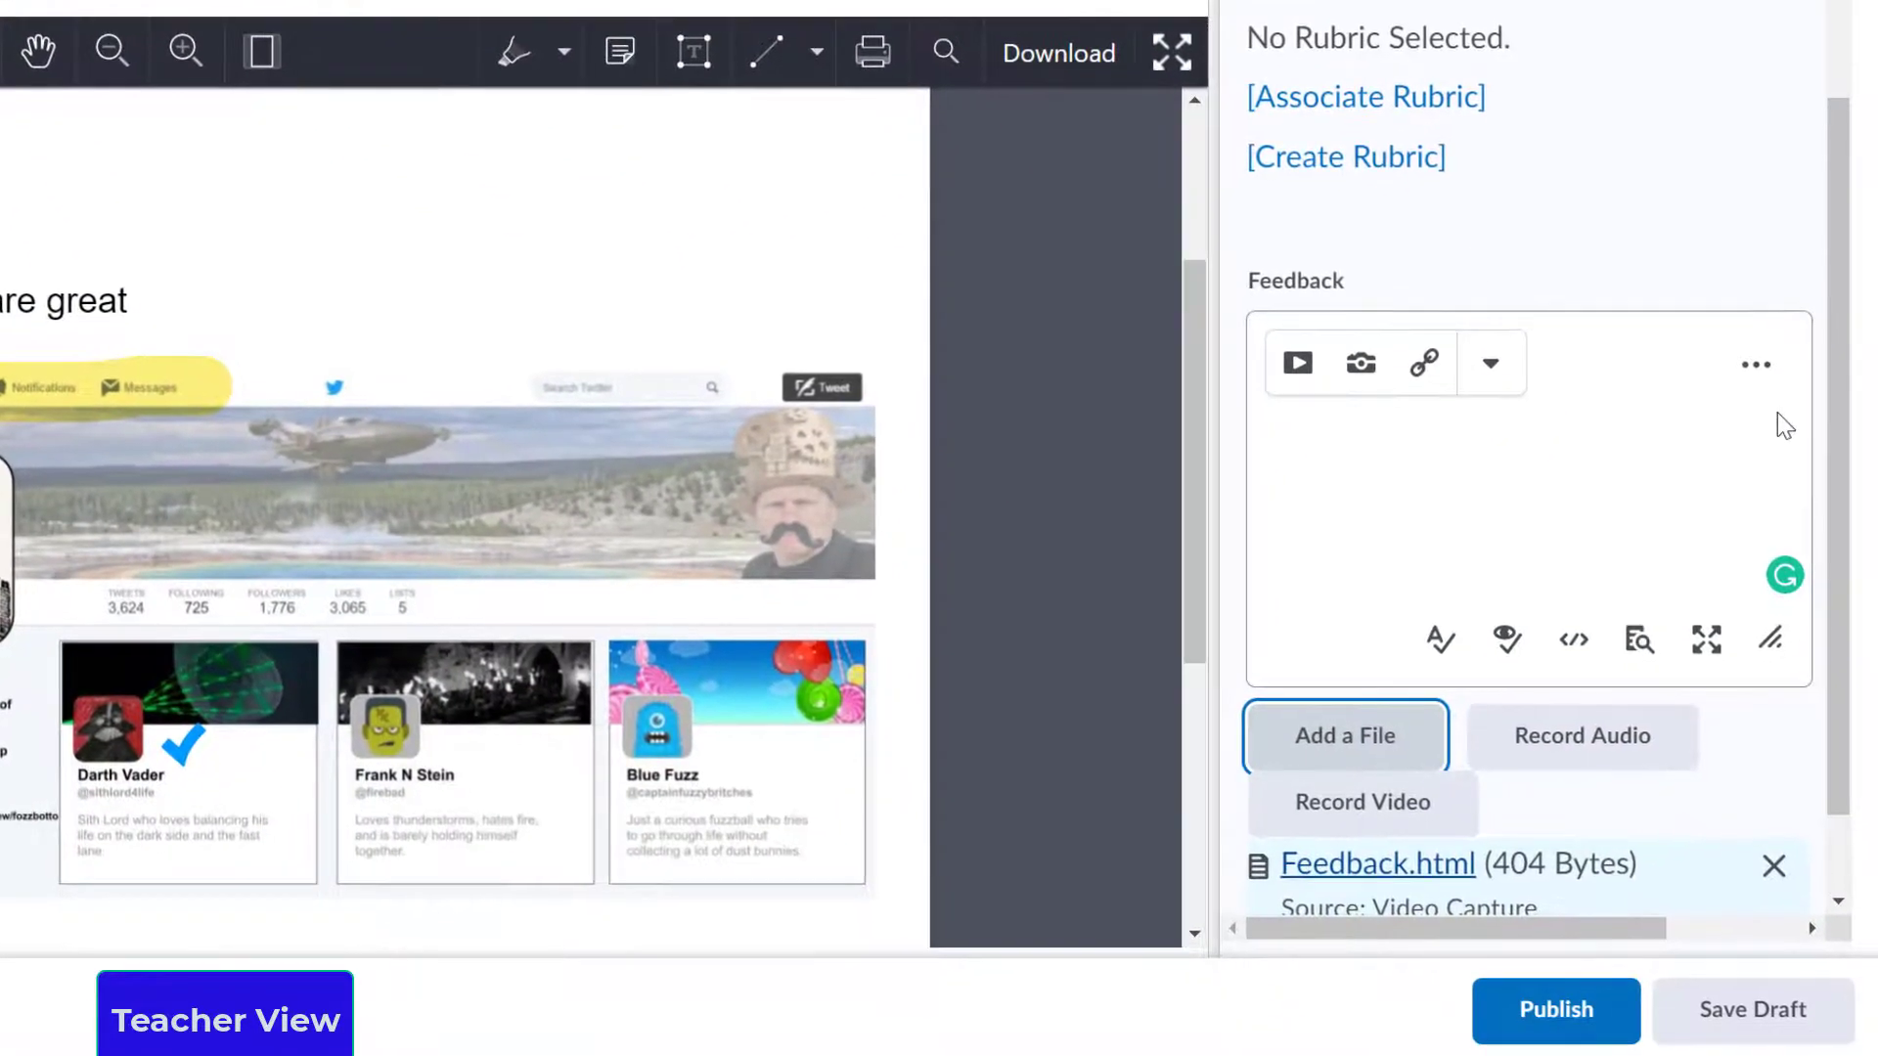
- Publish the feedback with its attached video to the student, and update the published evaluation
scroll(1781, 423, down, 2)
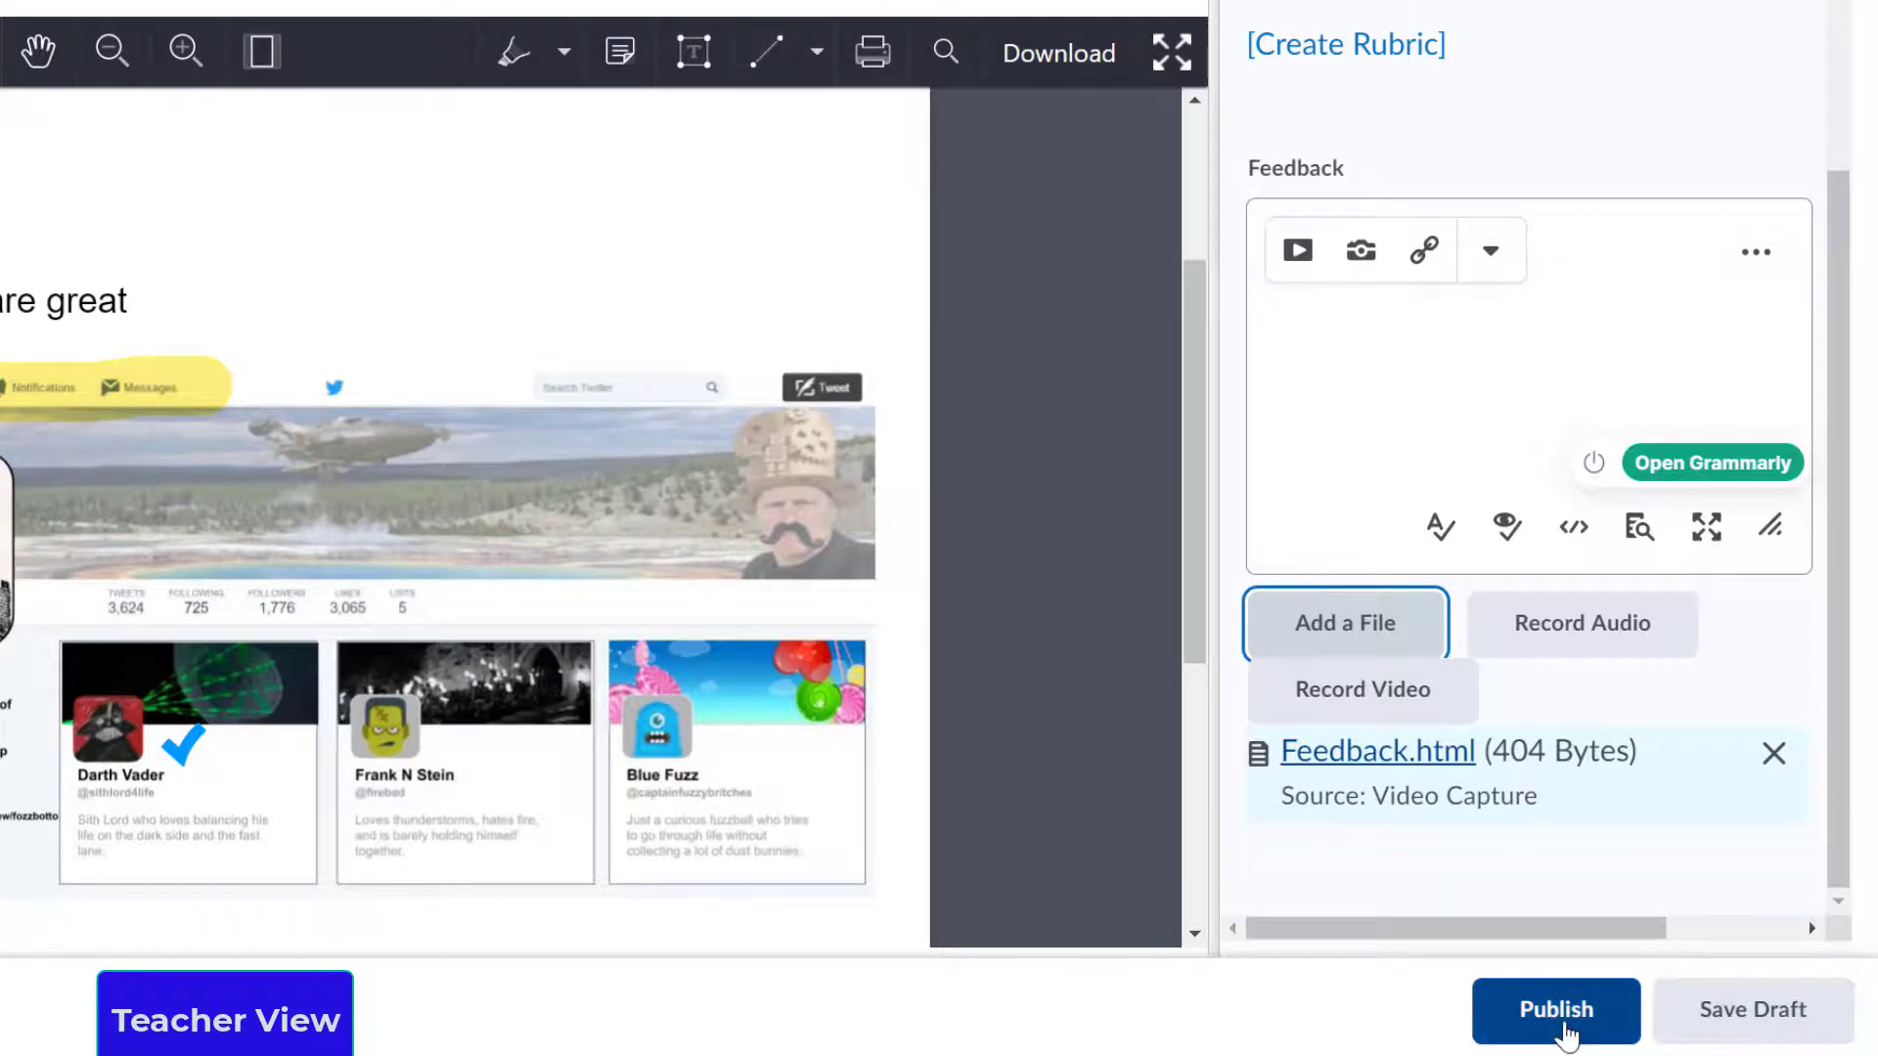
click(1562, 1011)
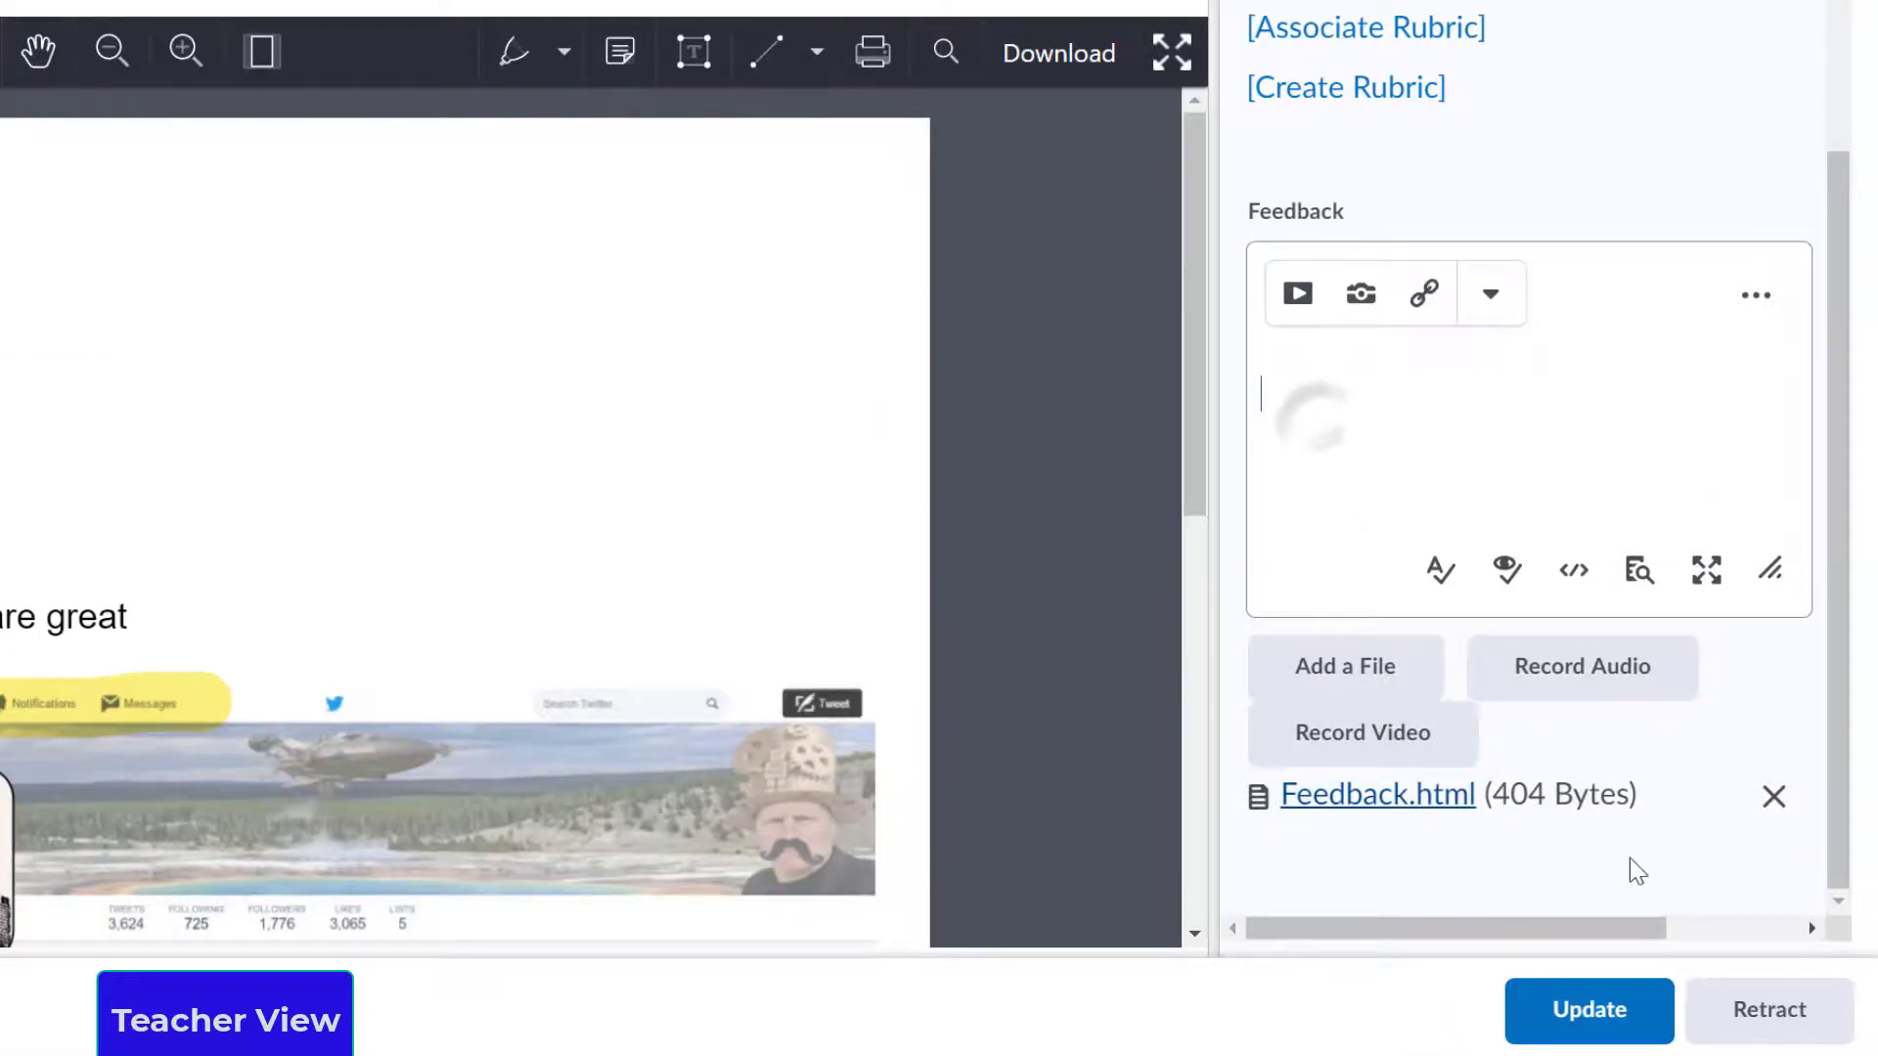
click(1591, 1027)
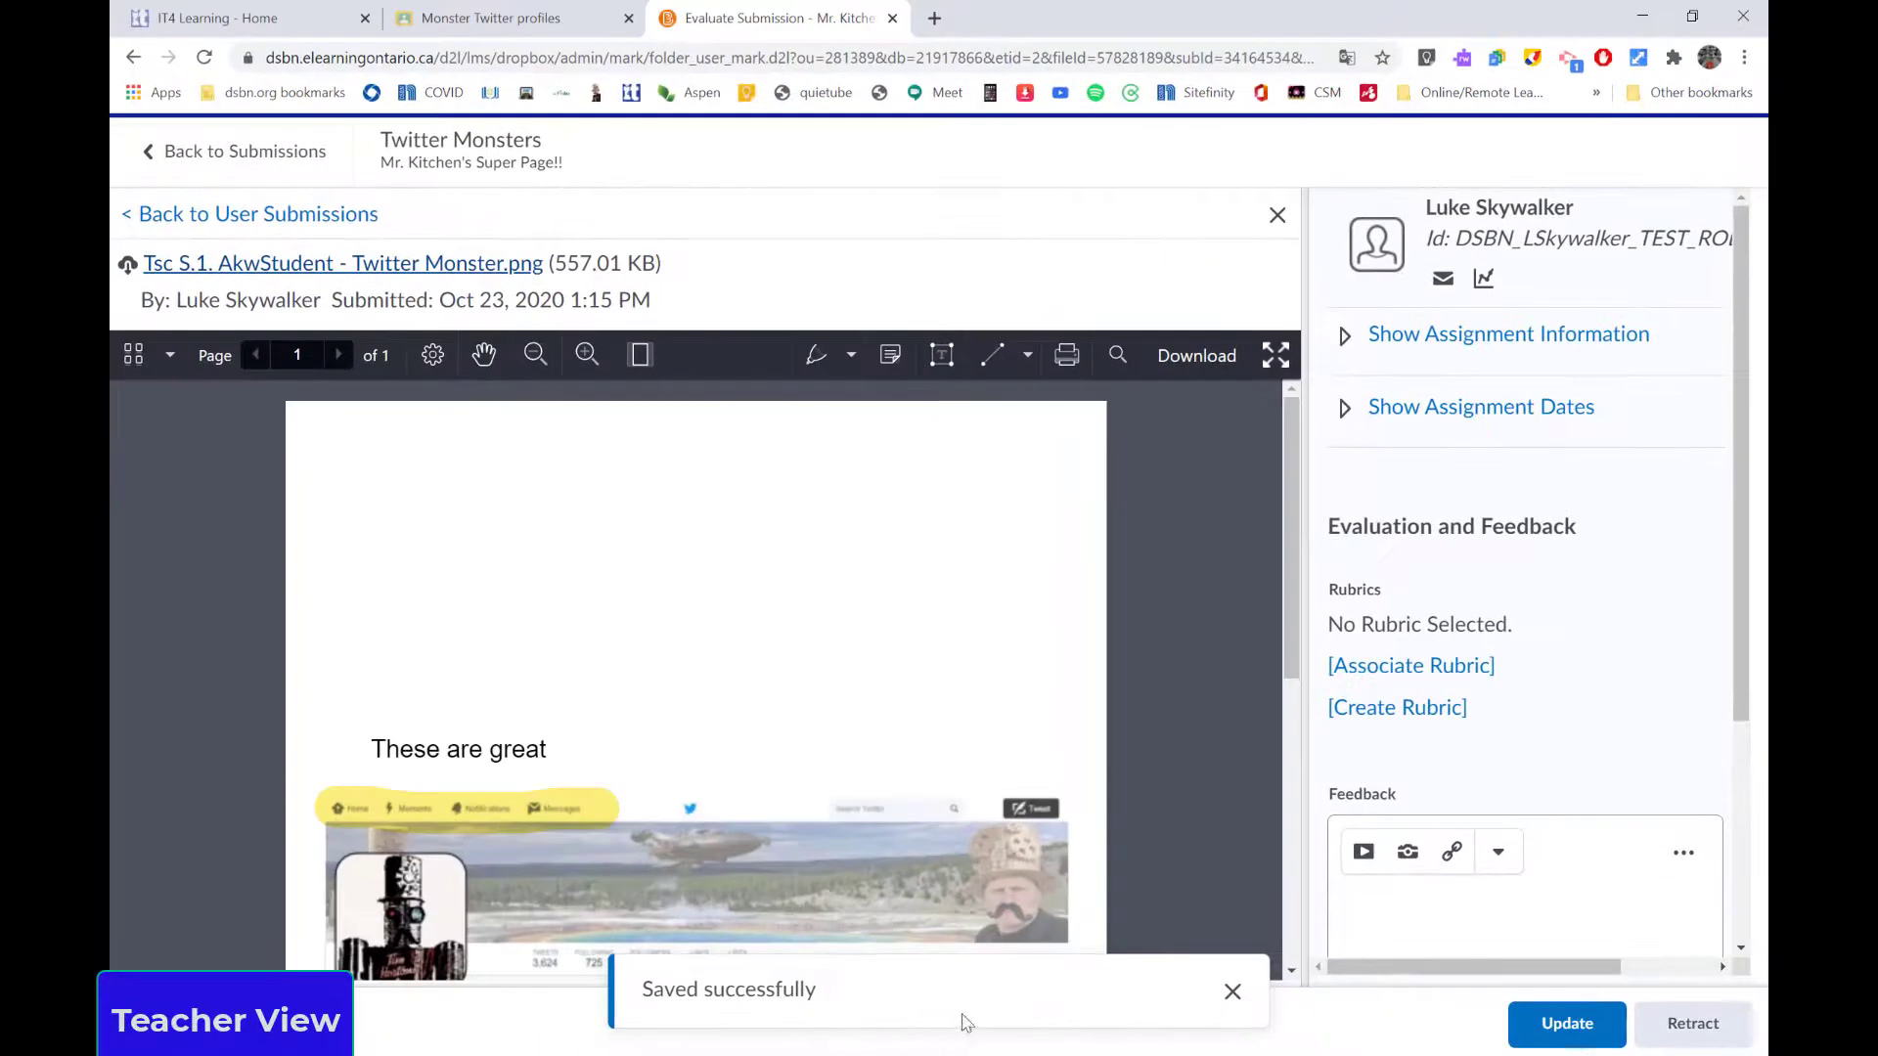
- Leave the evaluation for the submissions list, saving the changes
key(ctrl+minus)
key(ctrl+minus)
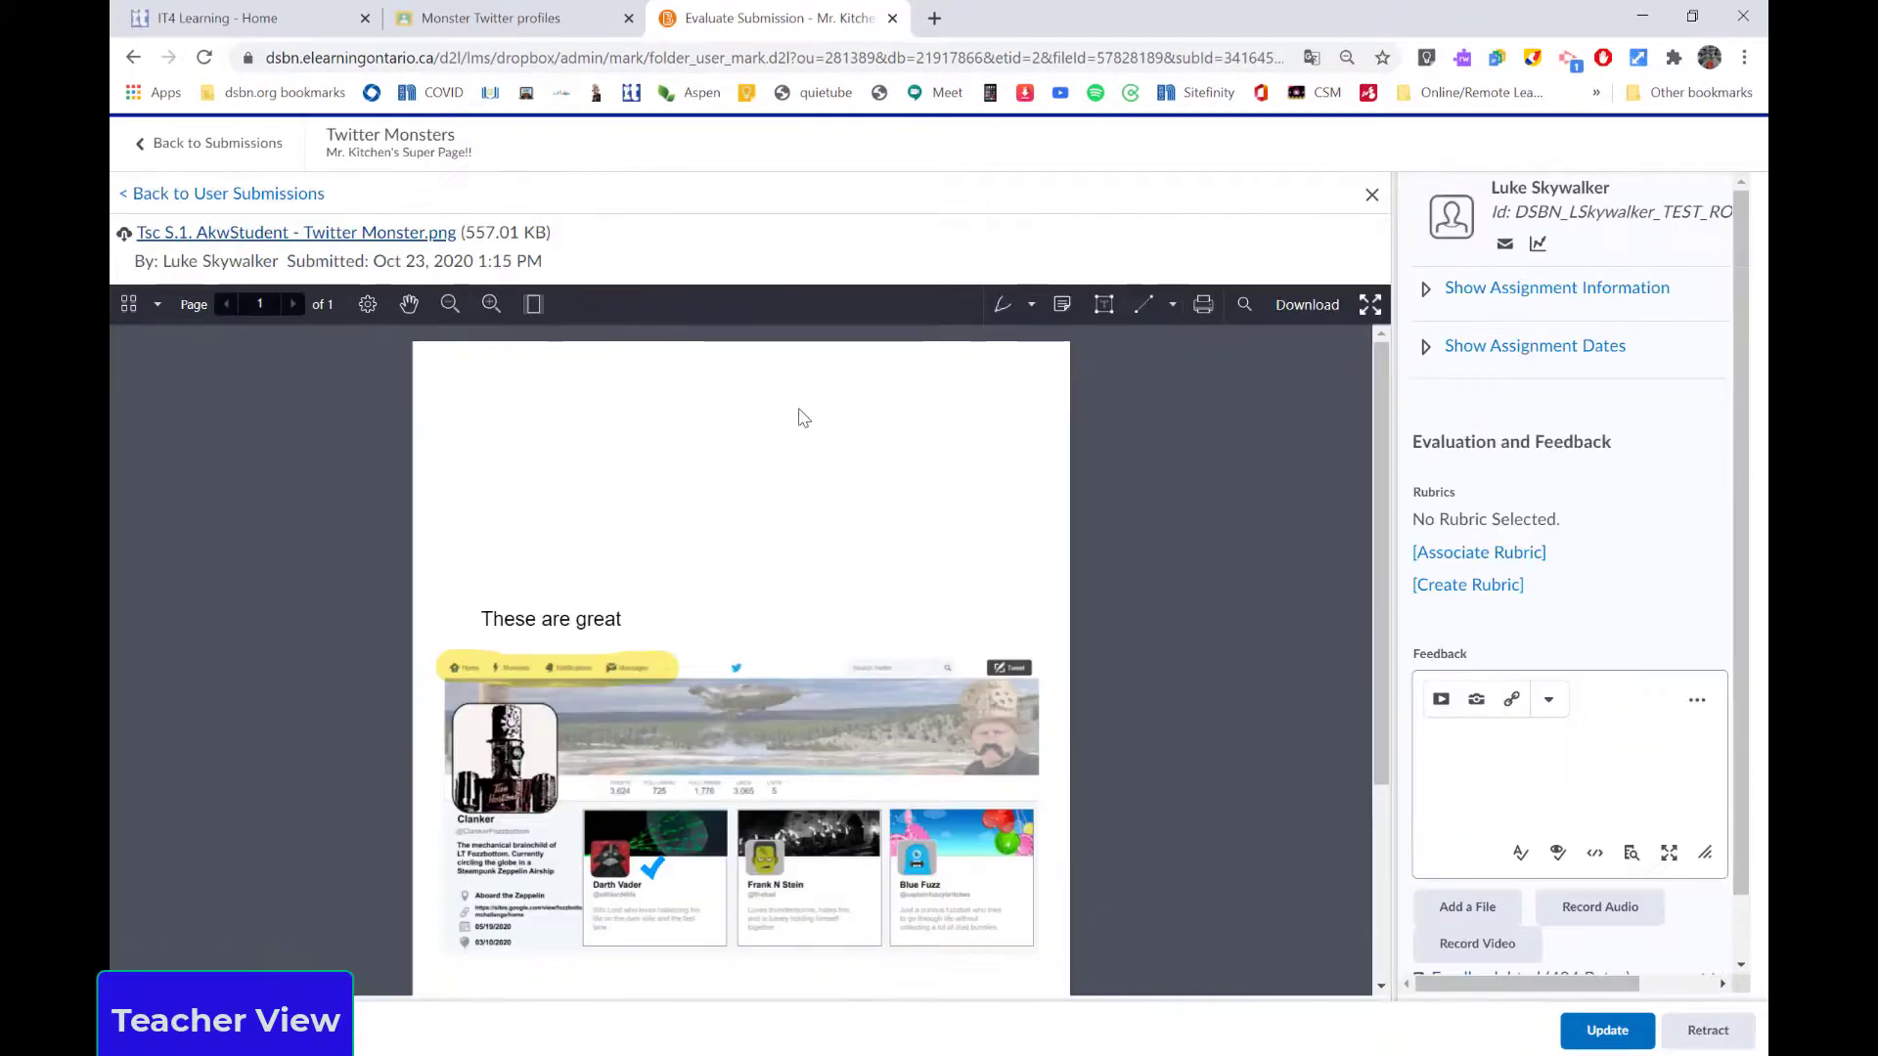
click(232, 154)
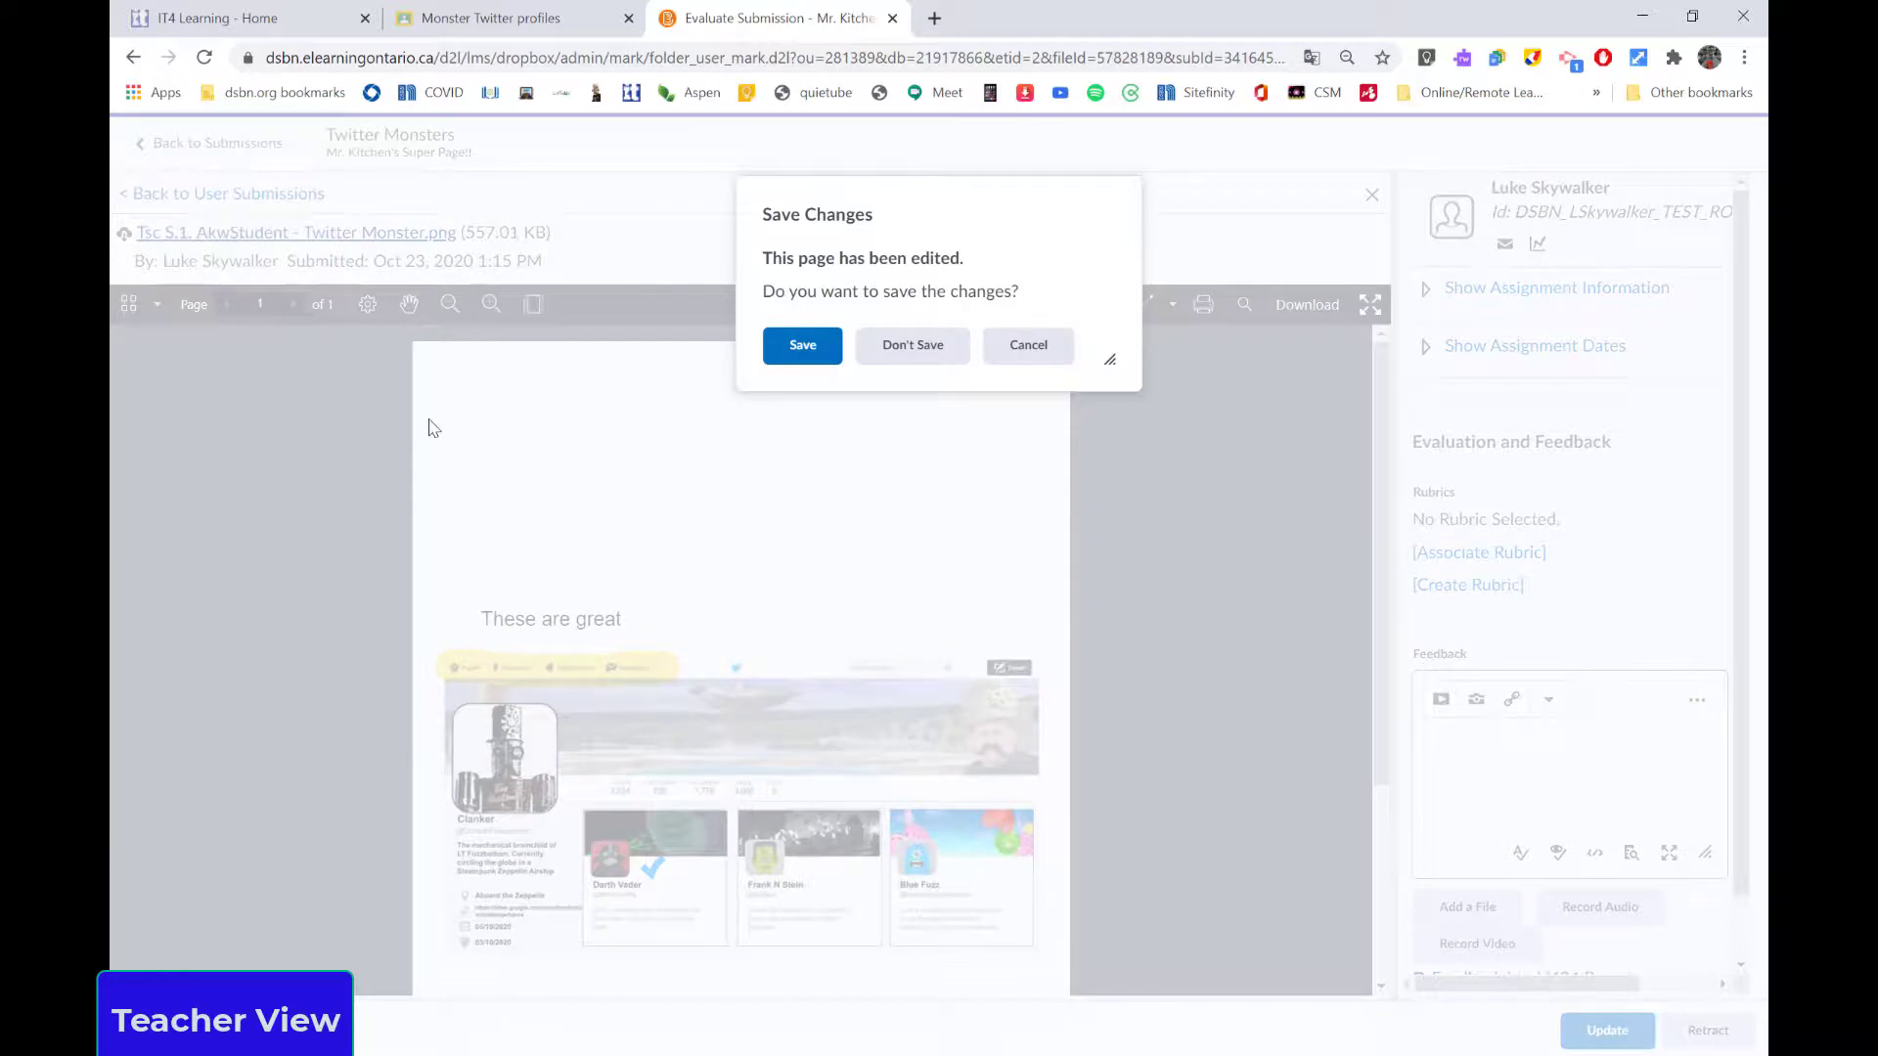
click(804, 352)
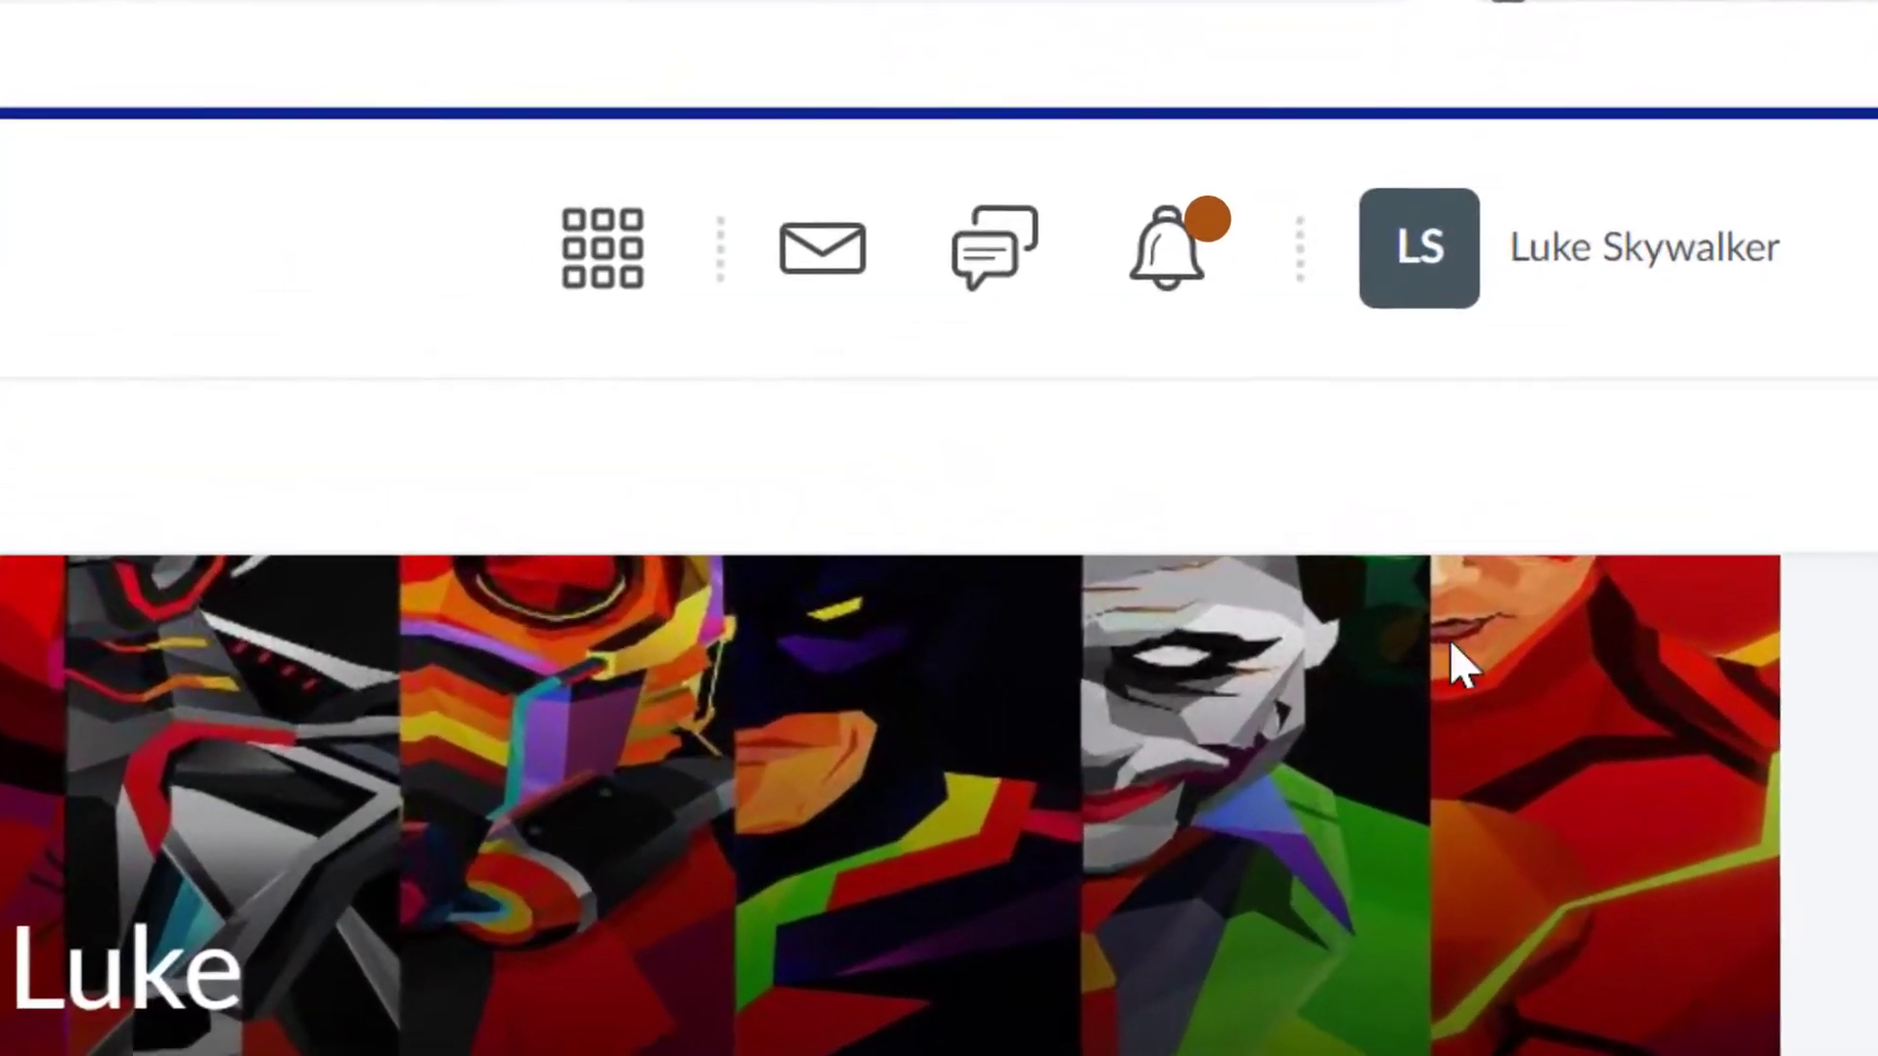
- As the student, open the newest "Twitter Monsters" feedback notification and bring up its feedback page
click(1155, 269)
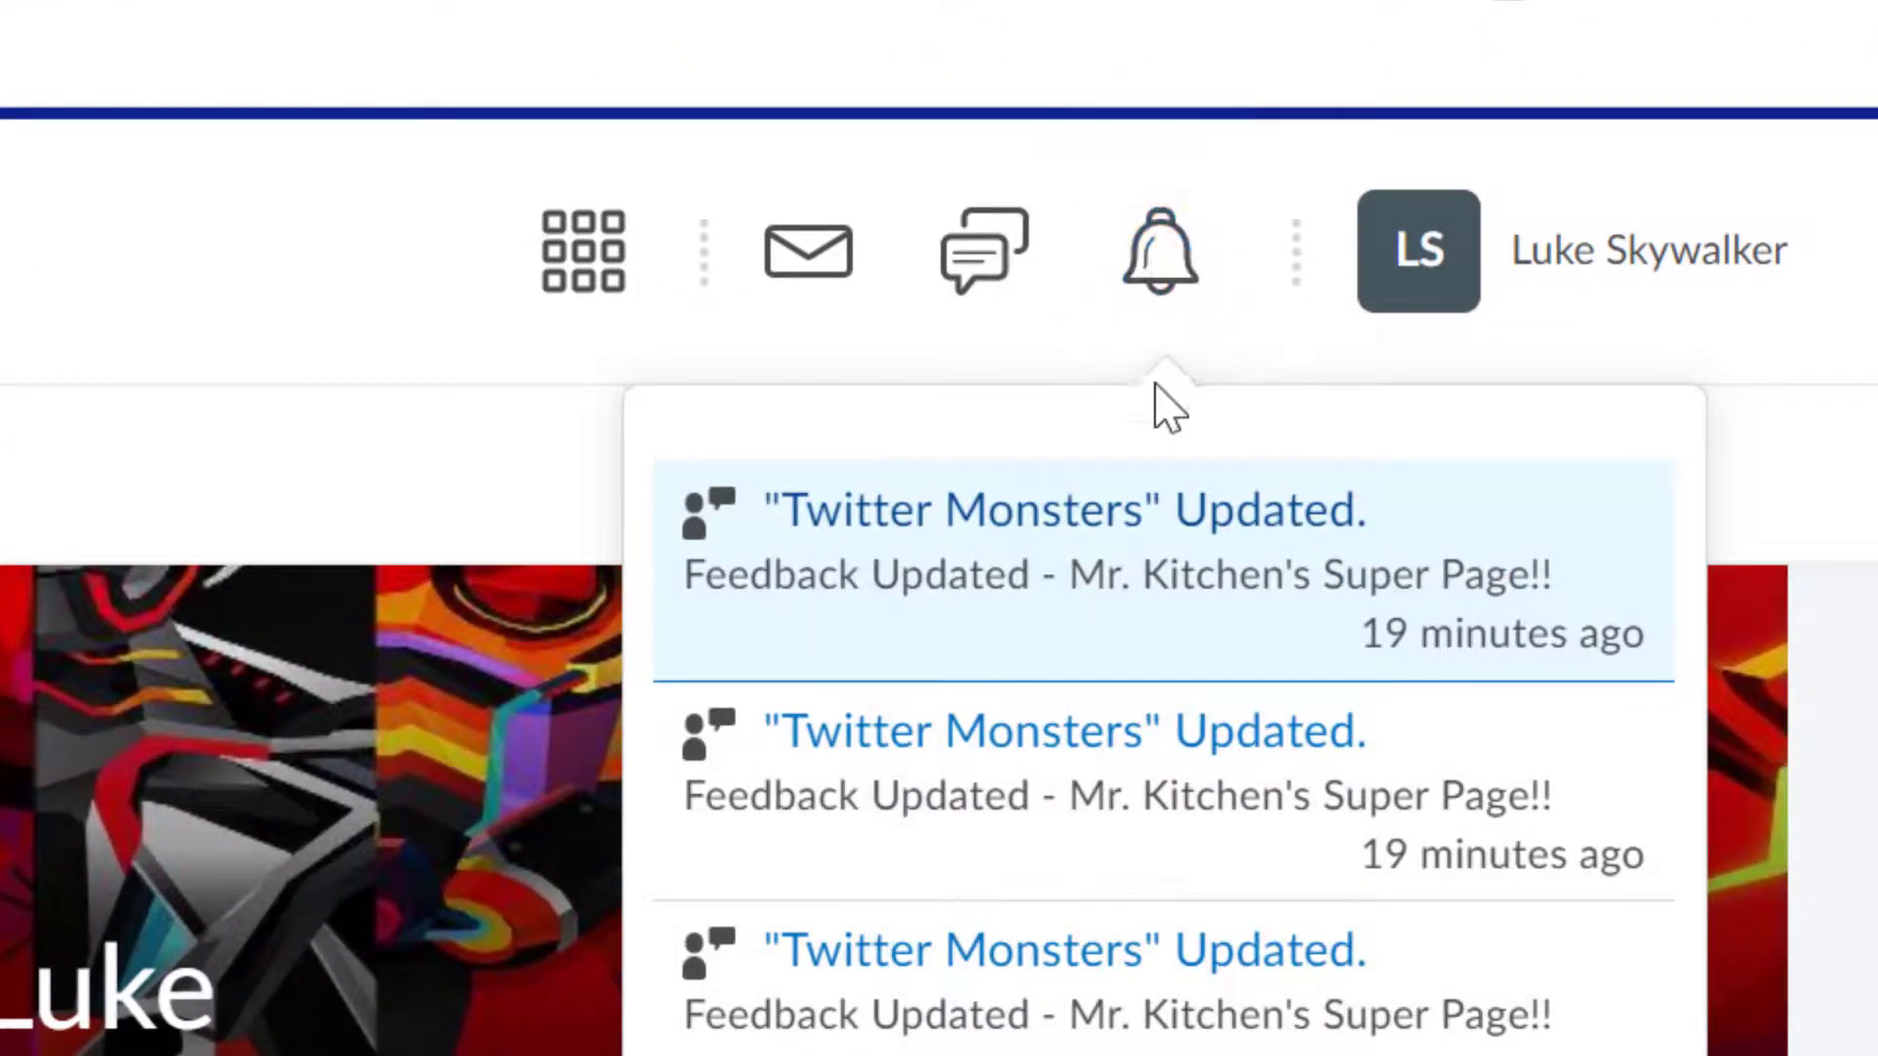
click(1012, 636)
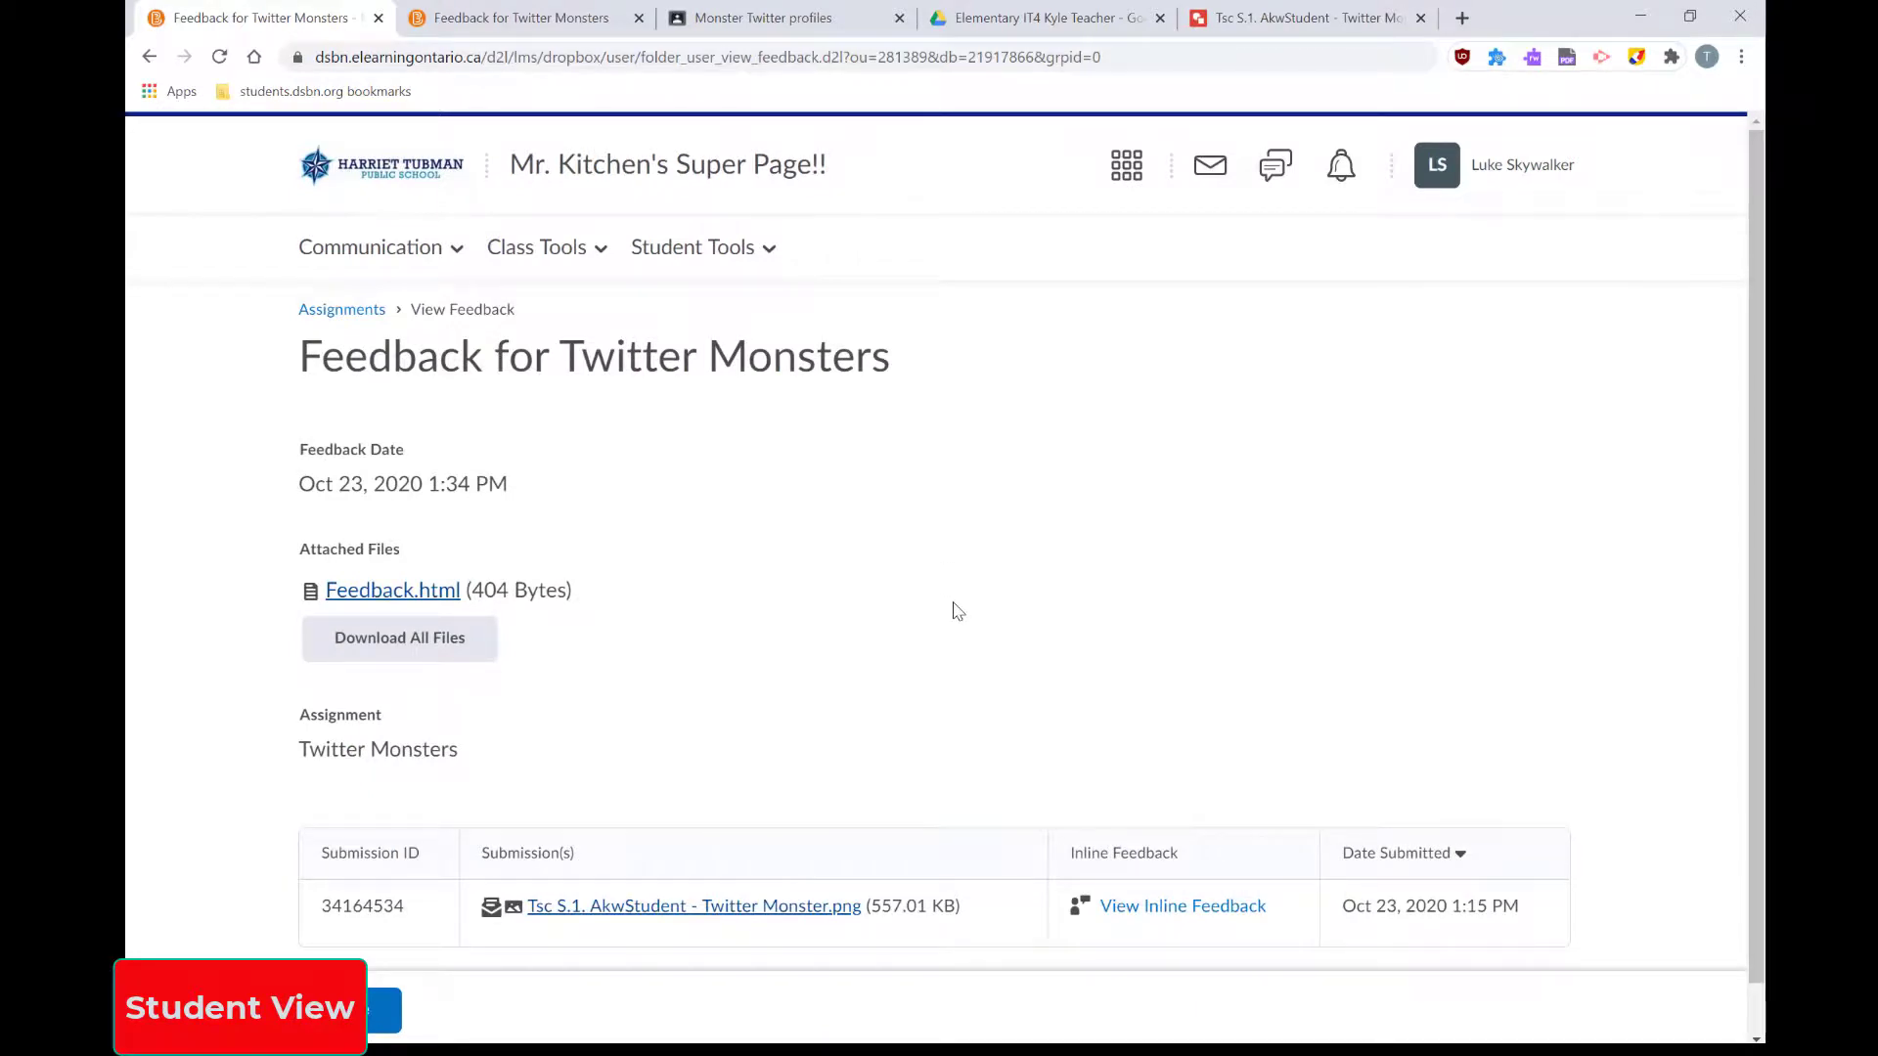
scroll(841, 647, down, 1)
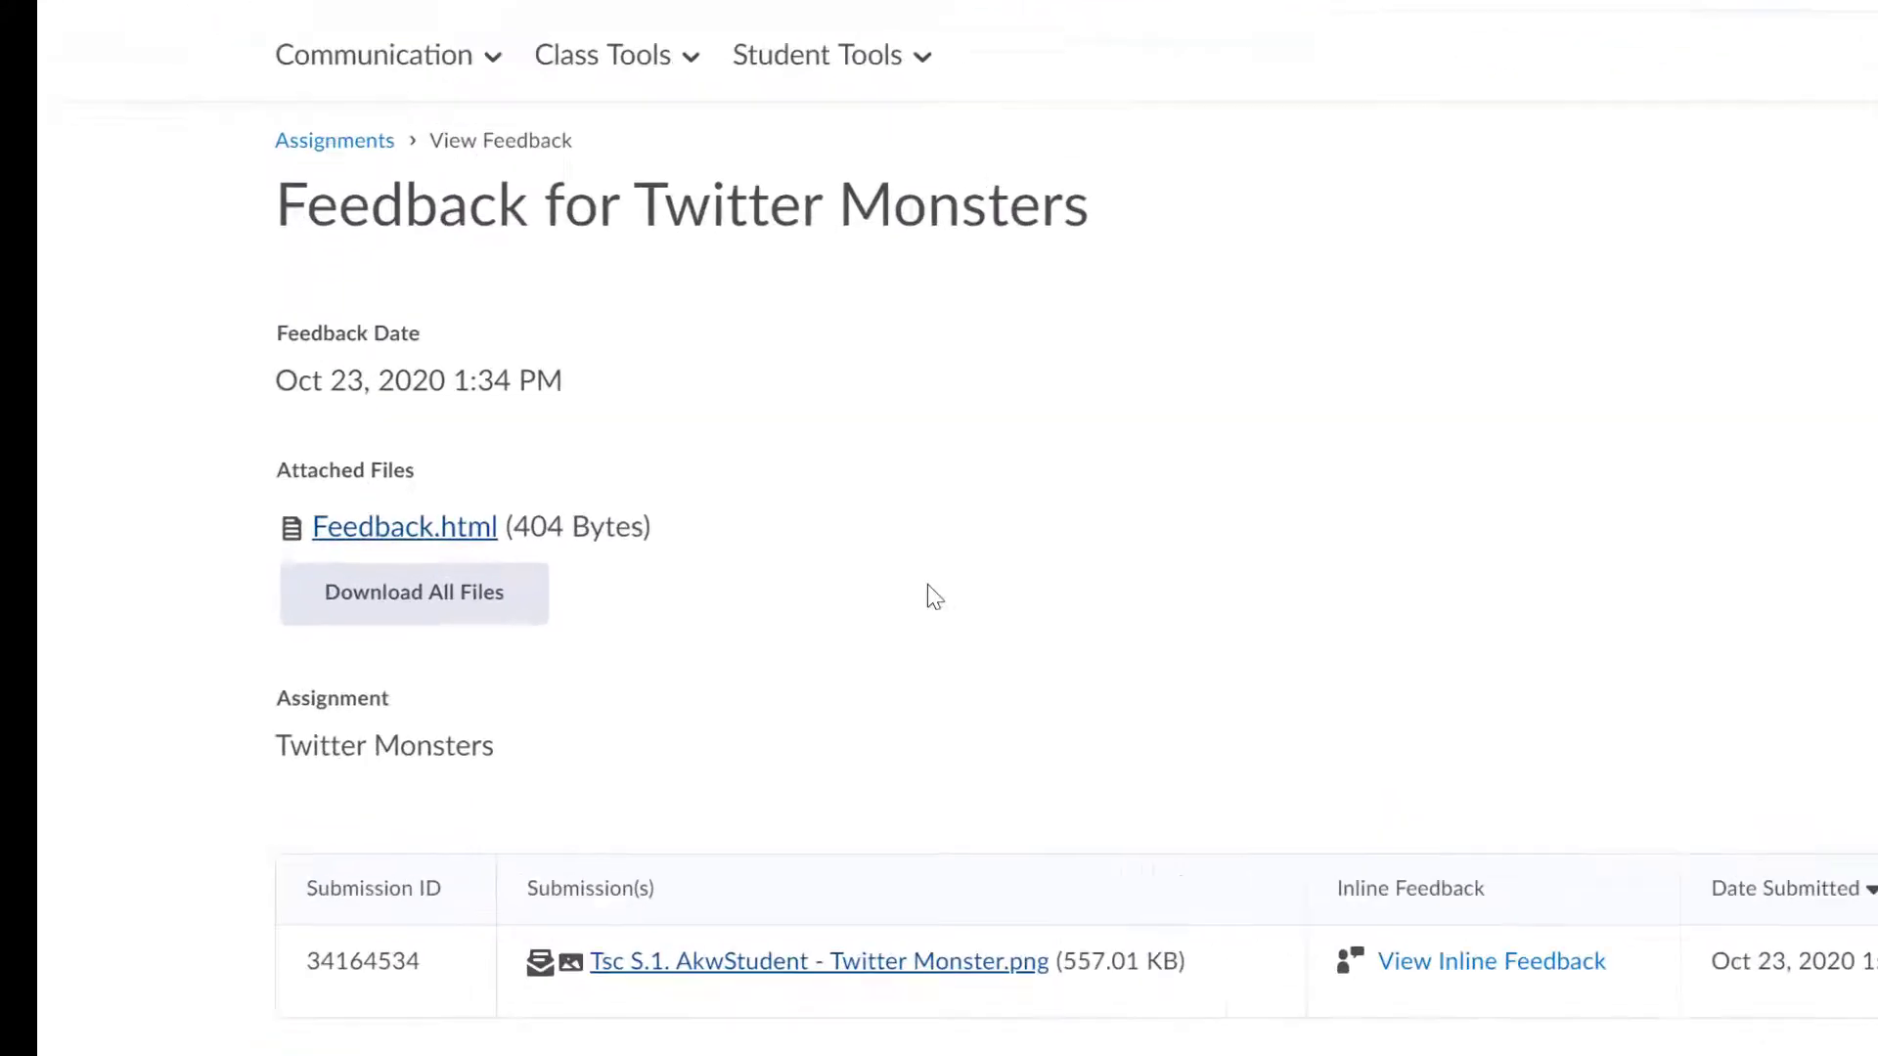
- Download the attached Feedback.html, open it, and follow its link to play the teacher's video briefly before pausing it
click(438, 509)
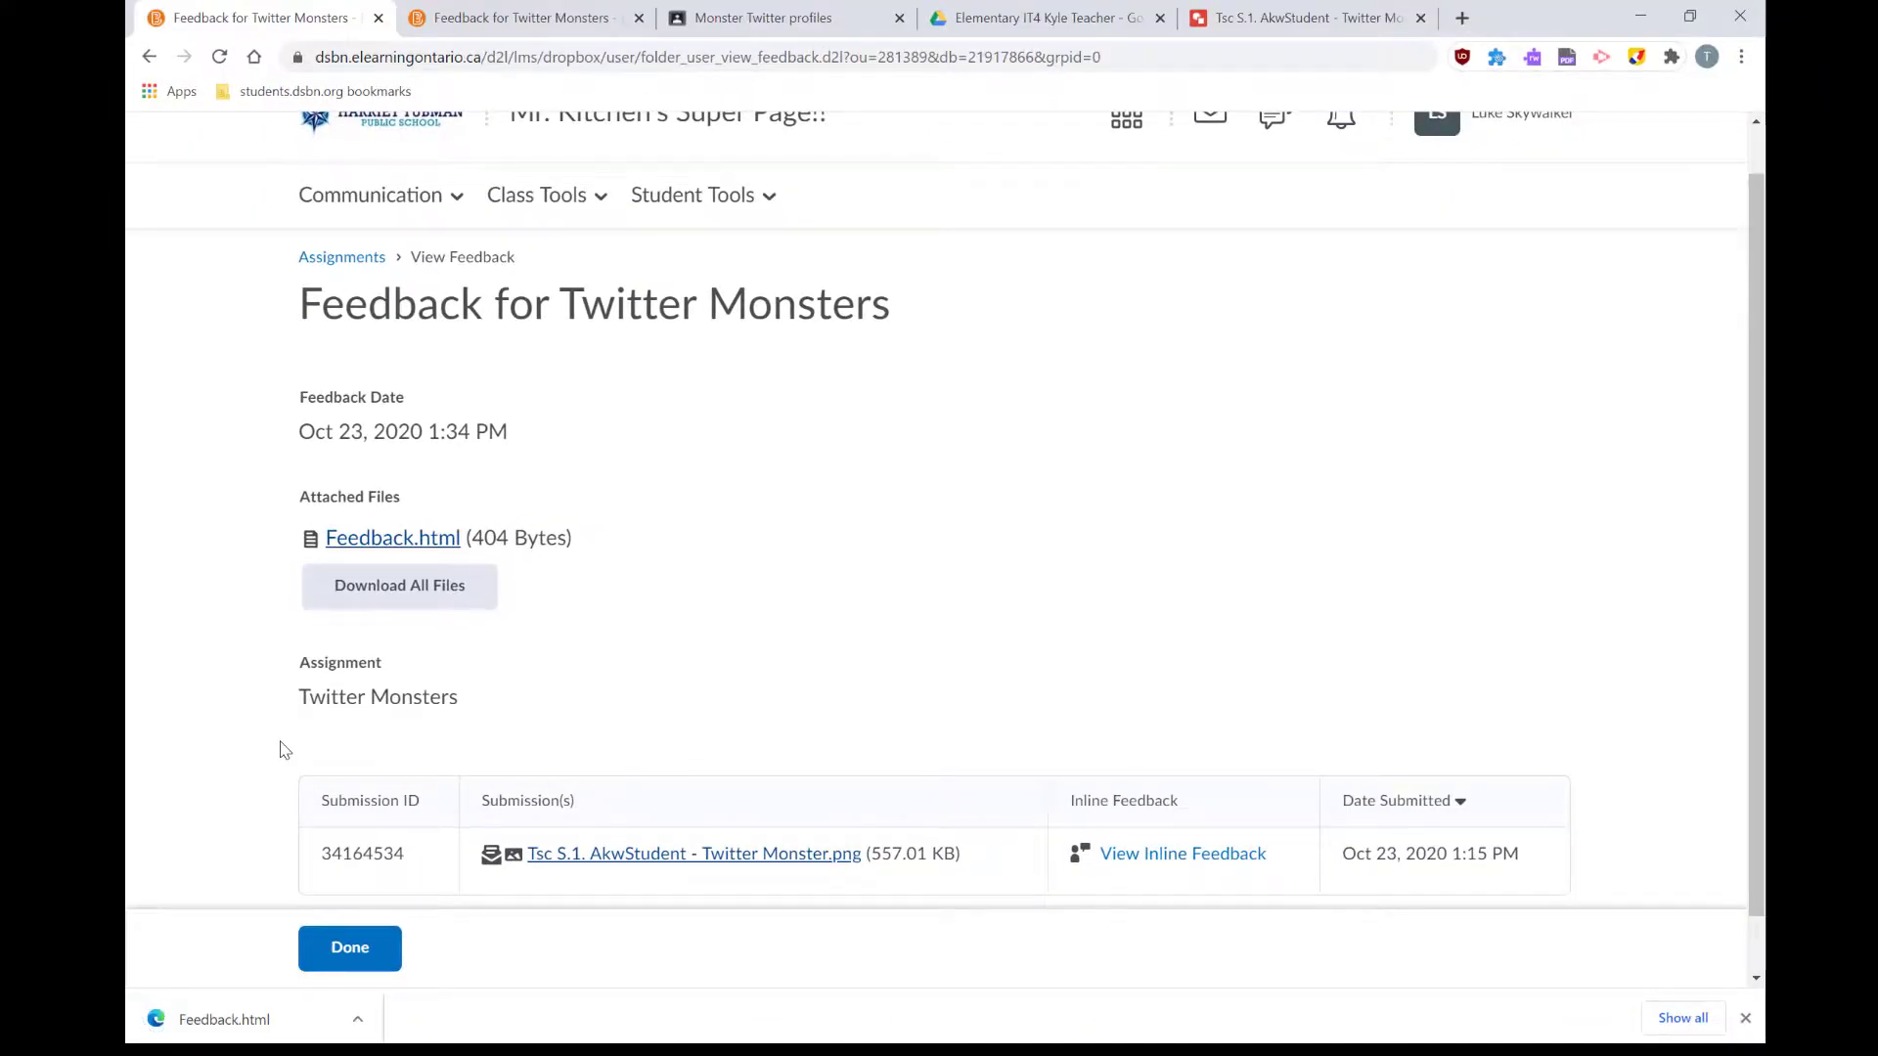
click(226, 1037)
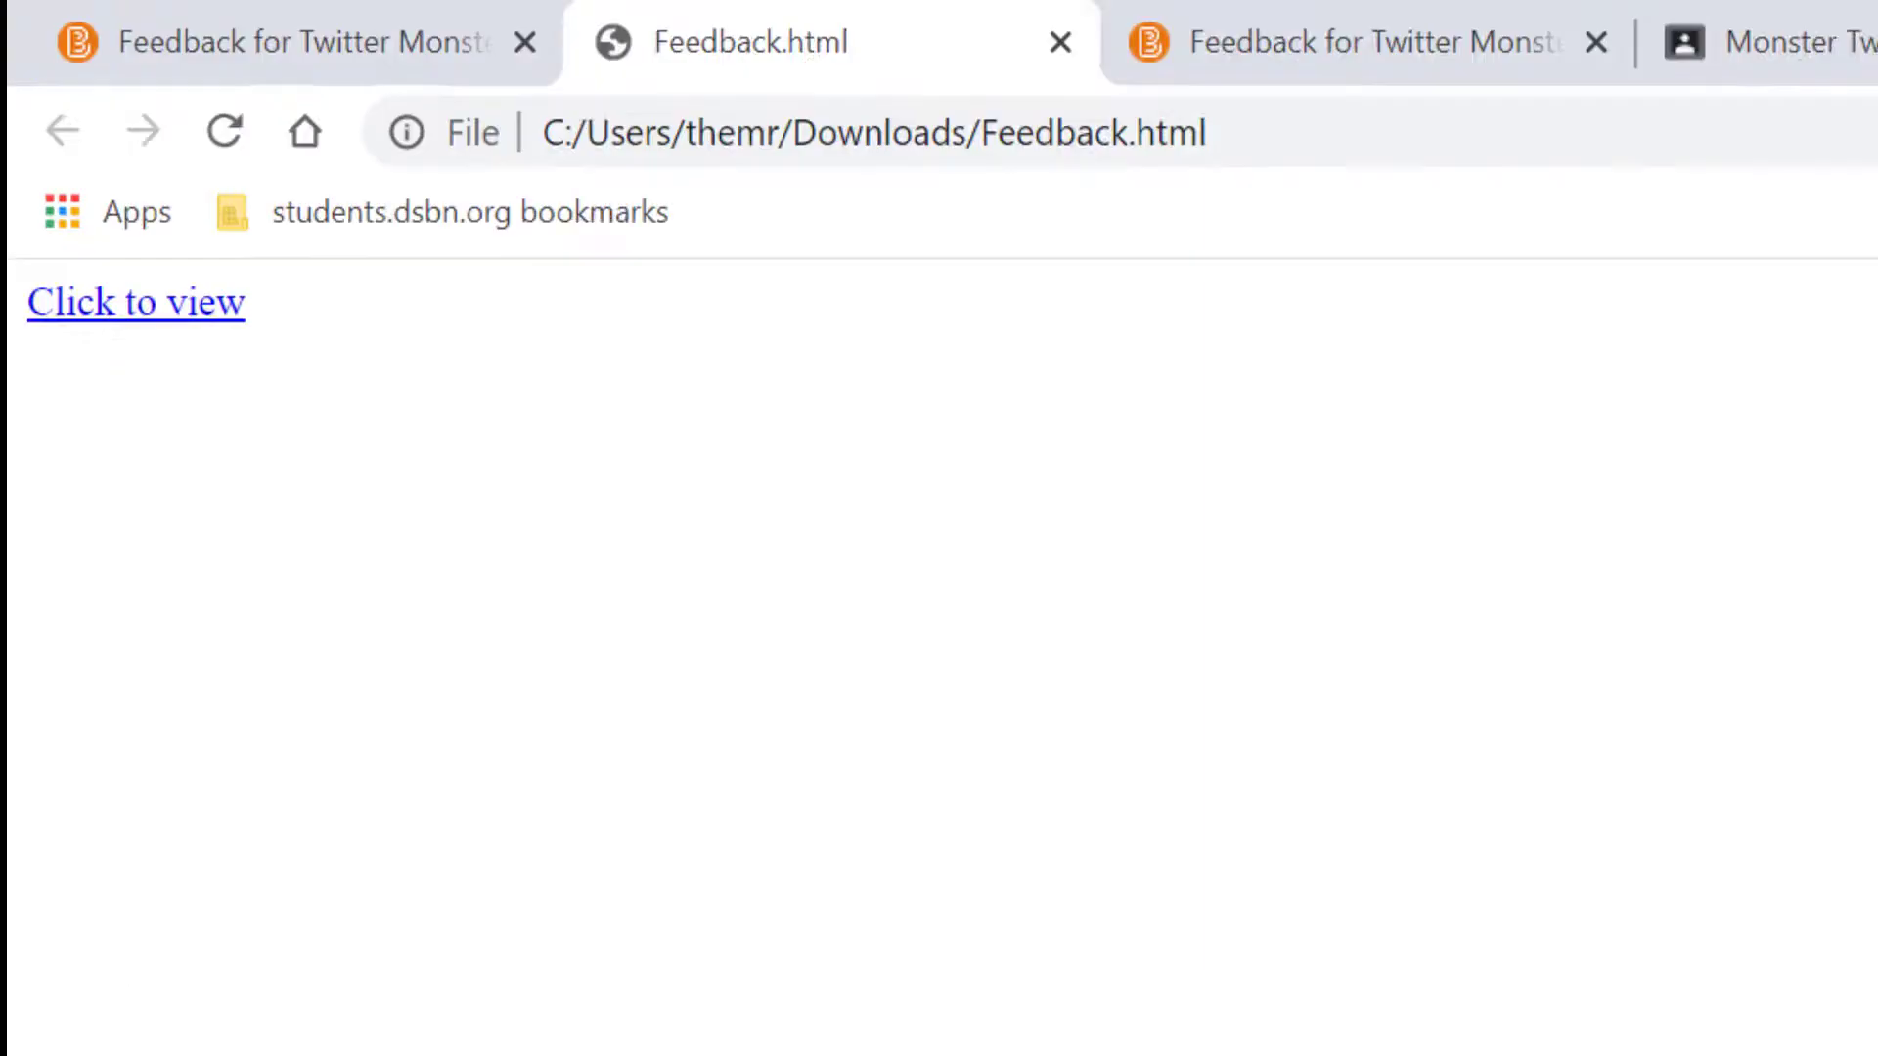
click(131, 315)
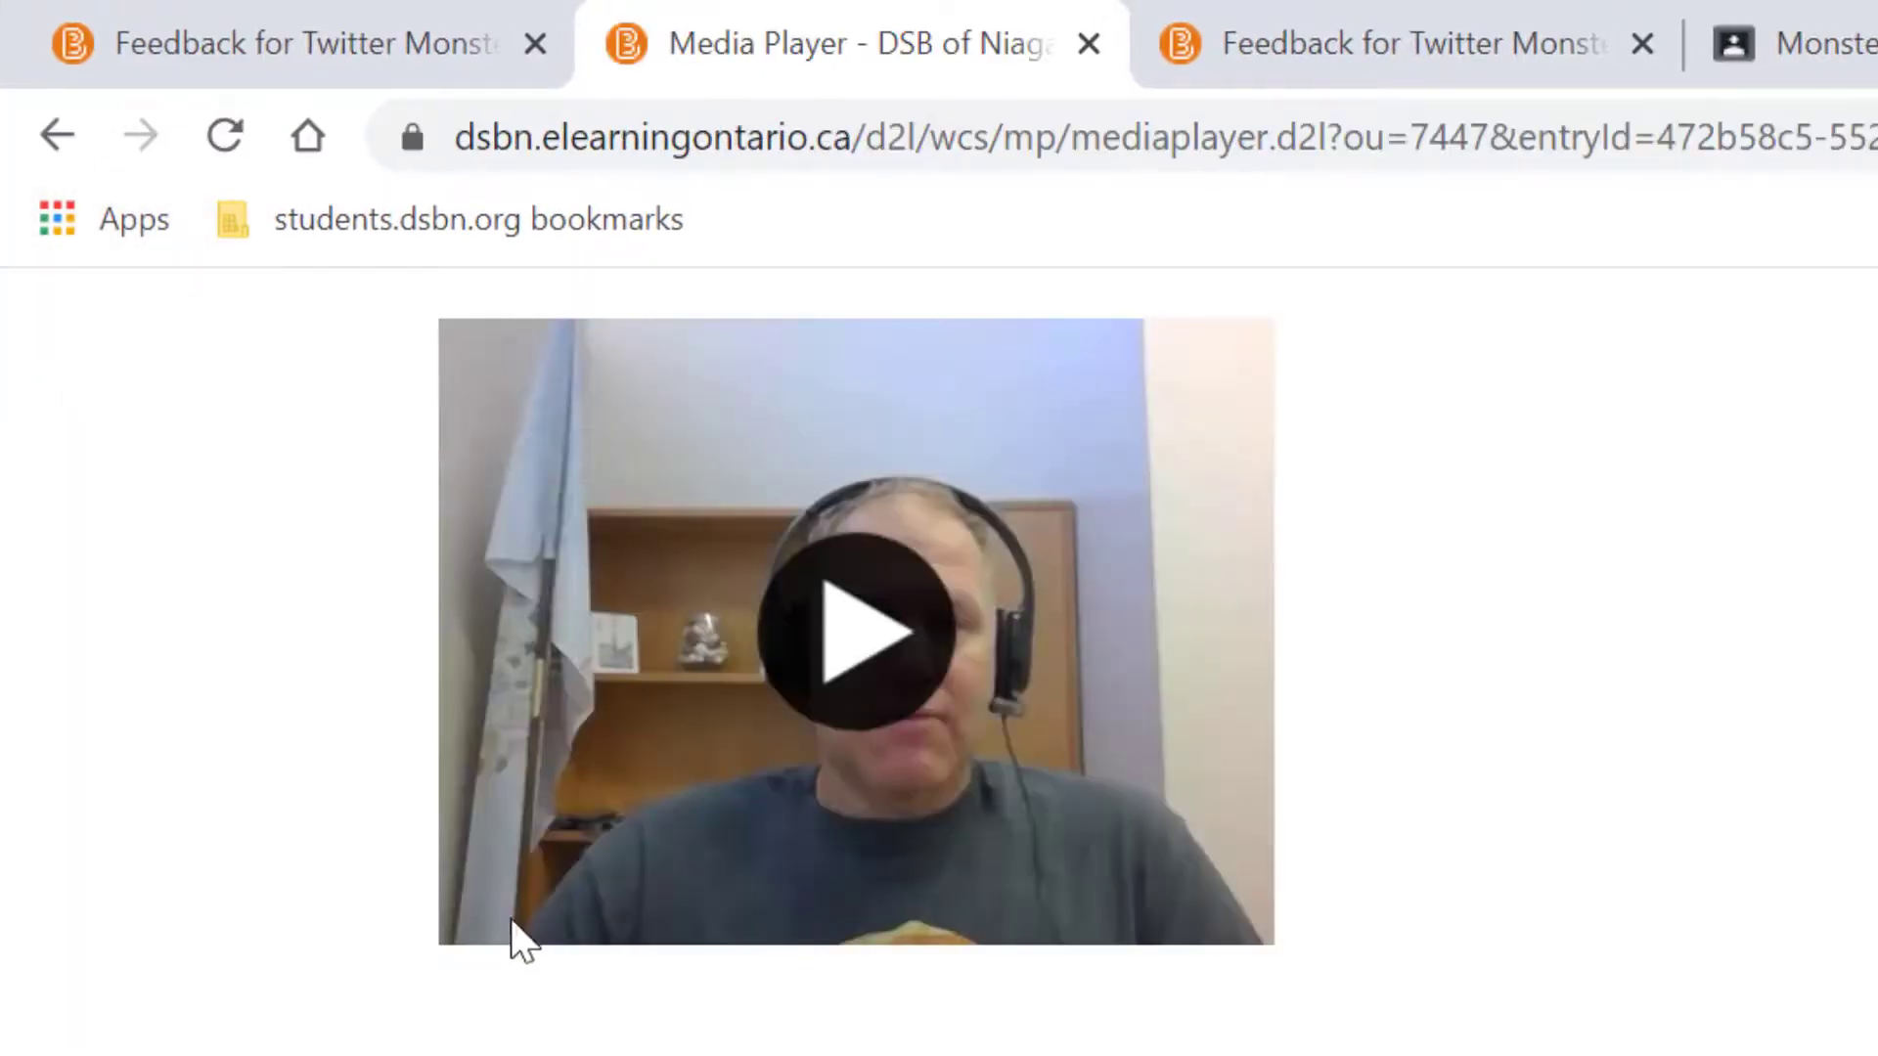
click(830, 687)
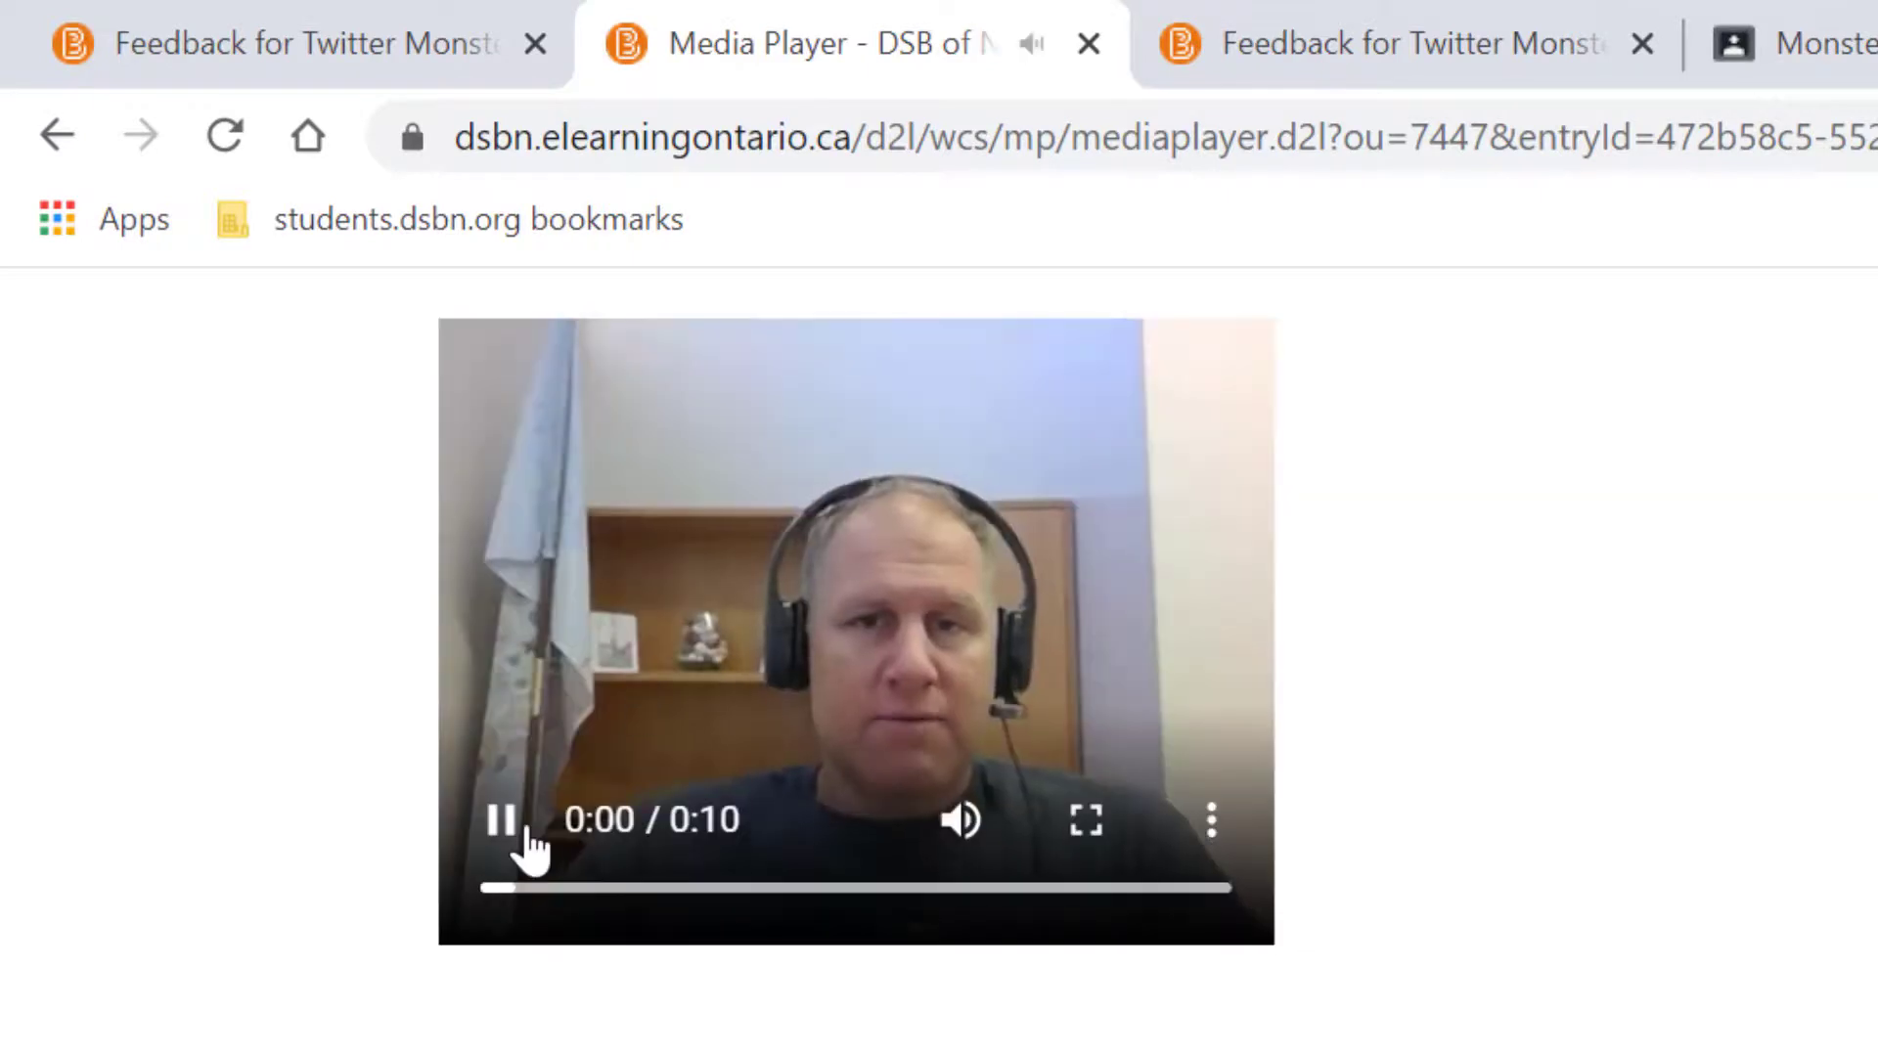
click(503, 824)
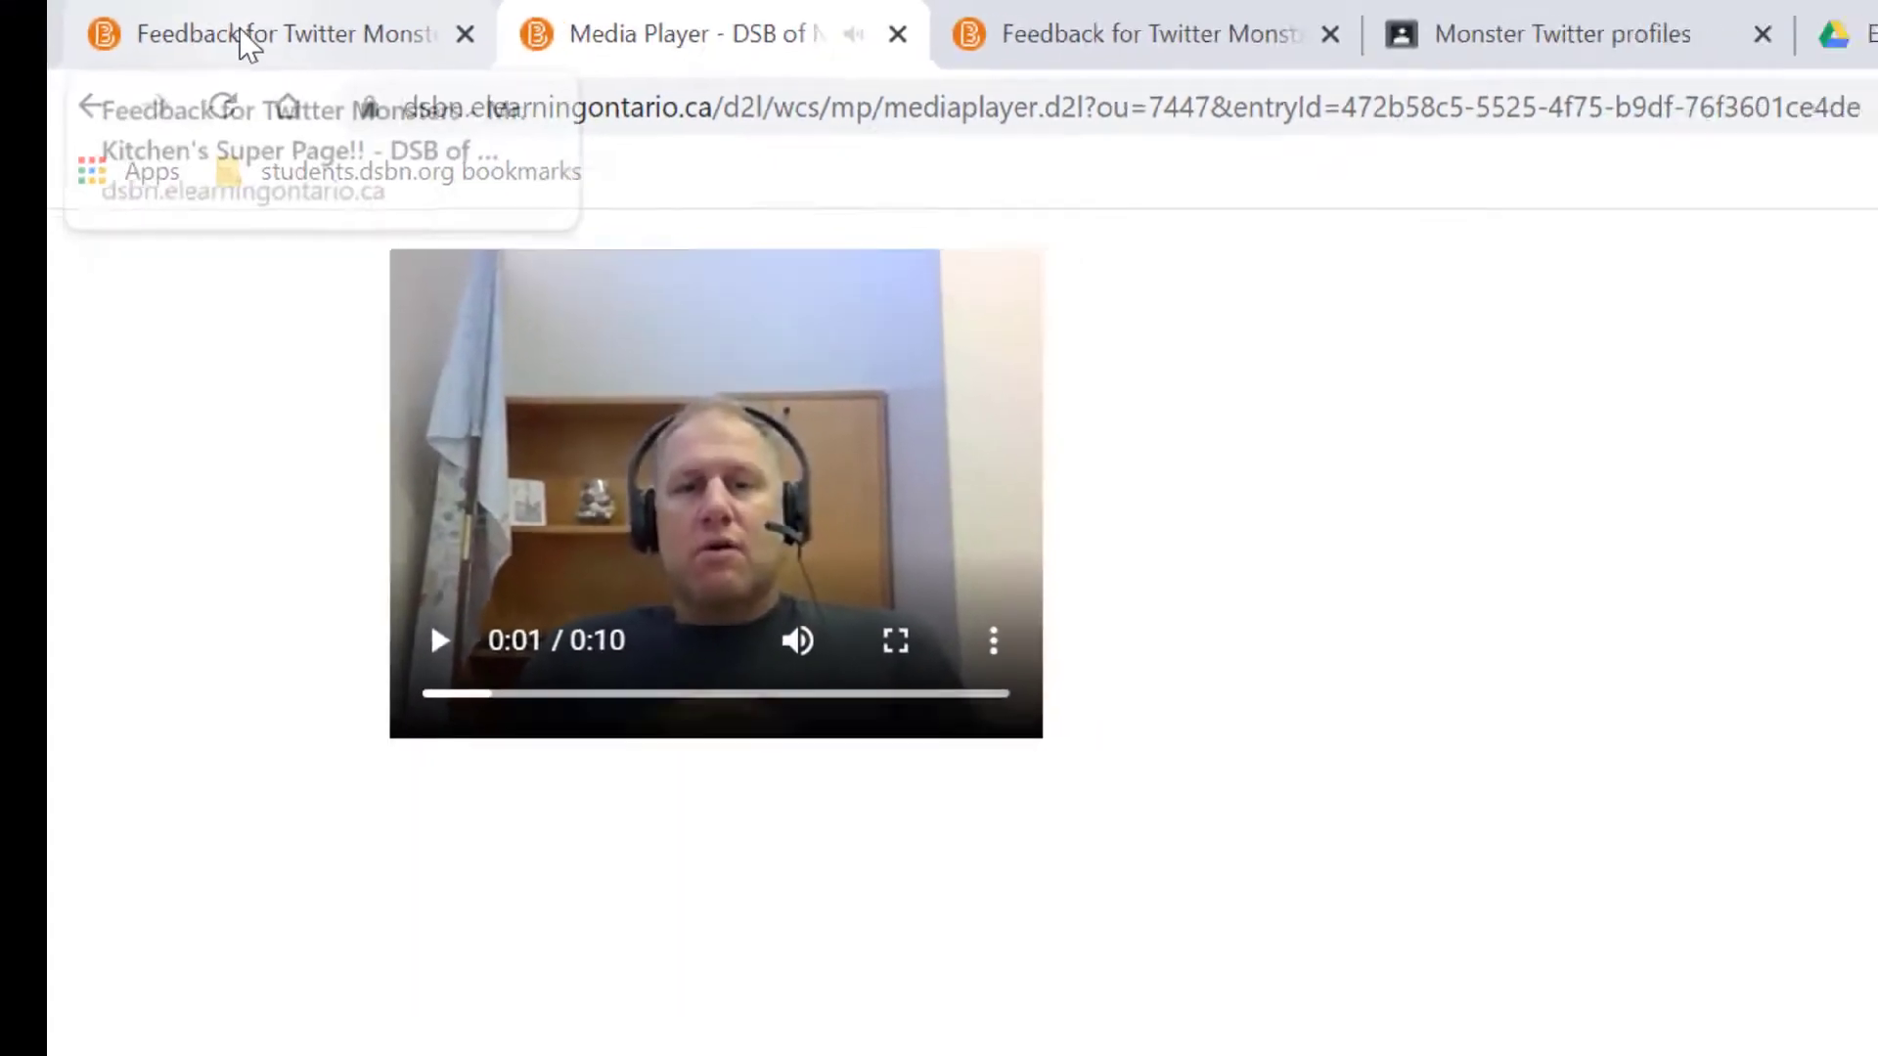
- Open the inline feedback on the submitted image, examine the teacher's annotations, and return to the Twitter Monsters feedback page
click(247, 43)
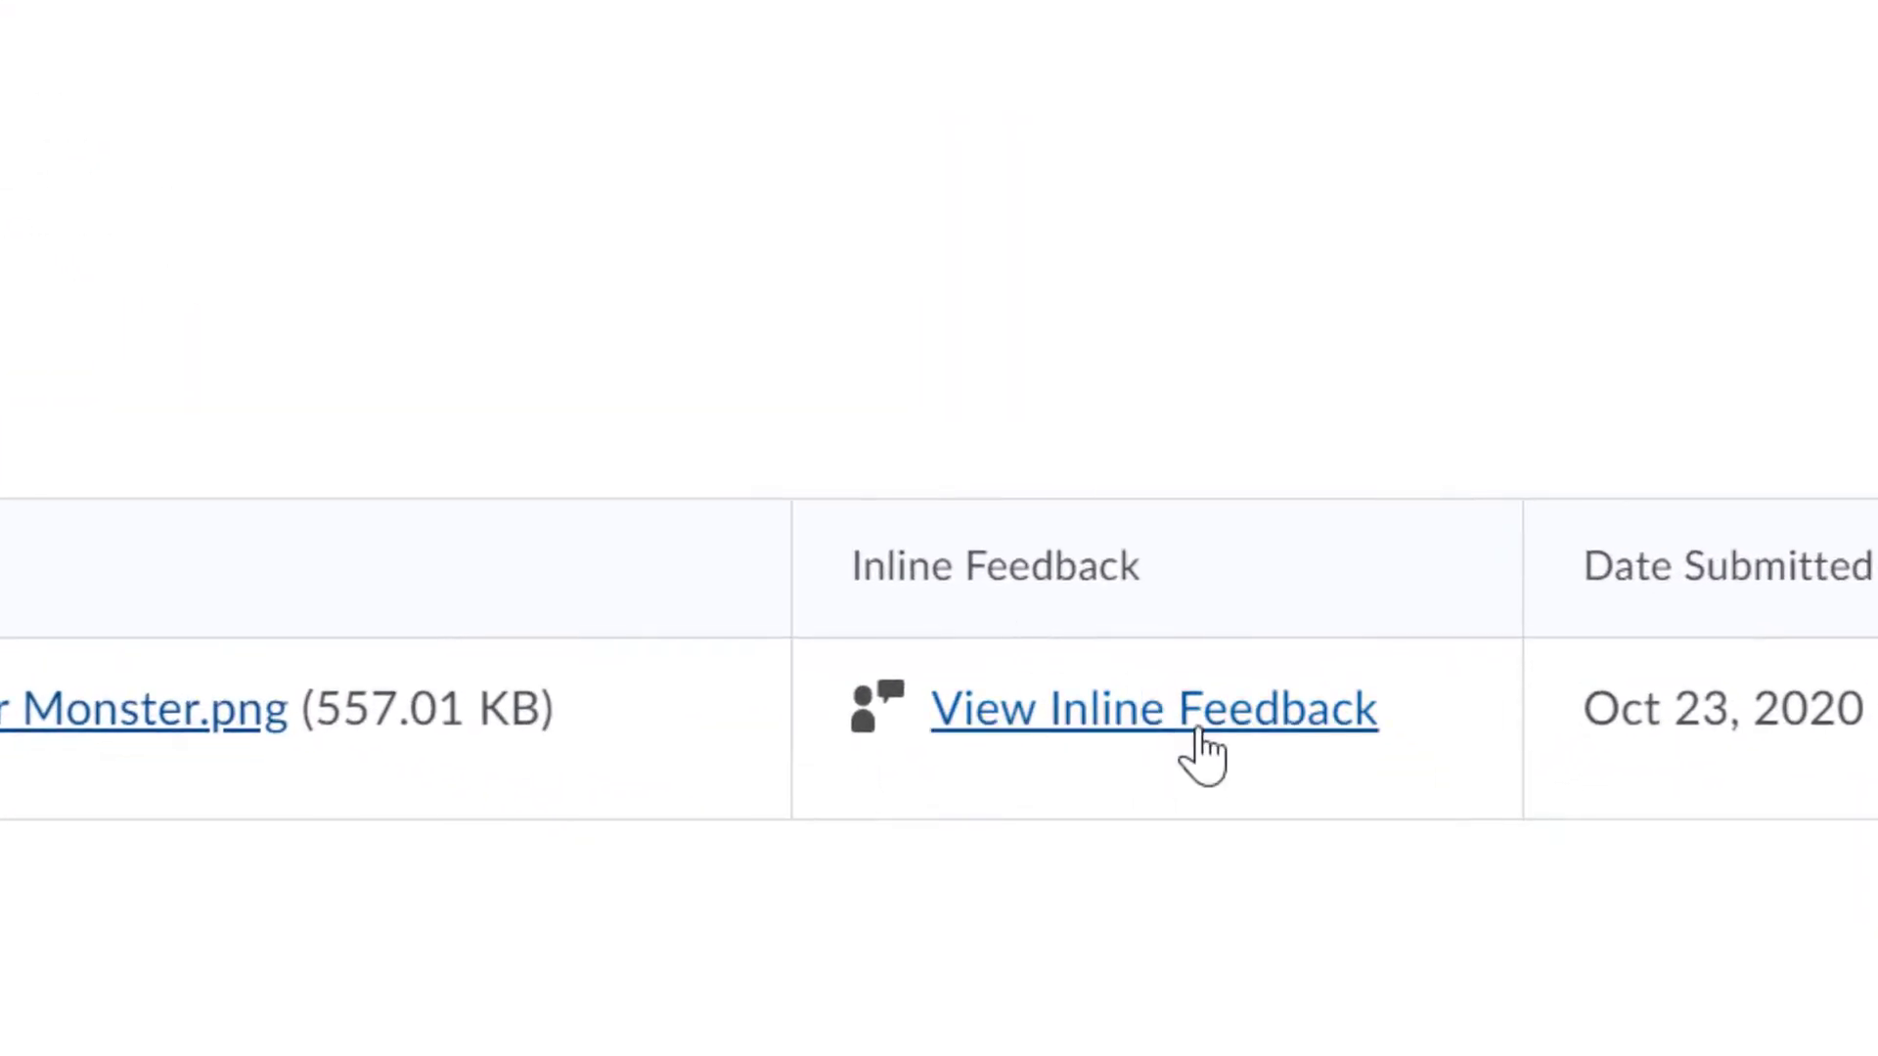
click(1132, 723)
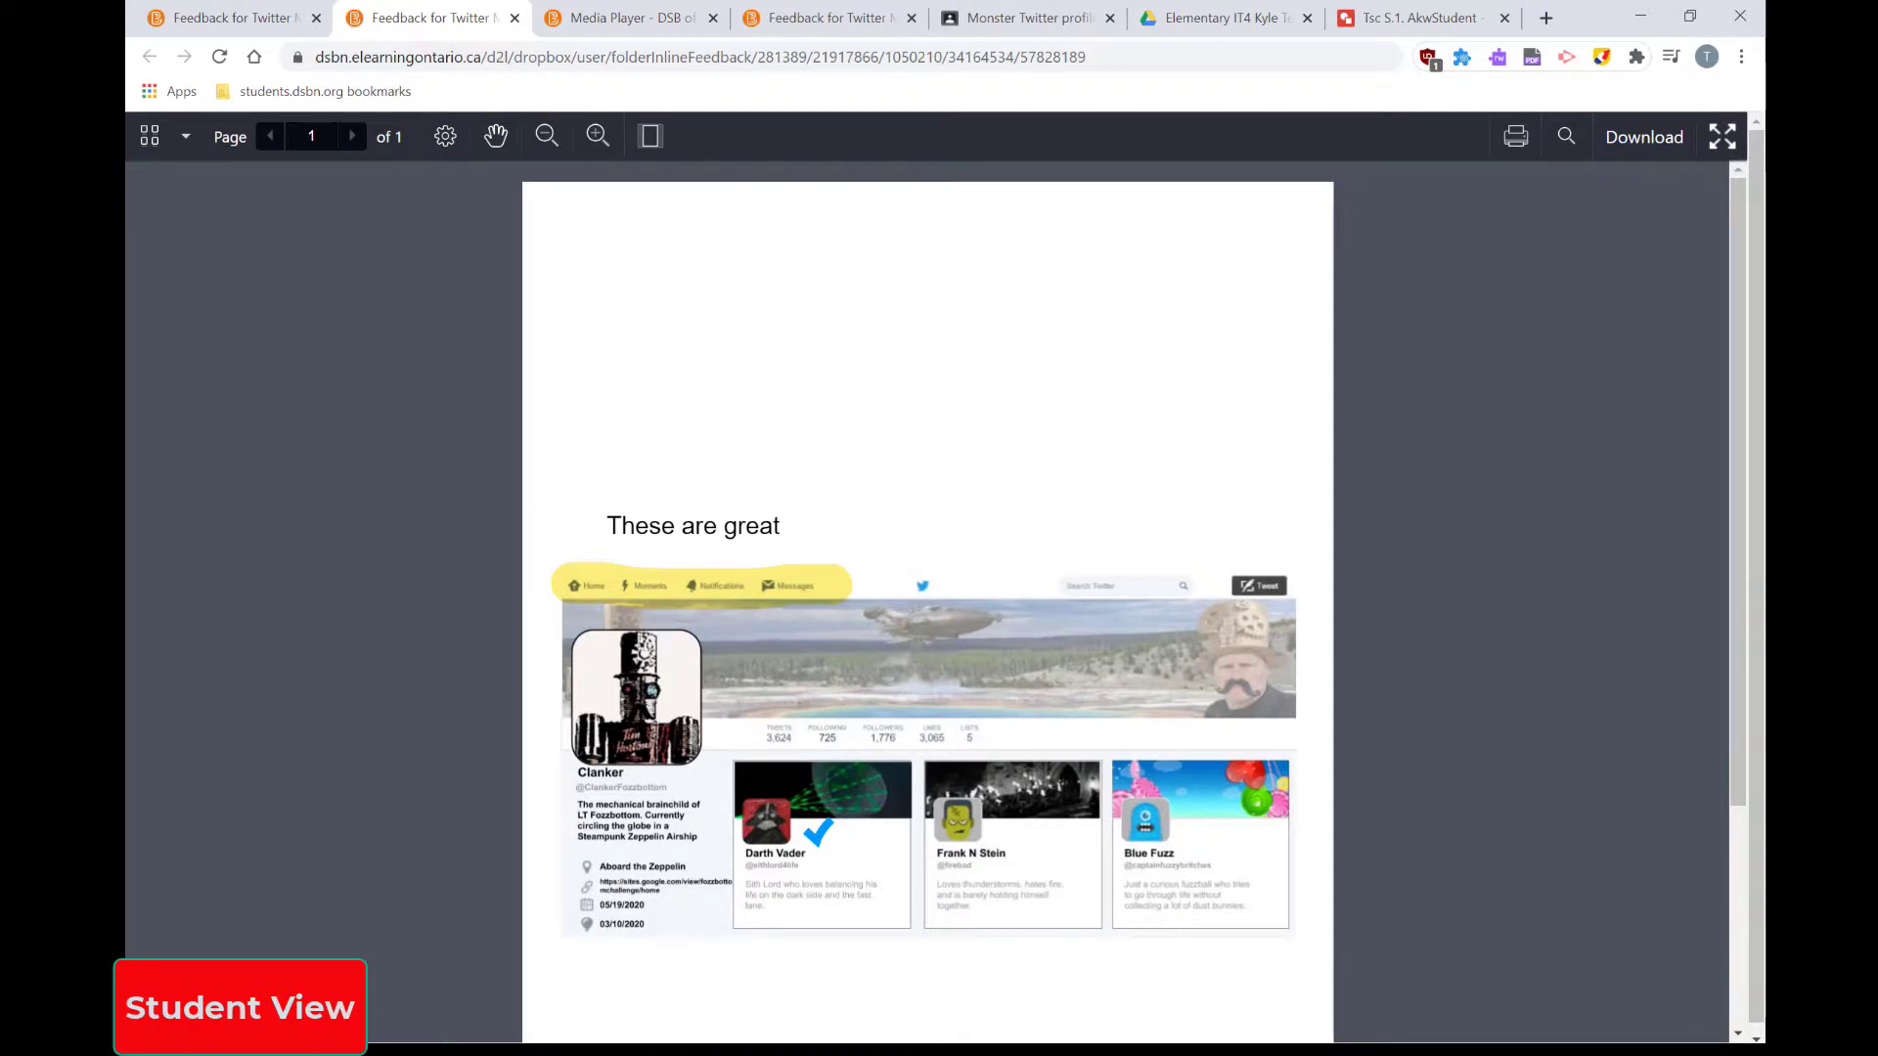
mouse_move(819, 833)
click(195, 14)
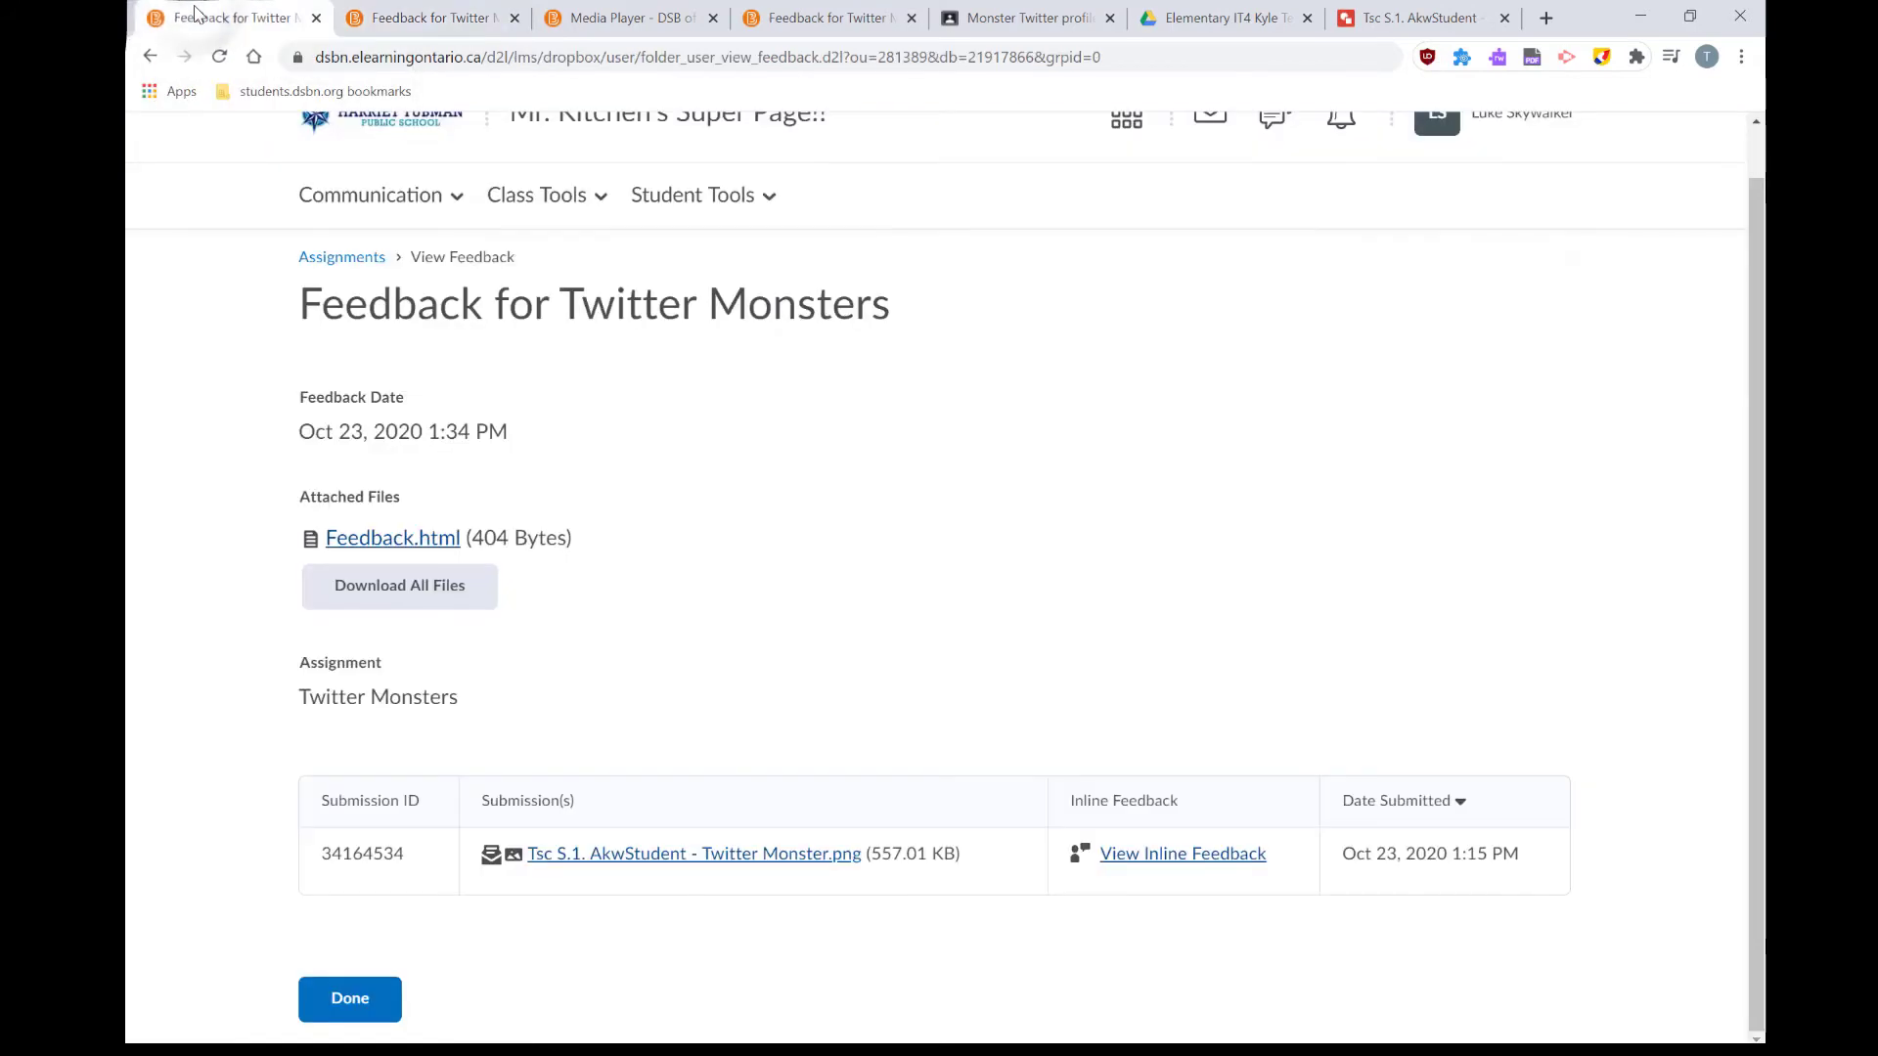